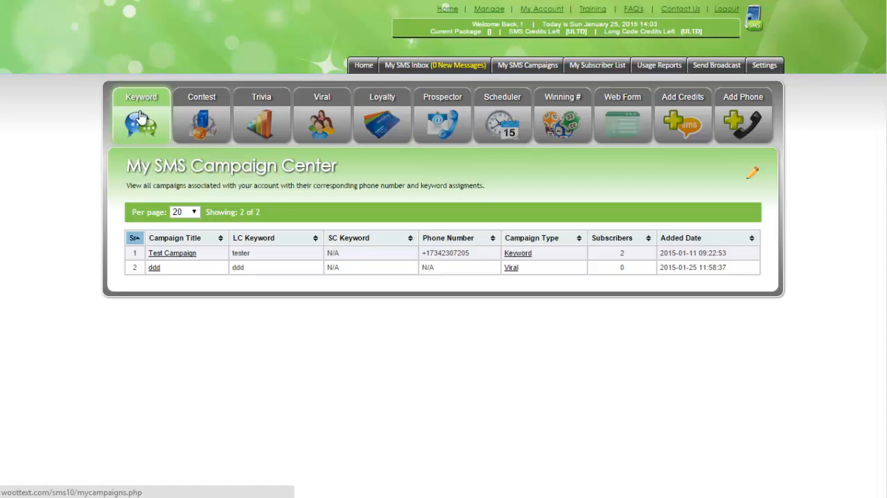
Step: Open the keyword campaigns and start adding a new campaign
click(136, 126)
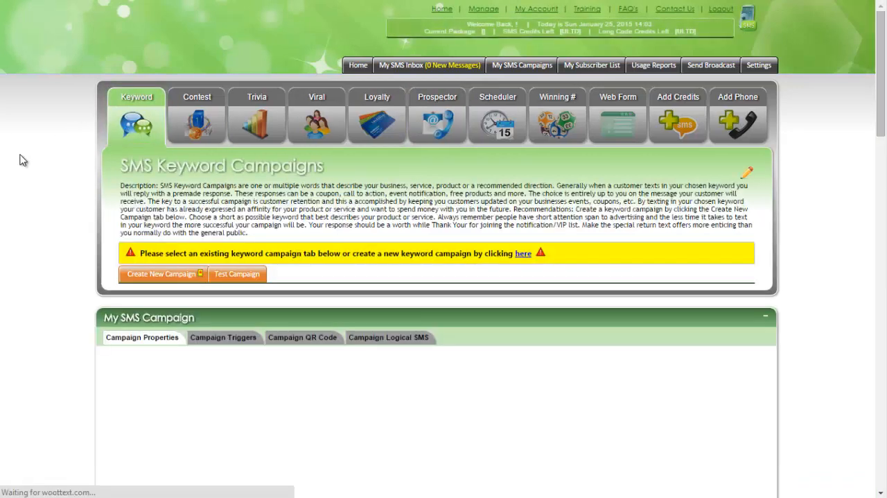
click(167, 276)
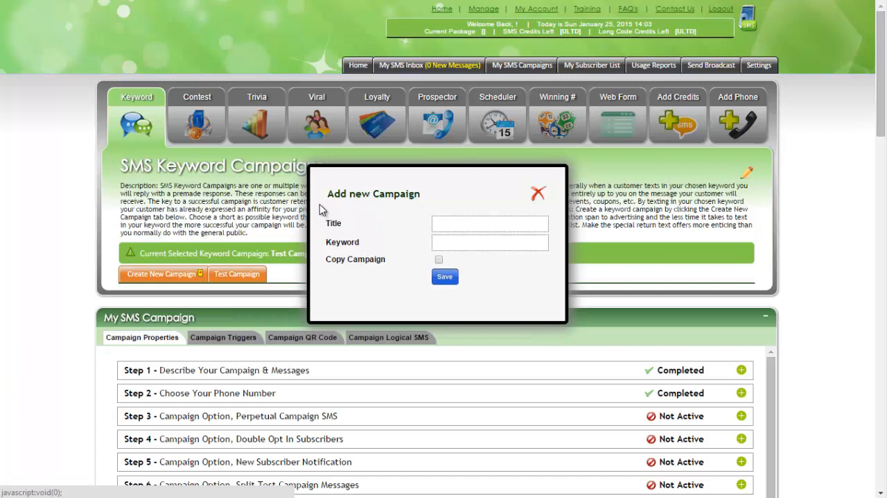
click(439, 259)
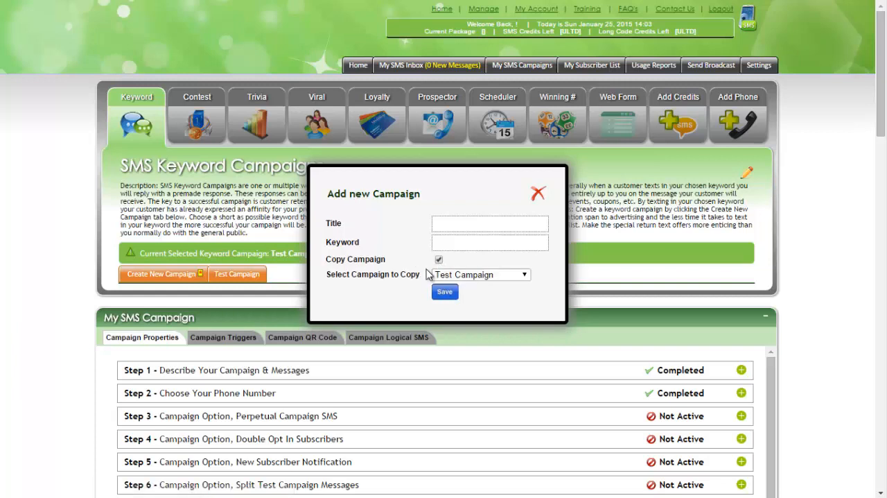
click(455, 275)
click(439, 259)
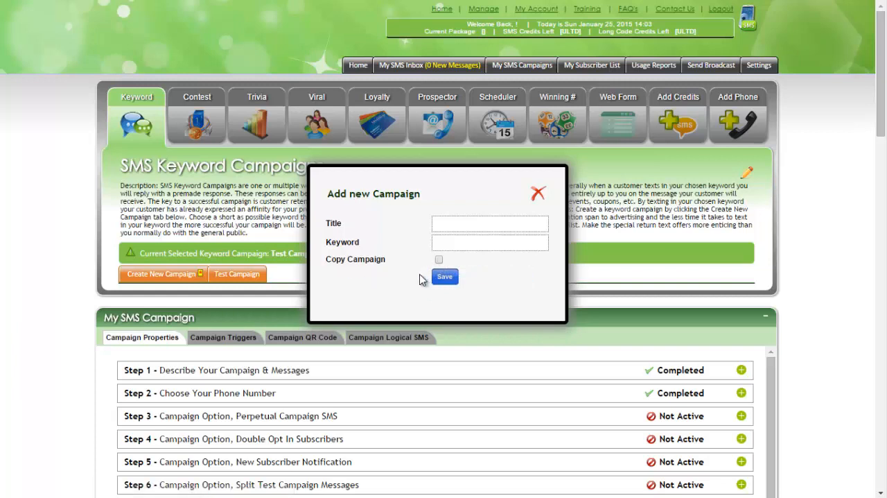
Step: Title the new campaign "My Demo", give it the keyword "demo", and save it
click(455, 223)
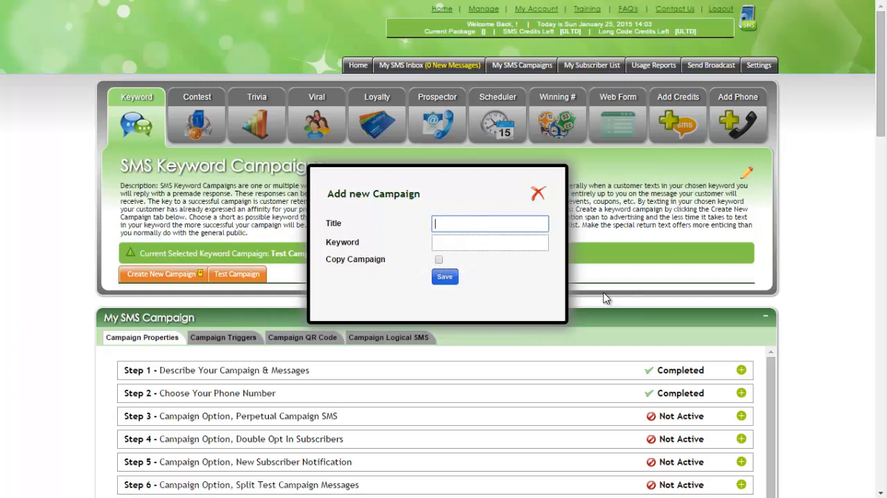
text(My Demo)
key(Tab)
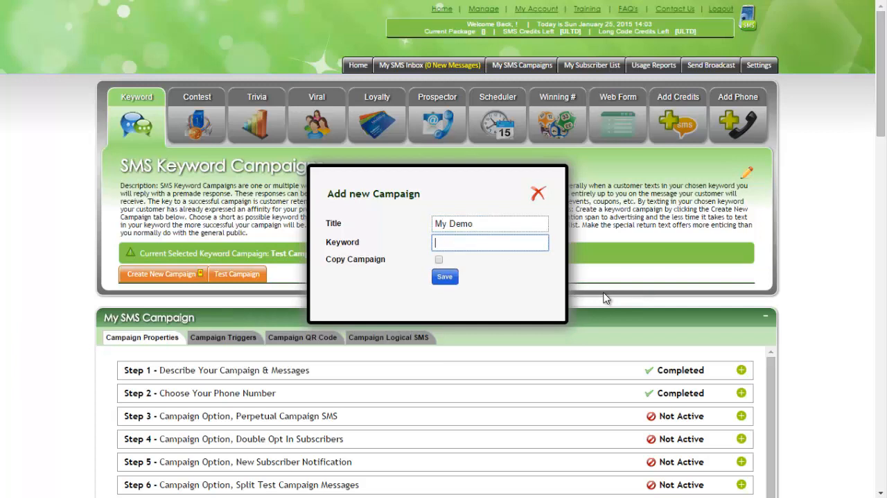
text(demo)
click(442, 278)
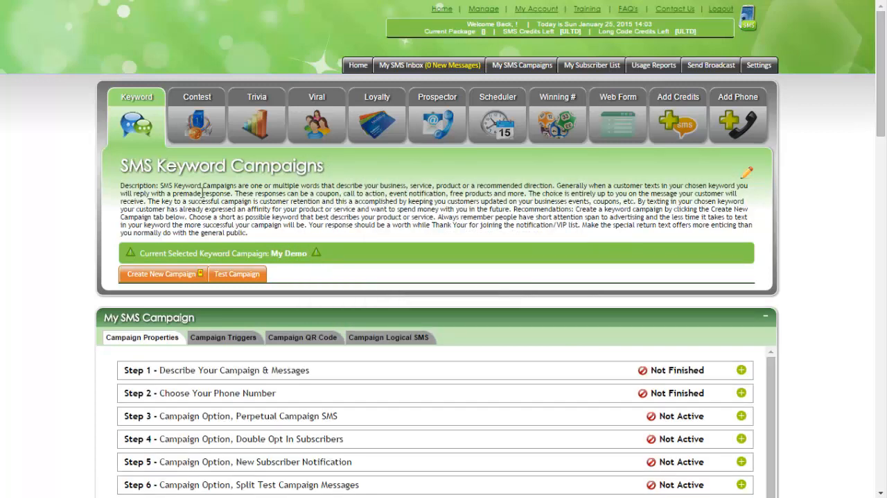
Step: Reload the keyword campaigns, select My Demo, and open its Step 1 description and messages for editing
click(136, 119)
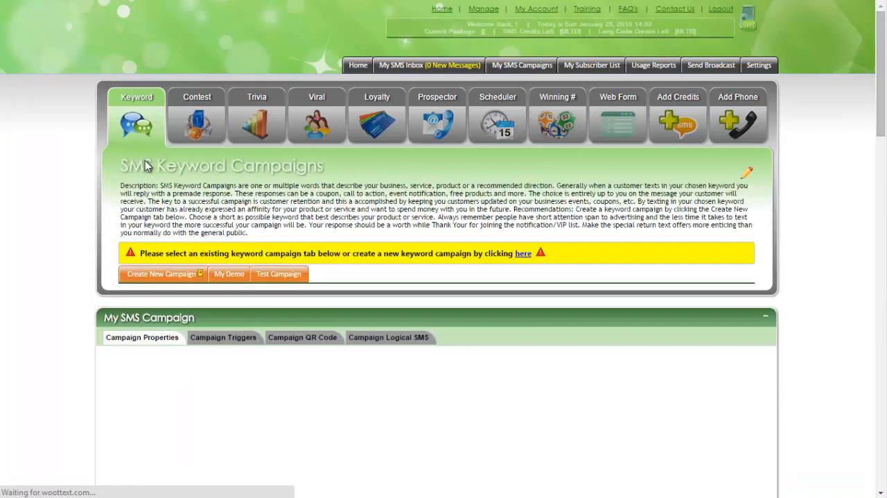
click(228, 275)
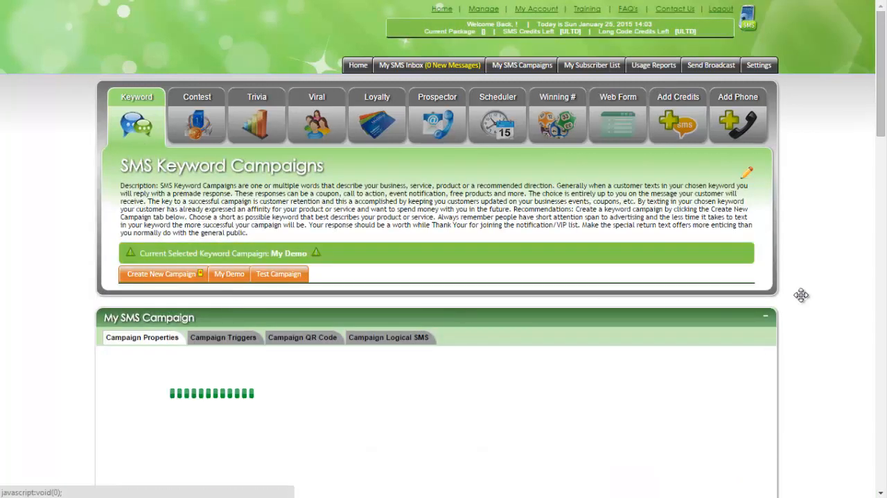
scroll(804, 301, down, 2)
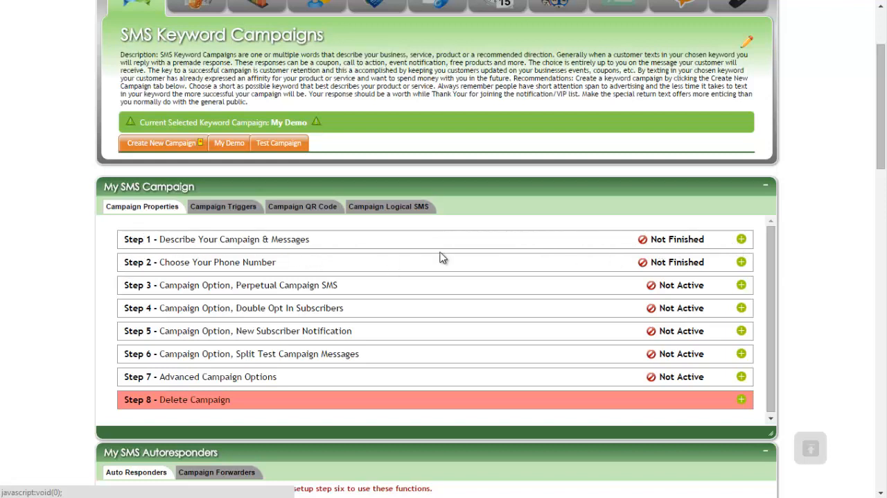
click(741, 239)
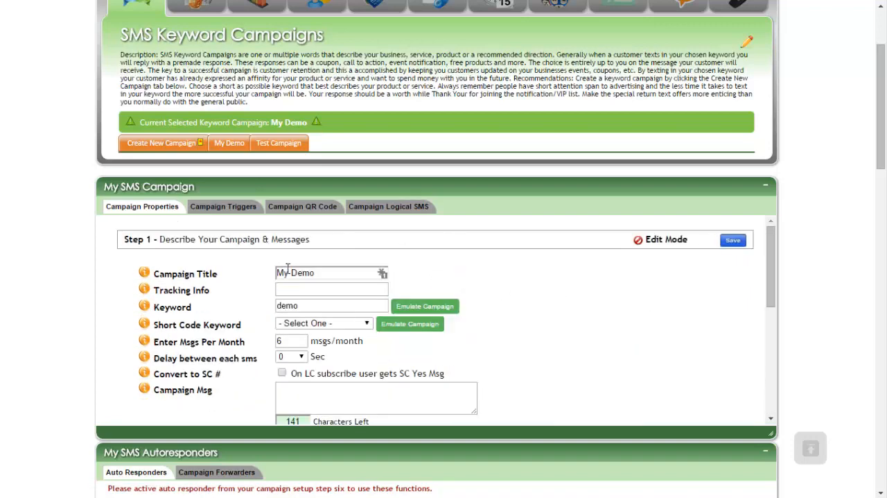
Step: Set the My Demo campaign's short code keyword to boomer
click(293, 289)
double_click(294, 299)
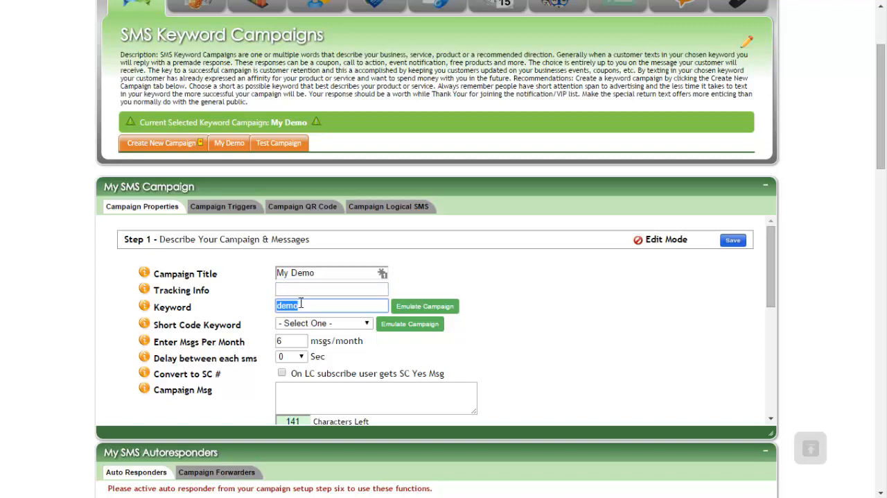
click(305, 305)
click(297, 324)
click(296, 345)
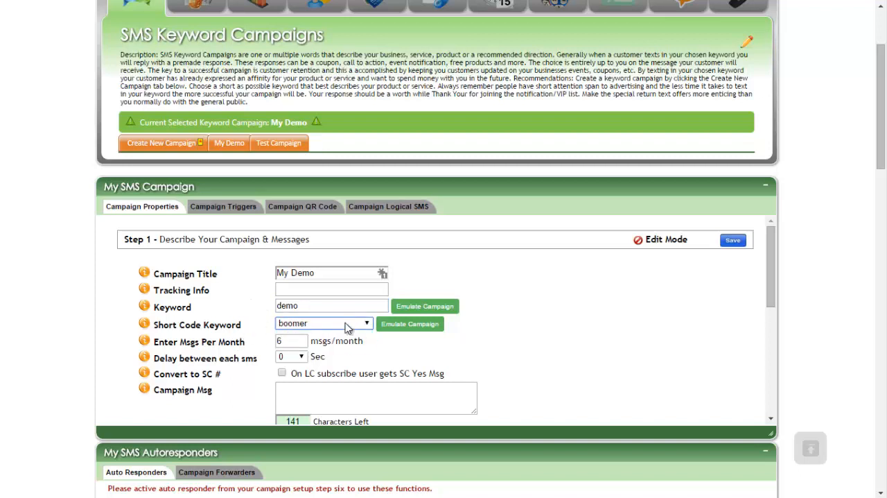
click(247, 308)
Step: Examine the messages-per-month, SMS delay and short code conversion settings in Step 1
scroll(519, 309, down, 1)
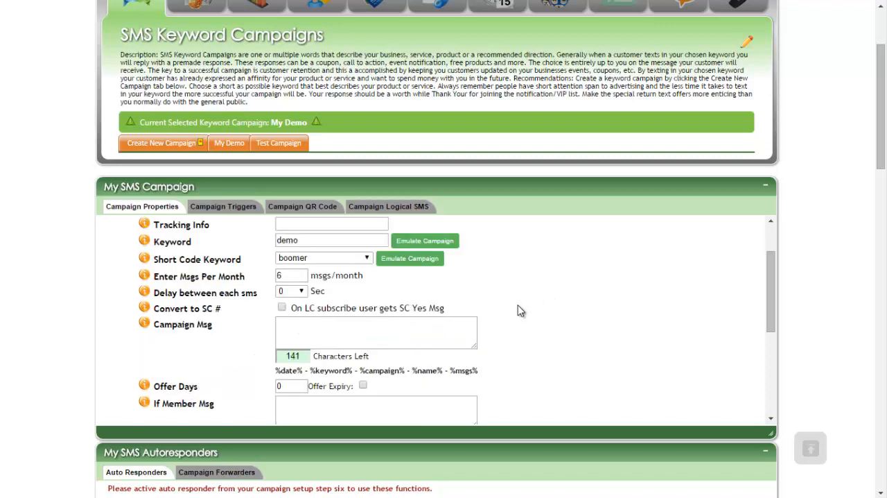
drag(292, 276, 275, 273)
click(275, 273)
drag(292, 276, 278, 276)
click(267, 280)
scroll(258, 296, down, 1)
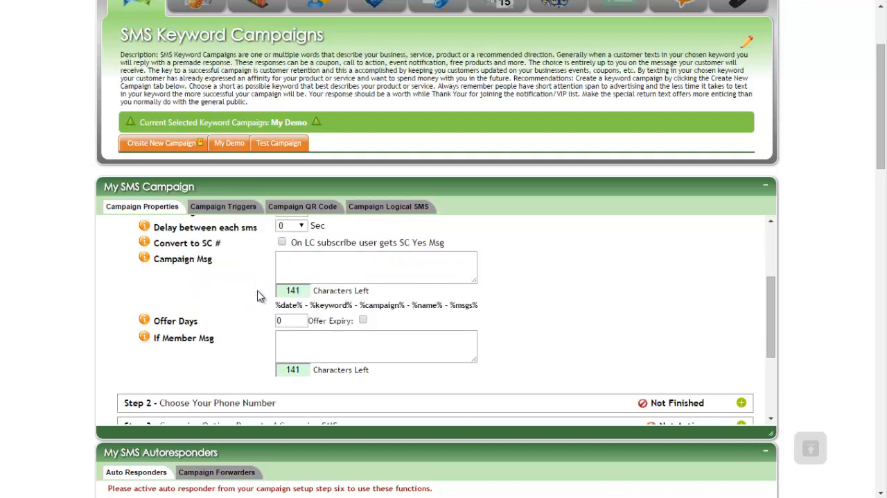
scroll(278, 298, up, 1)
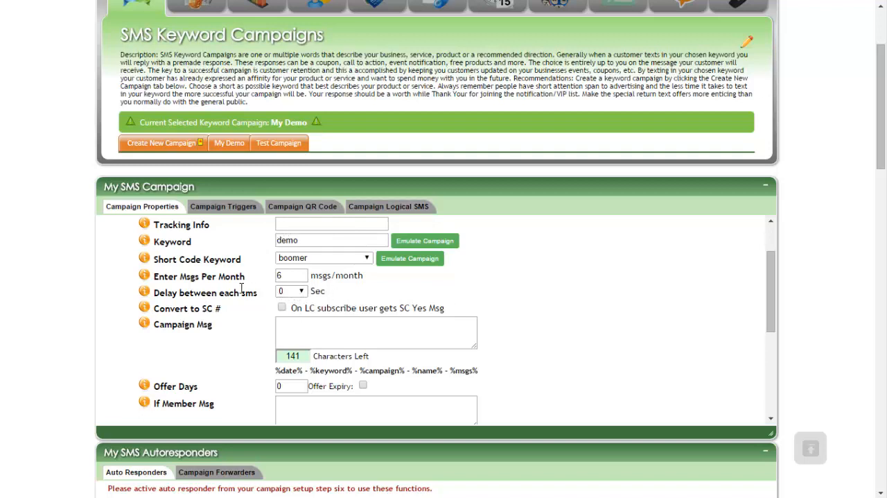
scroll(221, 308, down, 1)
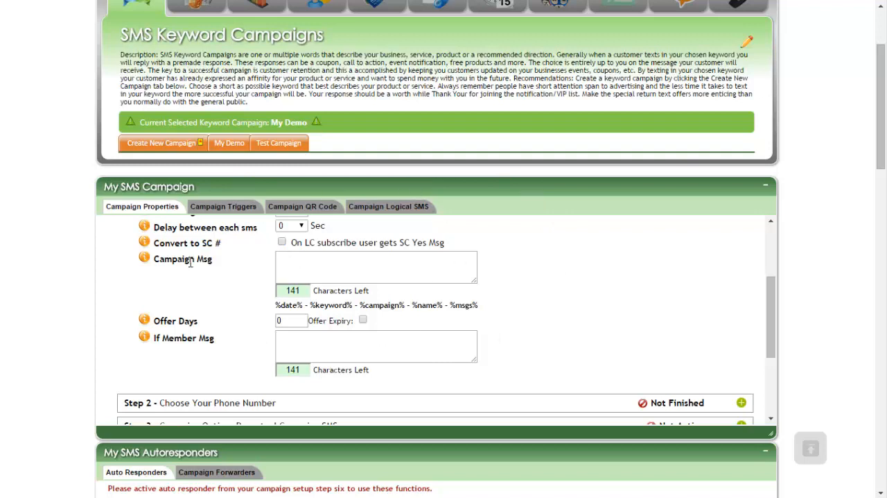
click(282, 243)
drag(344, 244, 375, 244)
click(451, 246)
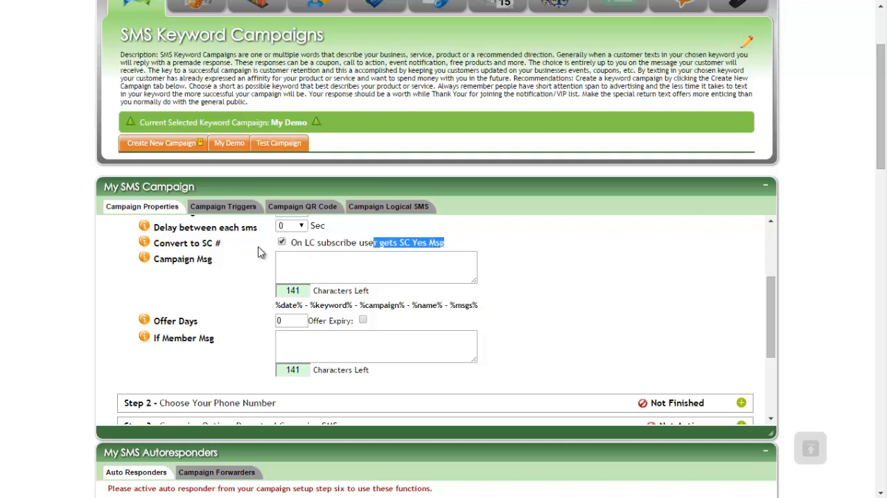
click(282, 242)
click(229, 252)
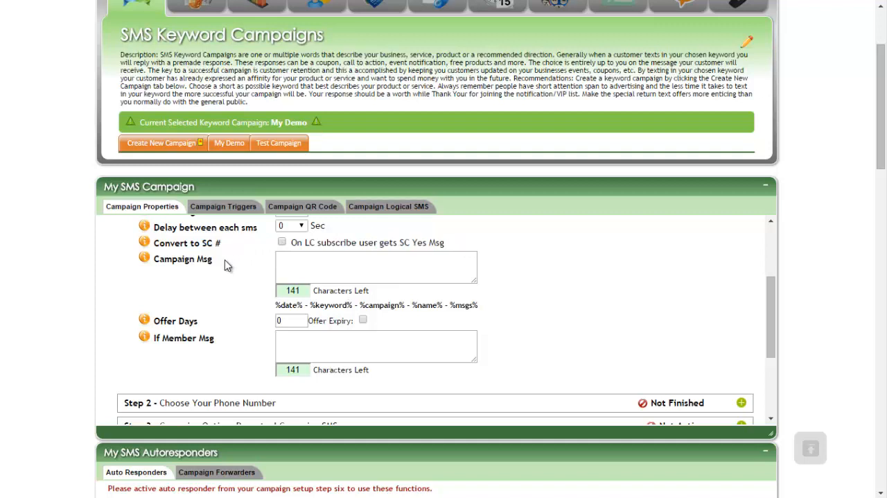
Step: Enter "Welcome heres a coupon expires on" as the campaign message
click(305, 266)
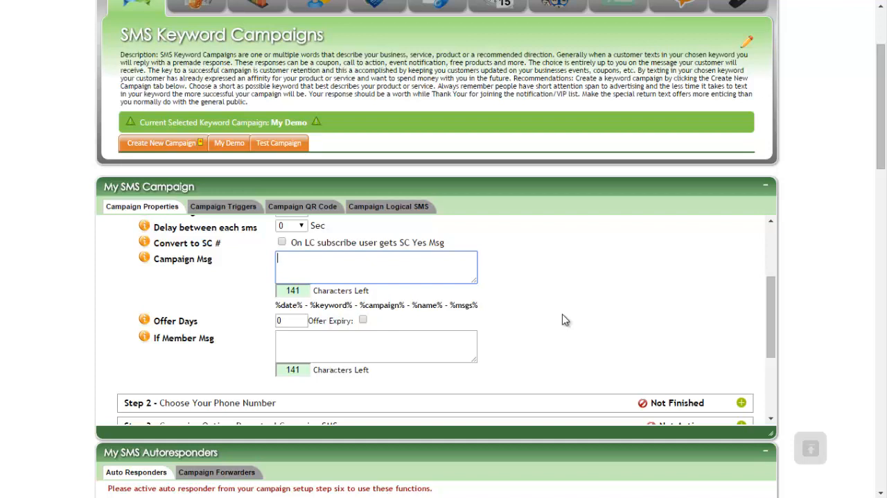
text(Welcome heres a cou)
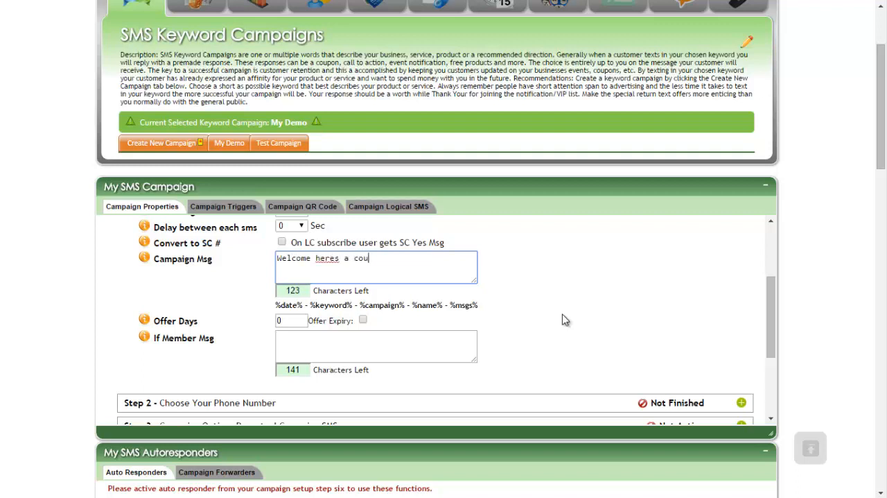
text(pon expires on)
Step: Review the date, keyword and campaign placeholders offered for the campaign message
drag(303, 306, 276, 307)
click(323, 307)
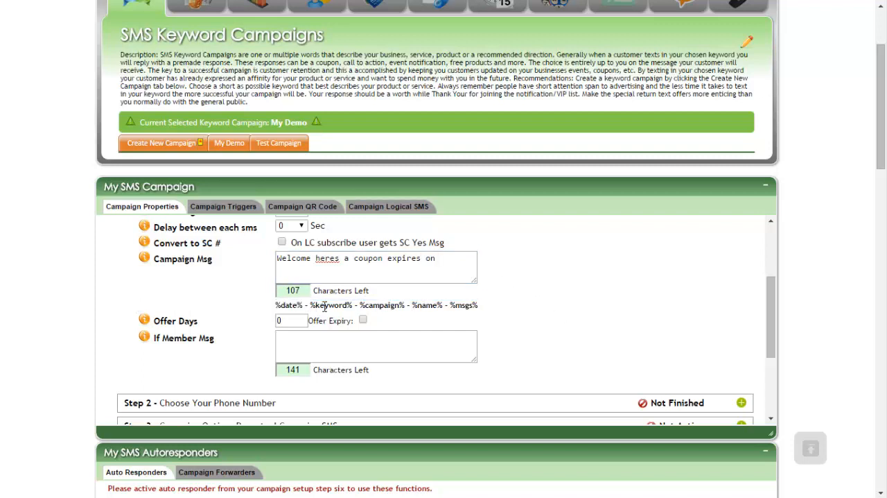
drag(354, 305, 310, 305)
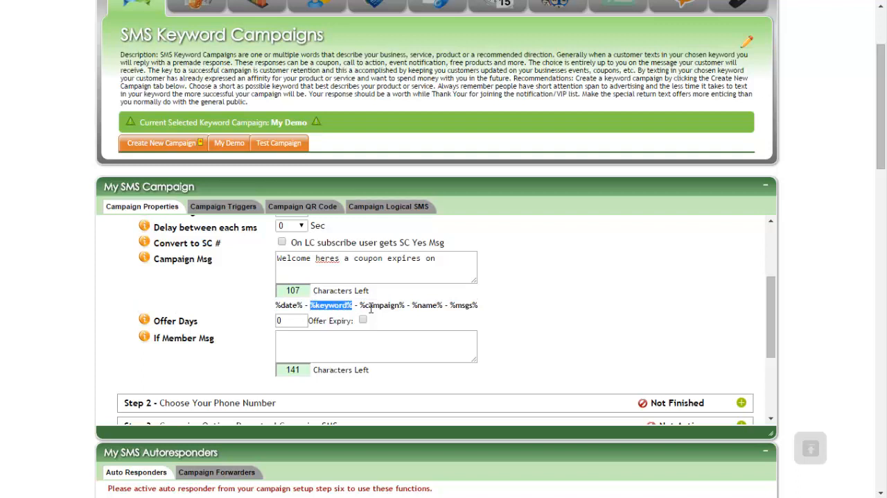
drag(405, 305, 359, 305)
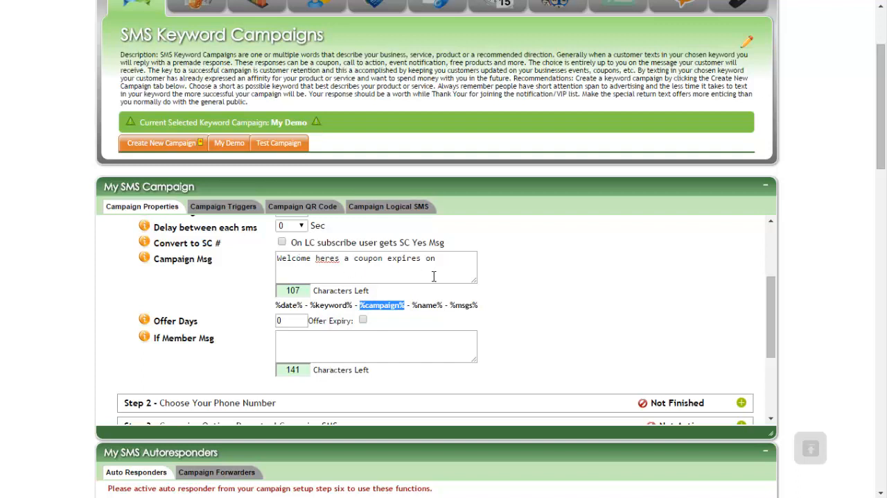
Step: Copy the %date% placeholder and add it to the end of the campaign message
drag(306, 302, 276, 303)
right_click(285, 303)
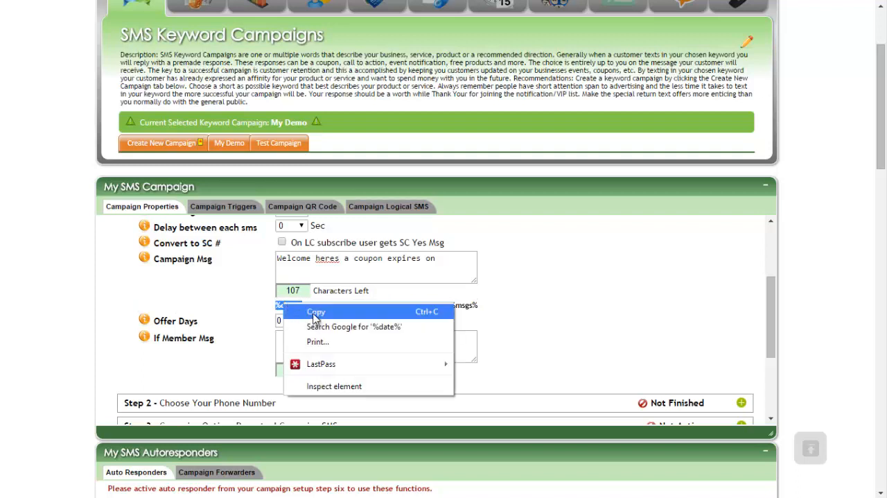
click(316, 311)
click(447, 259)
right_click(447, 259)
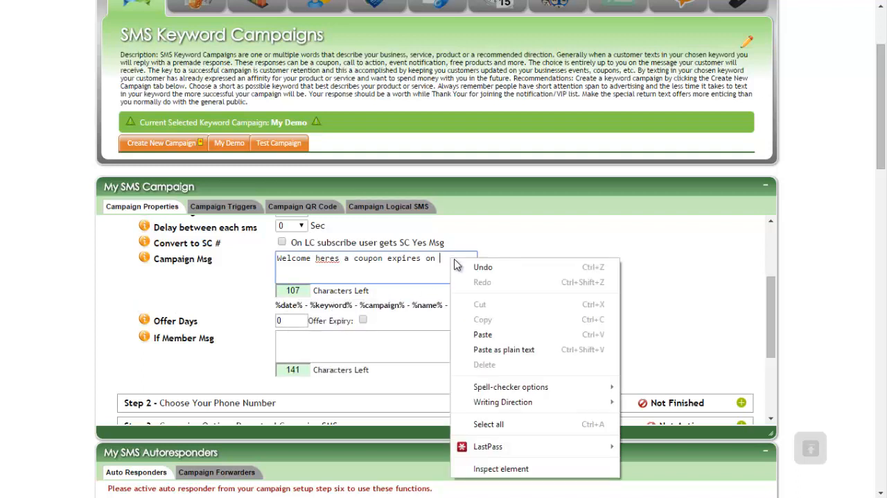
click(485, 334)
Step: Copy the whole campaign message into the If Member Msg field
drag(469, 258, 278, 258)
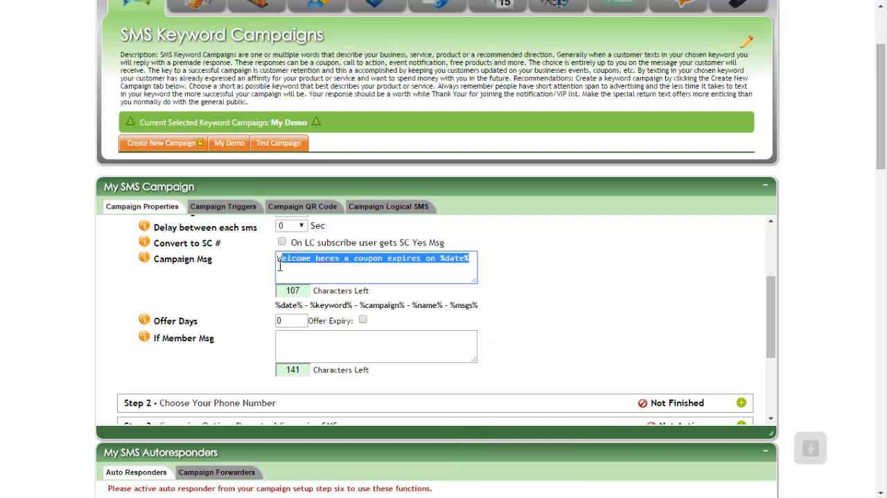
right_click(319, 262)
click(333, 323)
click(311, 337)
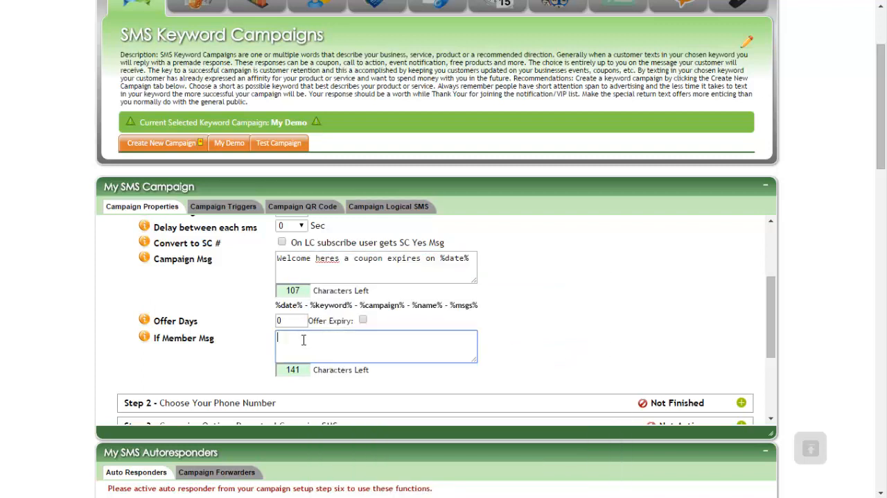
right_click(305, 338)
click(343, 410)
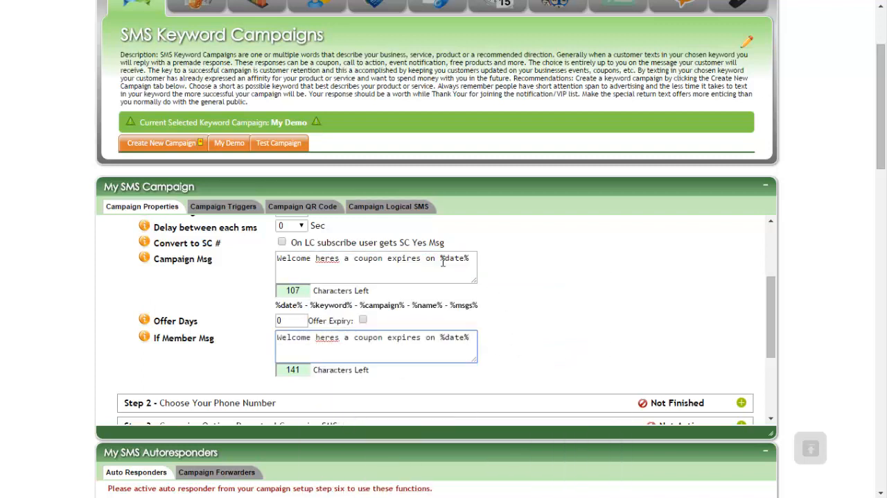
Step: Replace the If Member Msg text with "You are already a member"
triple_click(335, 344)
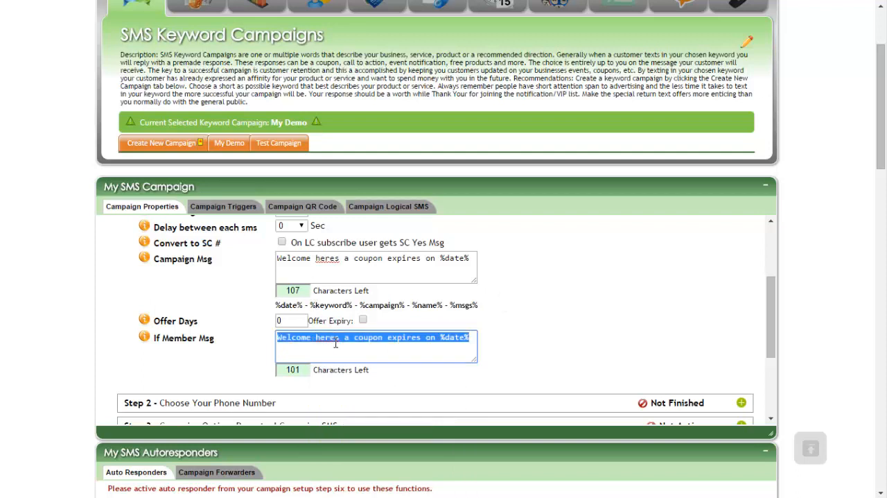
text(You are)
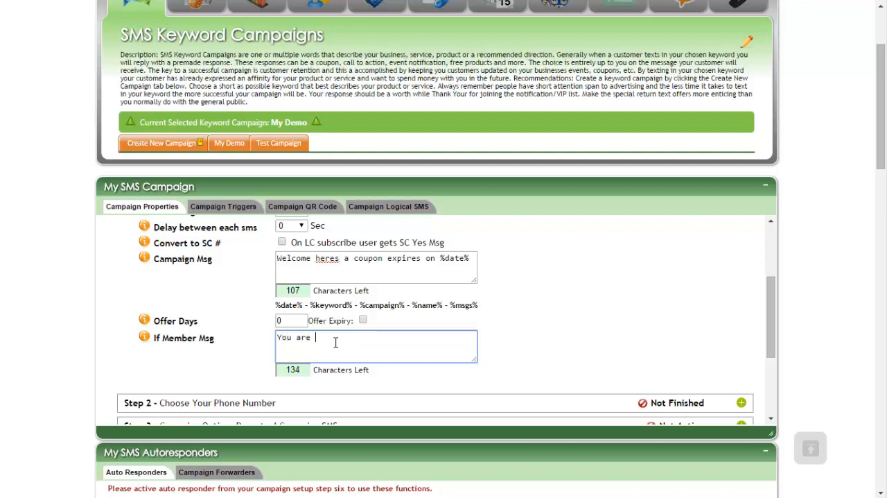
text( already a member)
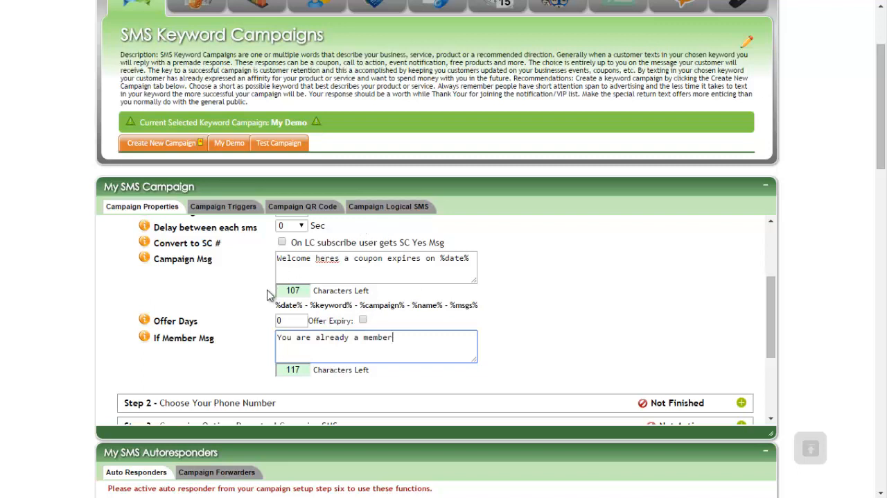
Step: Enable the Offer Expiry option for the campaign's coupon offer
drag(437, 260, 471, 260)
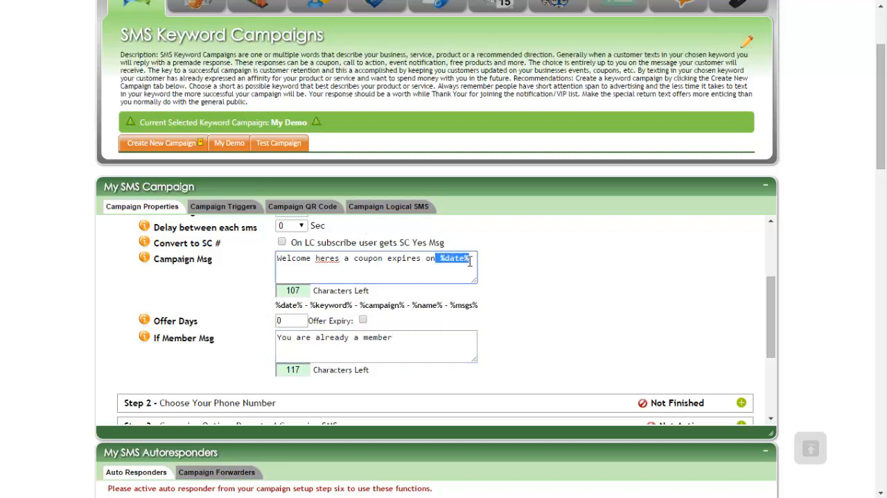
click(494, 308)
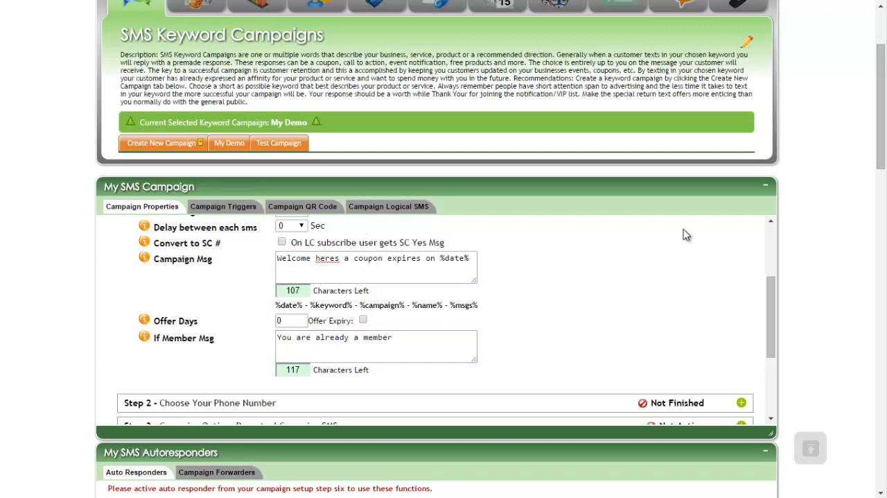
click(362, 320)
drag(295, 320, 218, 325)
click(553, 285)
scroll(522, 263, up, 3)
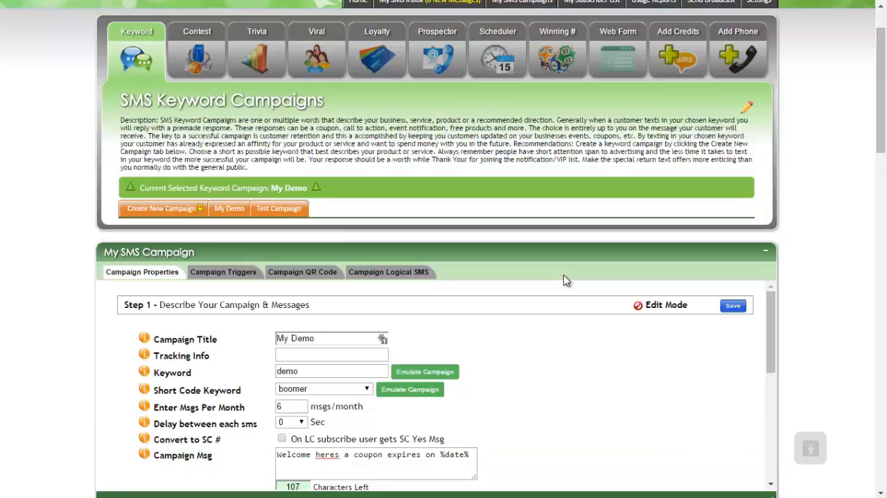
Step: Save the Step 1 settings, and assign the available phone number to the campaign in Step 2
click(733, 306)
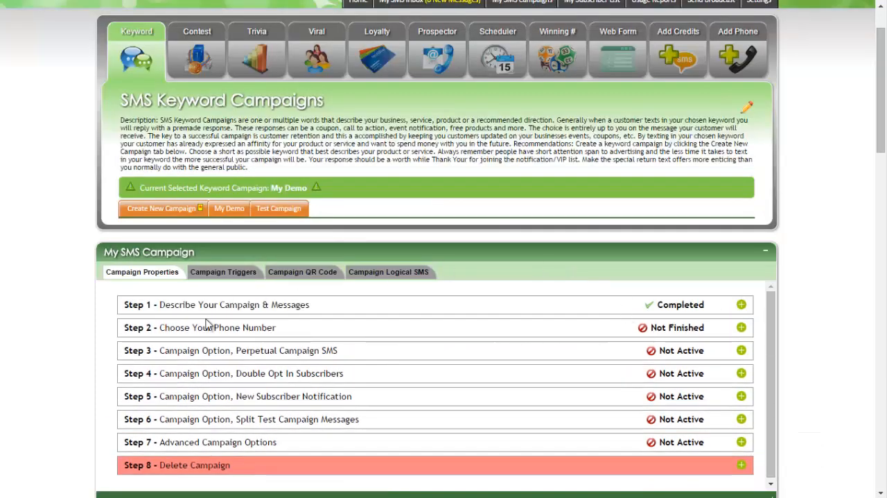
click(741, 327)
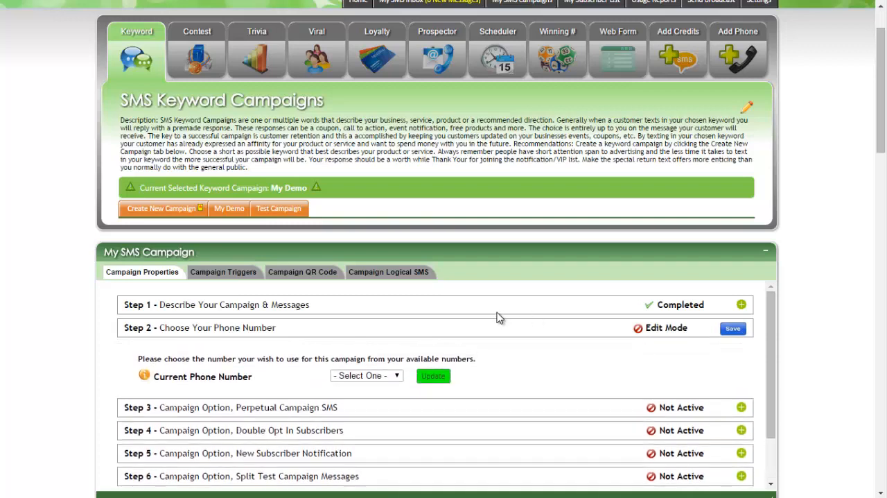
scroll(495, 317, down, 1)
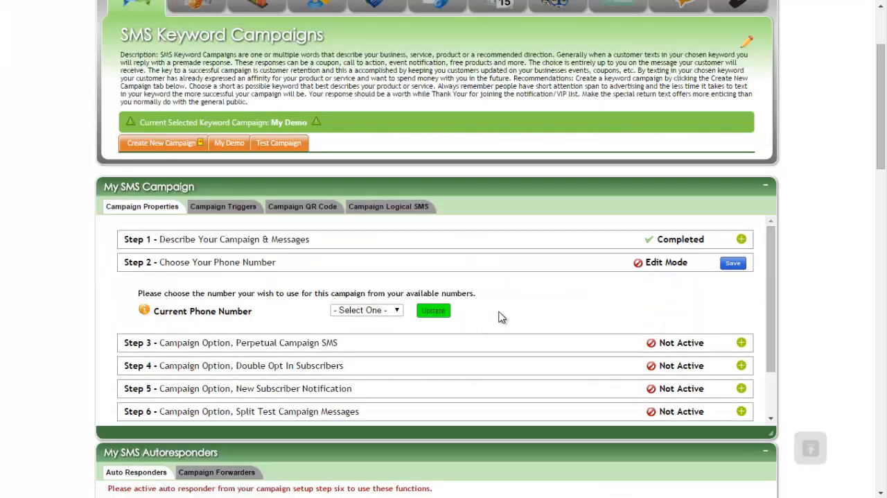
click(371, 312)
click(360, 331)
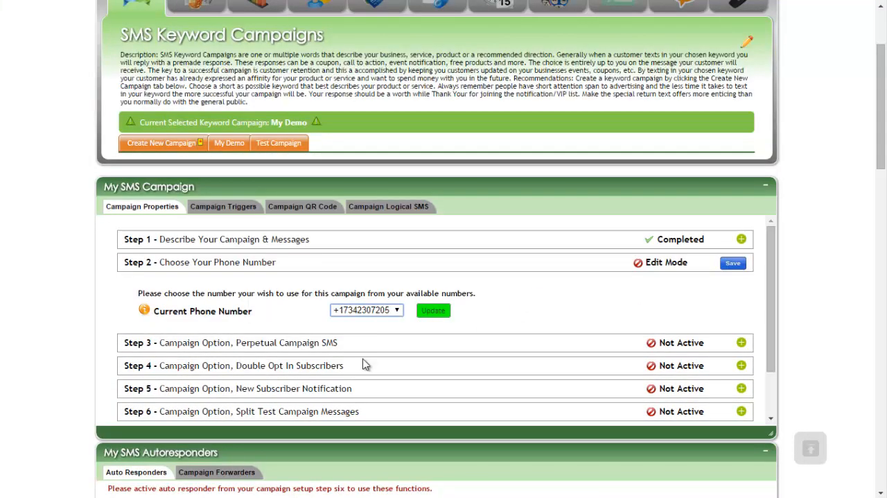
click(446, 312)
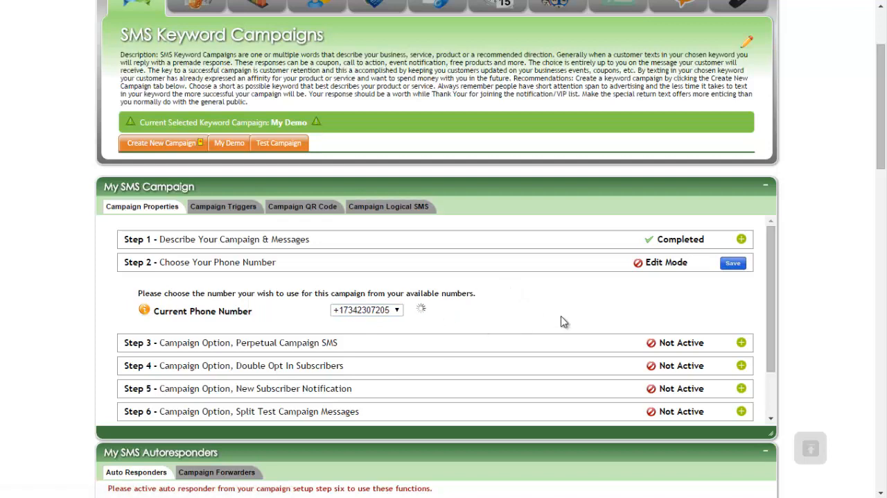
click(733, 264)
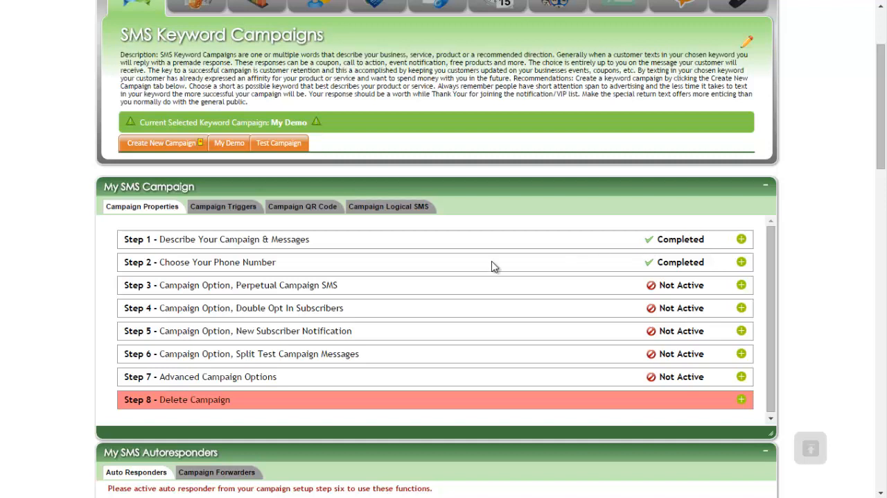
Step: Add a perpetual SMS in Step 3 running from 2015-01-28 to 2015-01-30 and enable its Set Prepetual SMS option
click(742, 287)
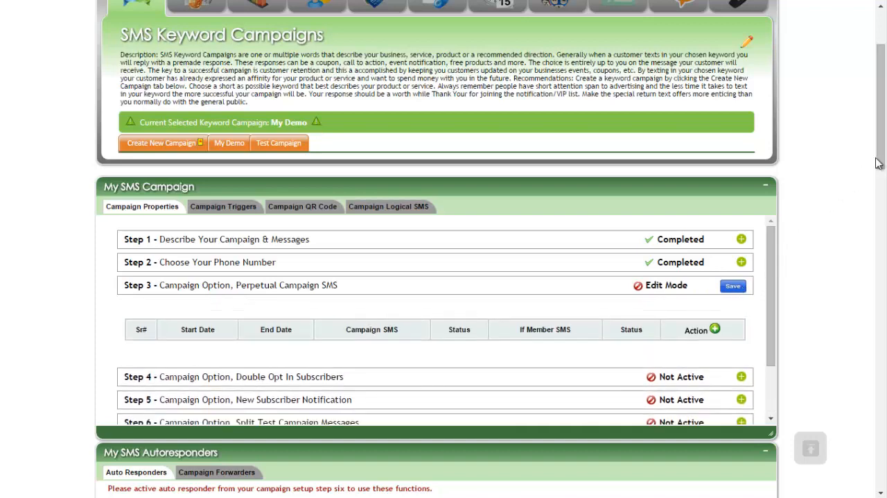
drag(881, 146, 877, 176)
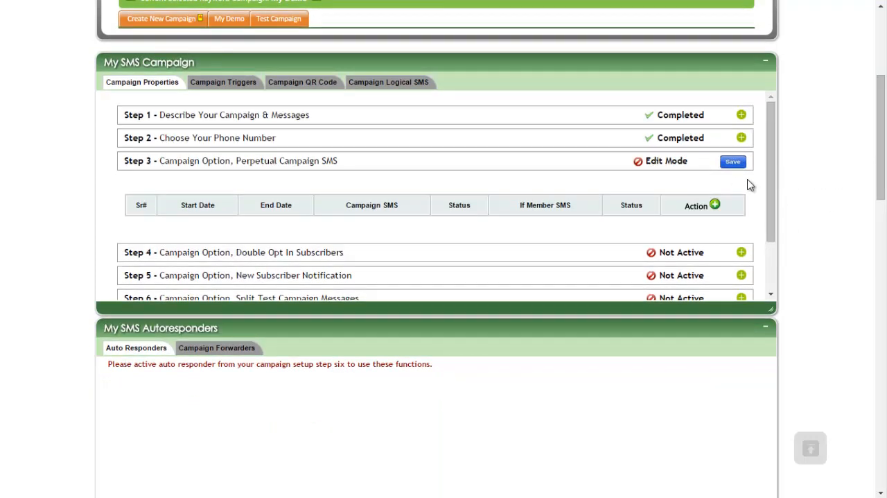
click(715, 204)
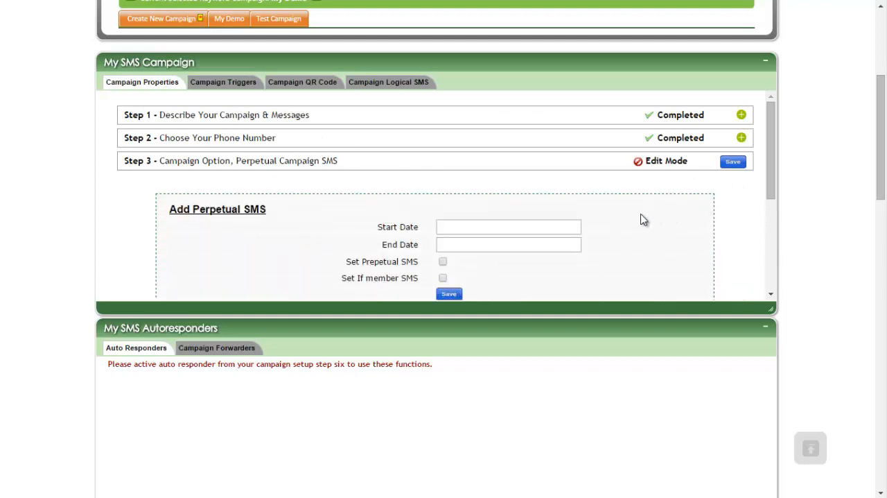
scroll(644, 219, down, 1)
click(481, 160)
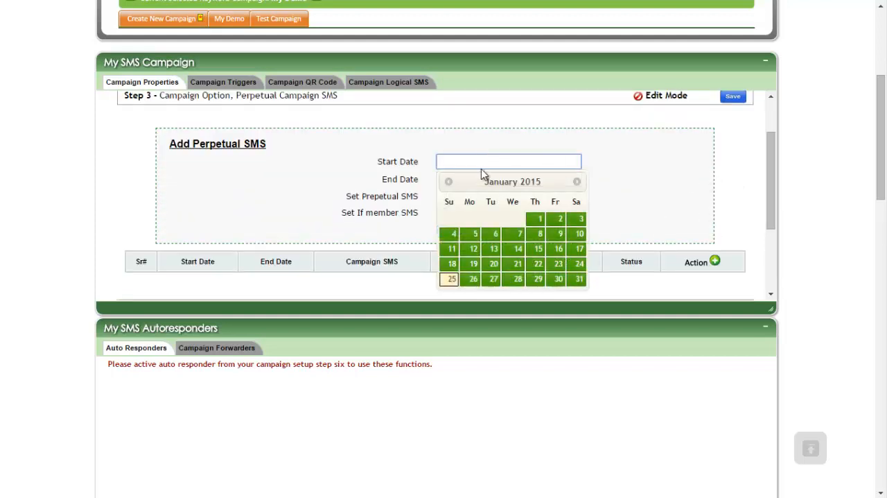
click(518, 279)
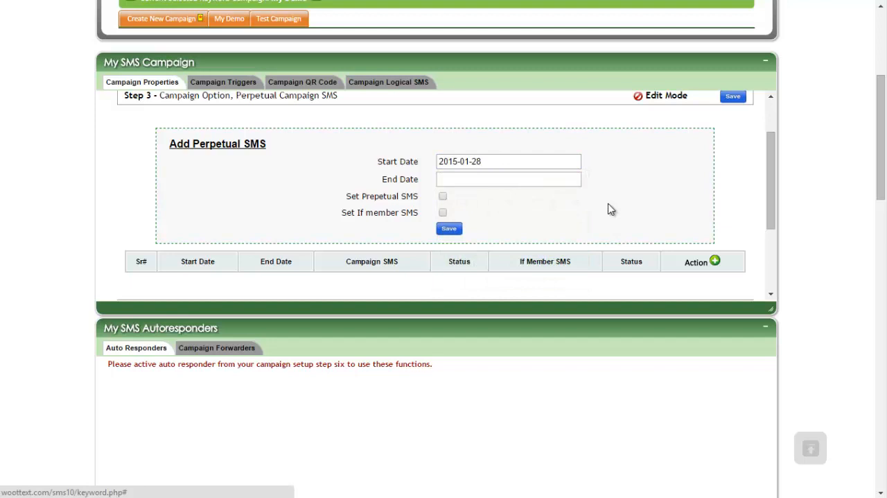
click(494, 180)
click(556, 298)
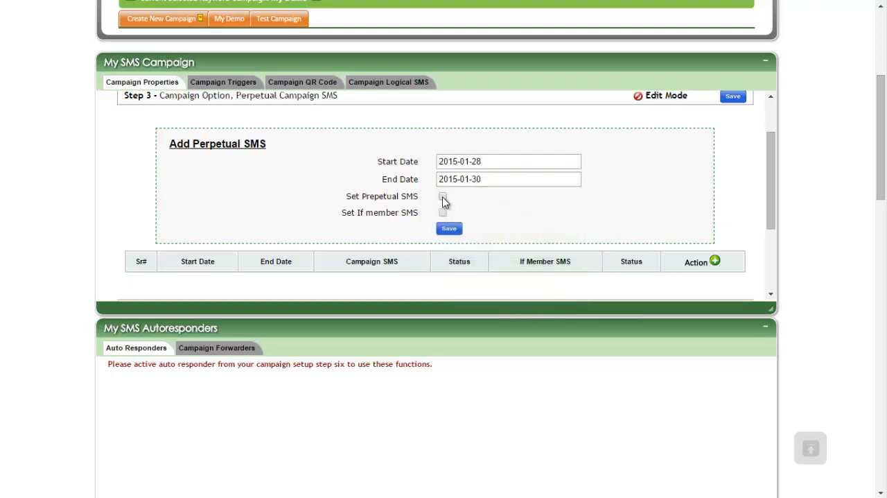
click(443, 197)
click(453, 215)
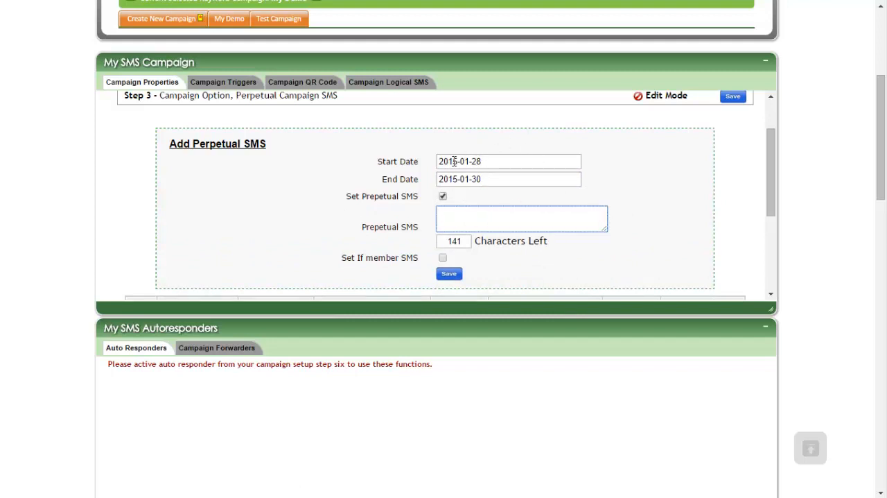
Step: Review the campaign details and message in Step 1, and return to the perpetual SMS form
scroll(438, 162, up, 3)
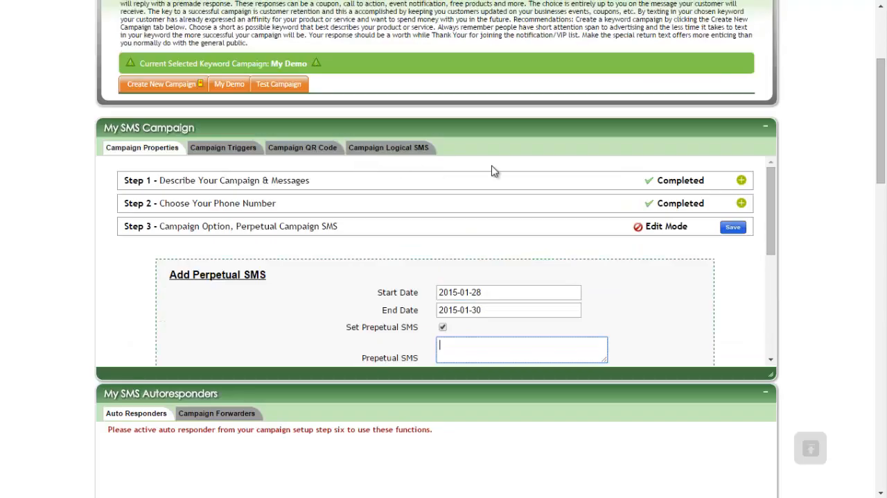
click(737, 179)
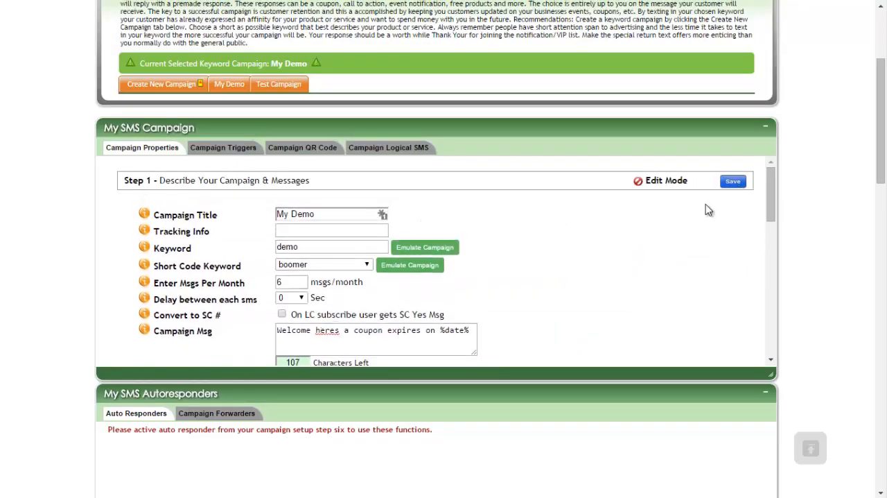
click(732, 181)
scroll(604, 298, down, 1)
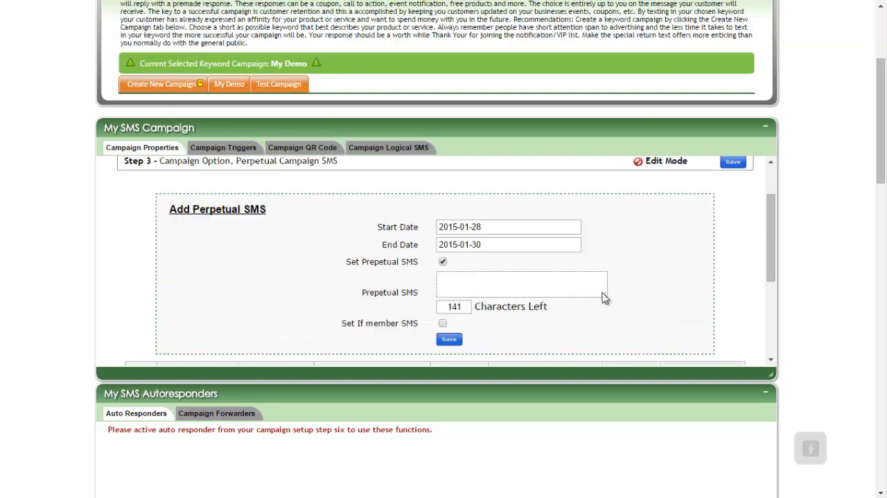
Step: Enter "Different offer" as the Prepetual SMS text
click(492, 282)
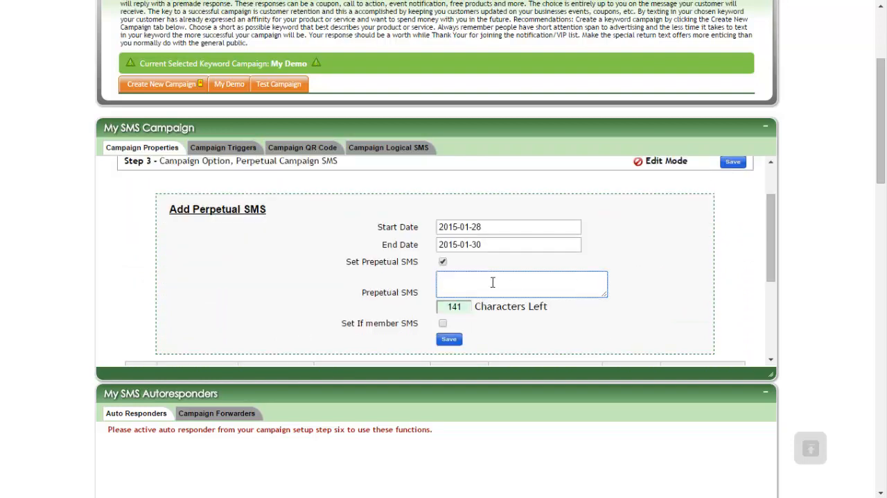
text(Th)
key(BackSpace)
key(BackSpace)
text(Diiferent offer)
Step: Enable the If member SMS with the text "Different If member", and save the perpetual entry and Step 3
click(444, 325)
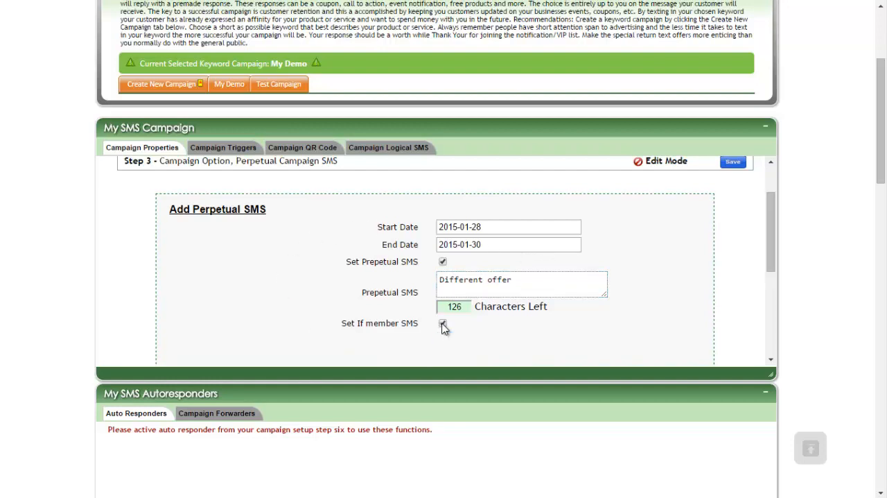
scroll(387, 272, down, 1)
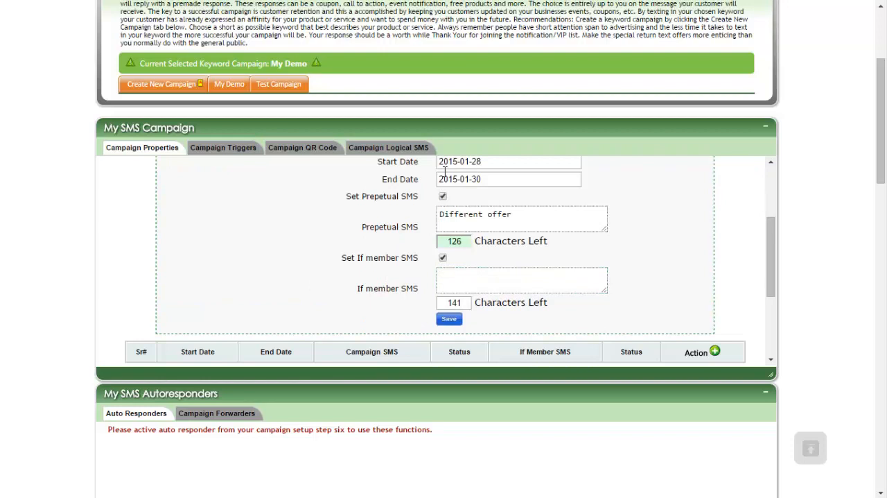
click(457, 285)
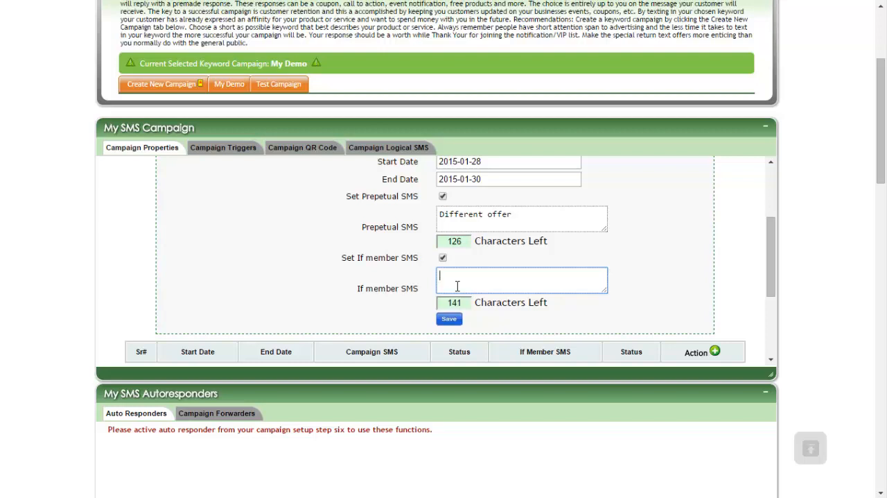
text(Different If member)
click(451, 324)
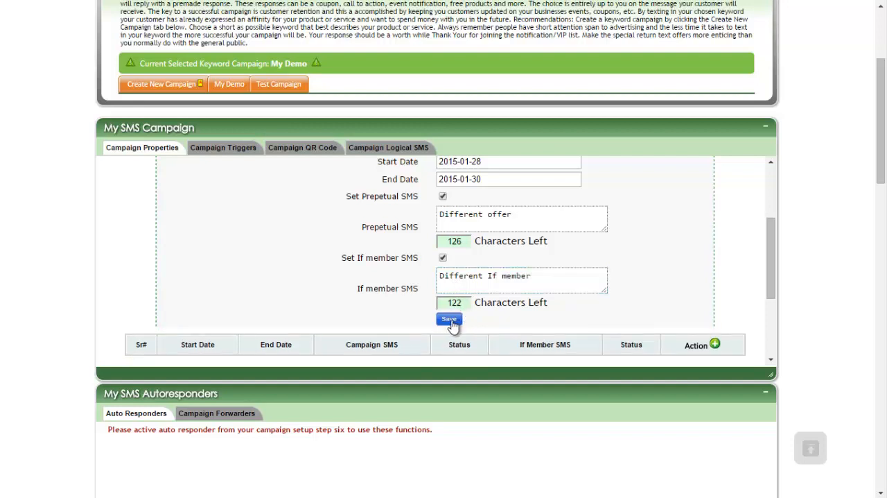
scroll(517, 285, up, 1)
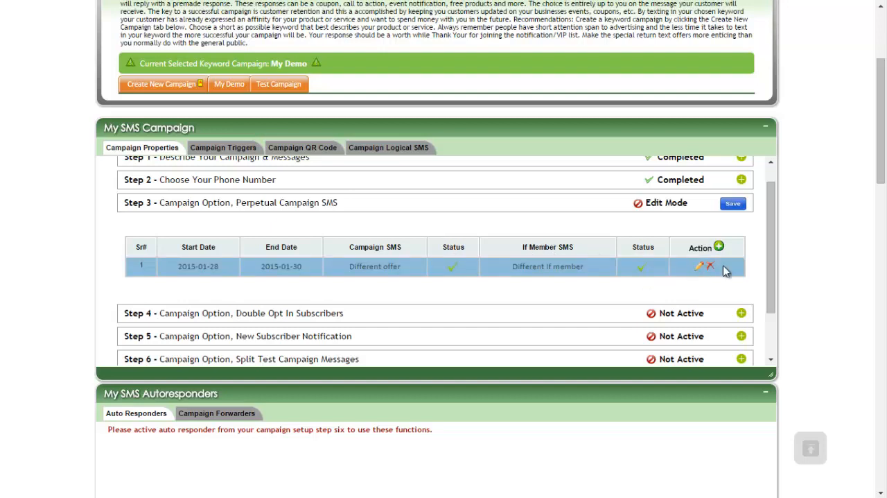
click(733, 205)
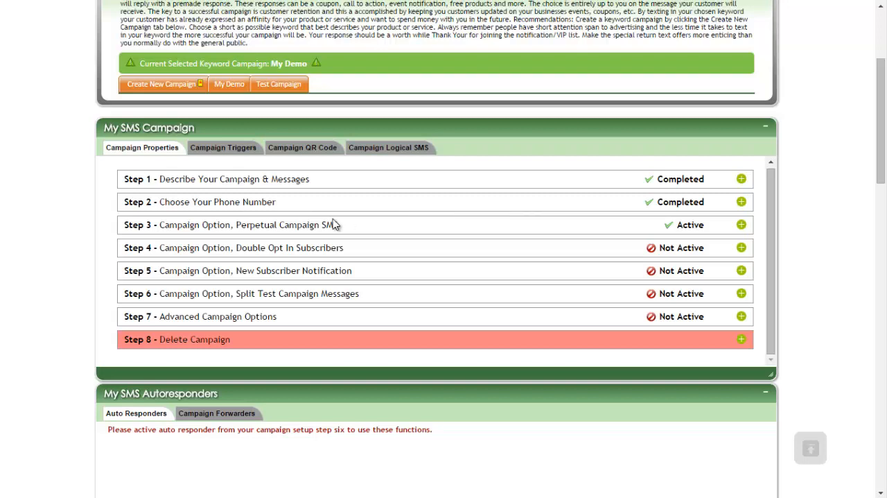
Step: Enlarge the My SMS Campaign panel and enable Reply with Keyword in the Step 4 Double Opt In options
click(741, 248)
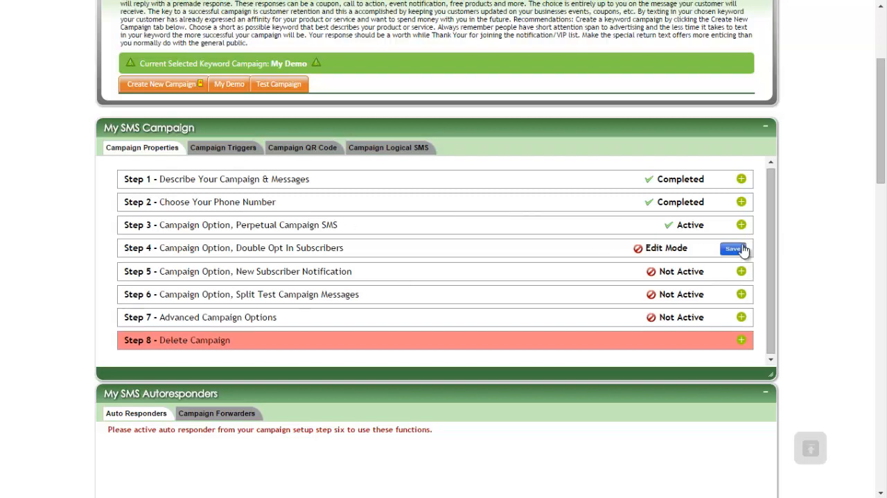
scroll(486, 236, down, 1)
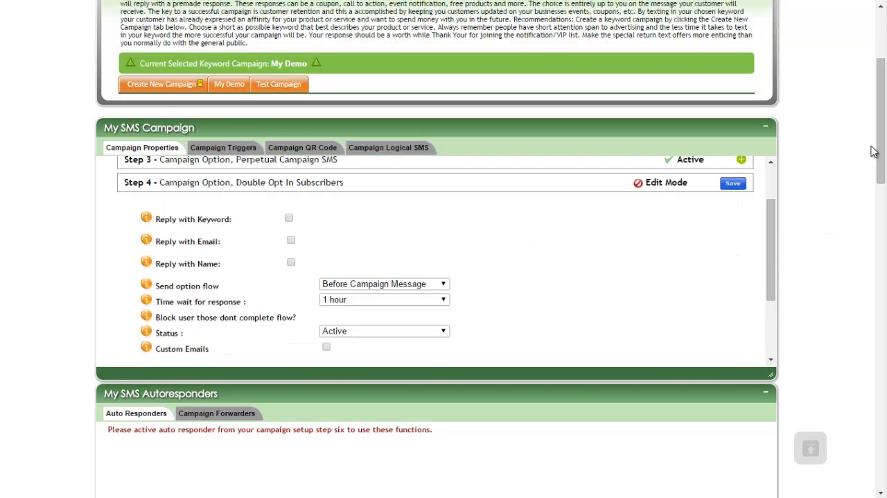
drag(874, 151, 873, 175)
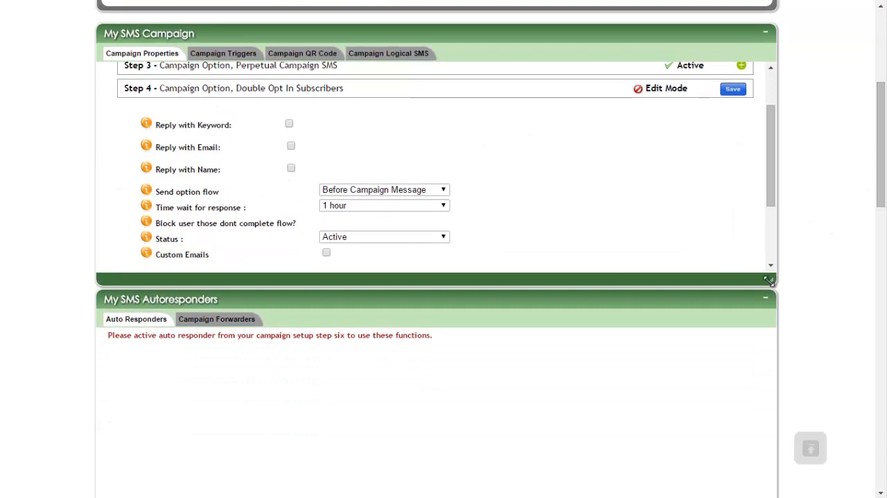
drag(768, 278, 781, 415)
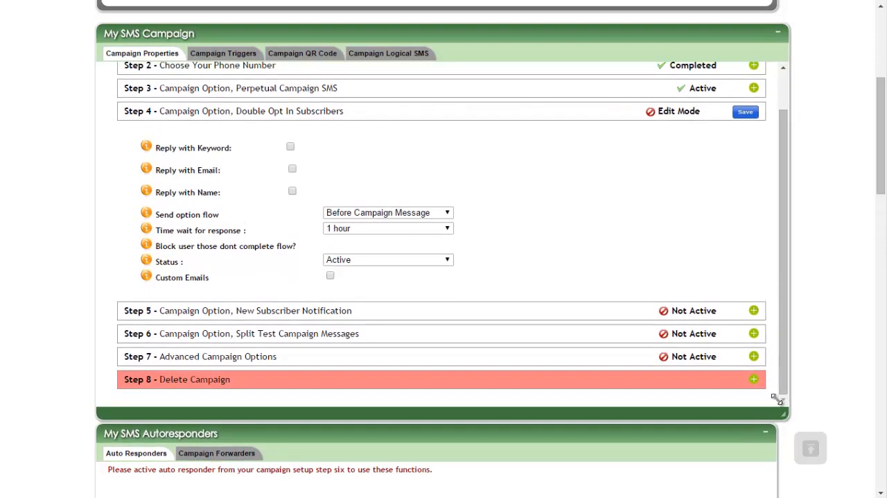
click(292, 148)
click(328, 169)
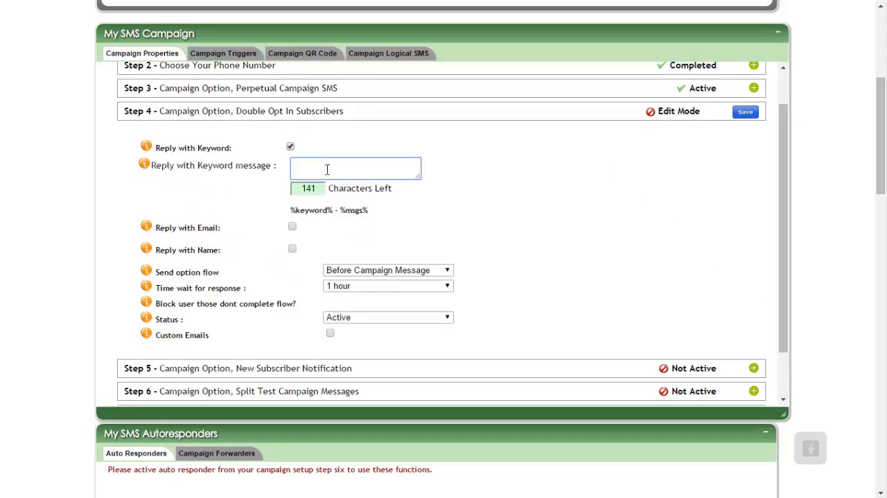
Step: Write "Reply with %keyword% if you agree to" as the Reply with Keyword message, copying in the %keyword% placeholder
text(Reply with)
drag(332, 210, 291, 210)
right_click(292, 209)
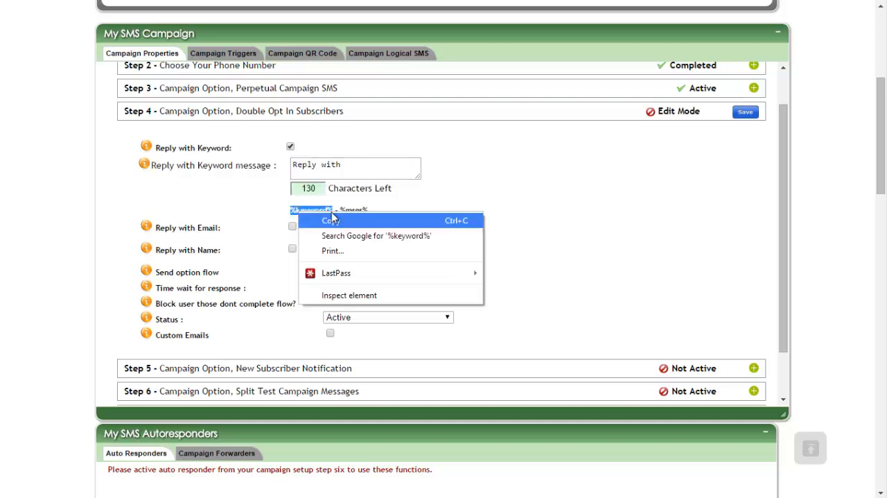
click(319, 219)
click(363, 165)
right_click(362, 167)
click(398, 241)
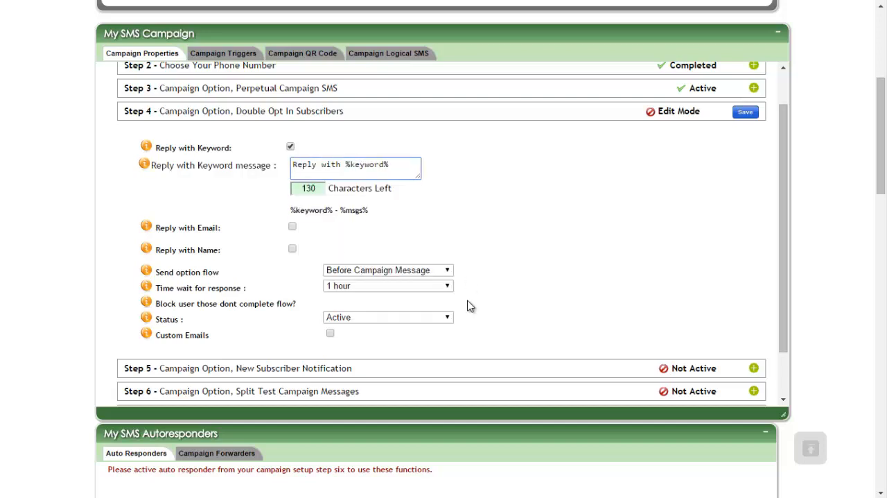
text(if you agree to)
drag(370, 212, 342, 207)
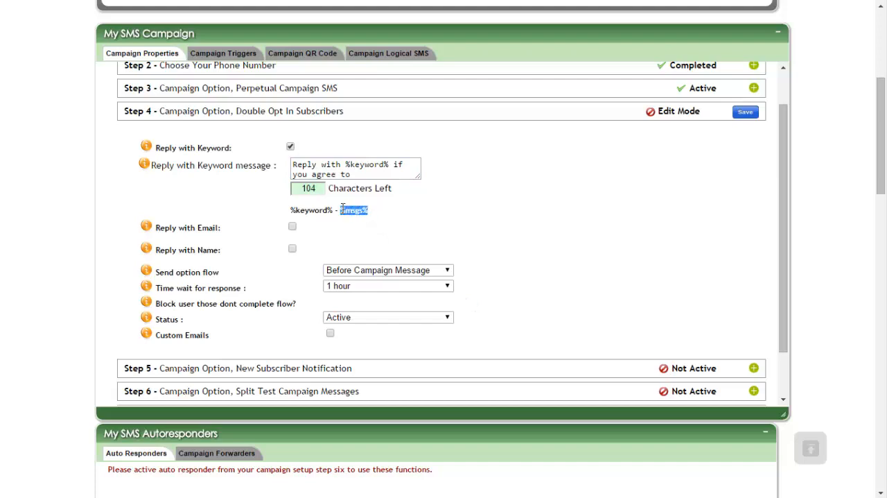
right_click(343, 208)
click(375, 228)
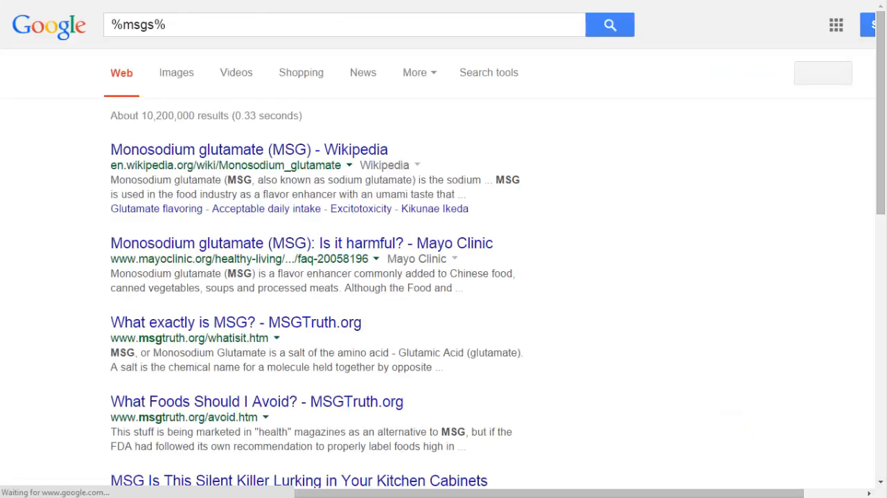
key(ctrl+w)
right_click(350, 205)
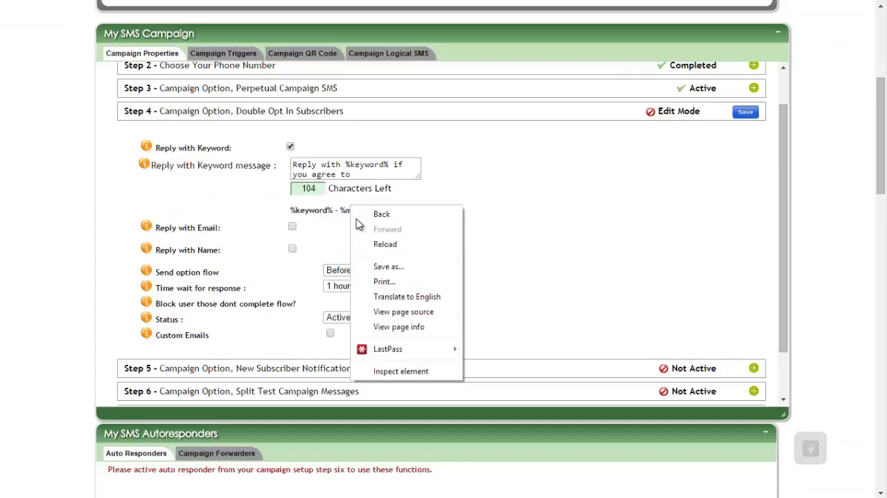
key(Escape)
Step: Finish the Reply with Keyword message with "%msgs% msg per month", copying in the %msgs% placeholder, and enlarge its text box
drag(367, 210, 339, 207)
right_click(348, 209)
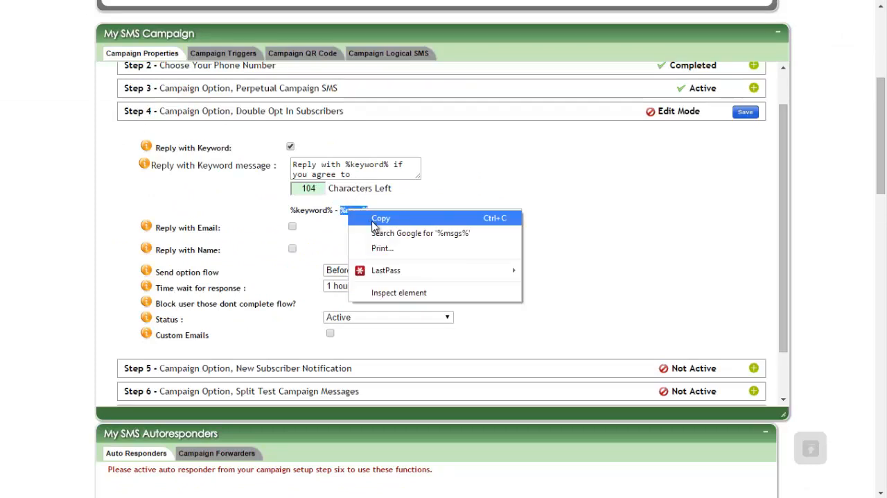
click(365, 171)
click(367, 173)
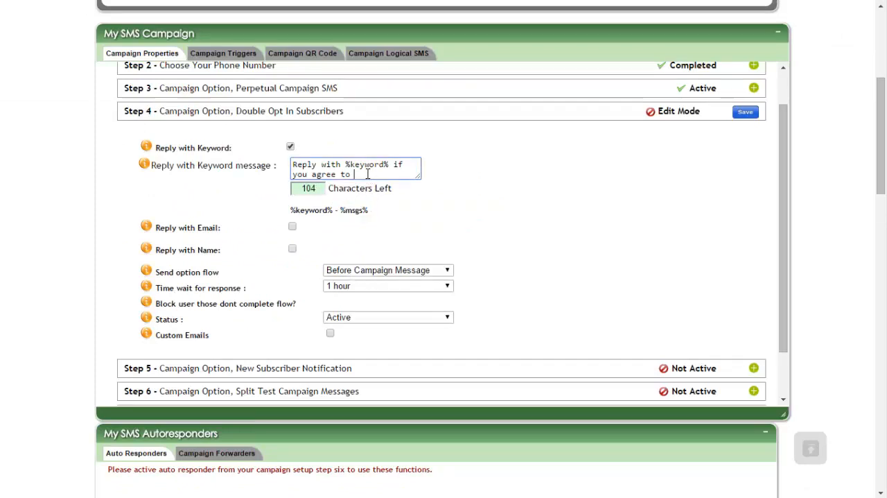
key(ctrl+v)
text(msg )
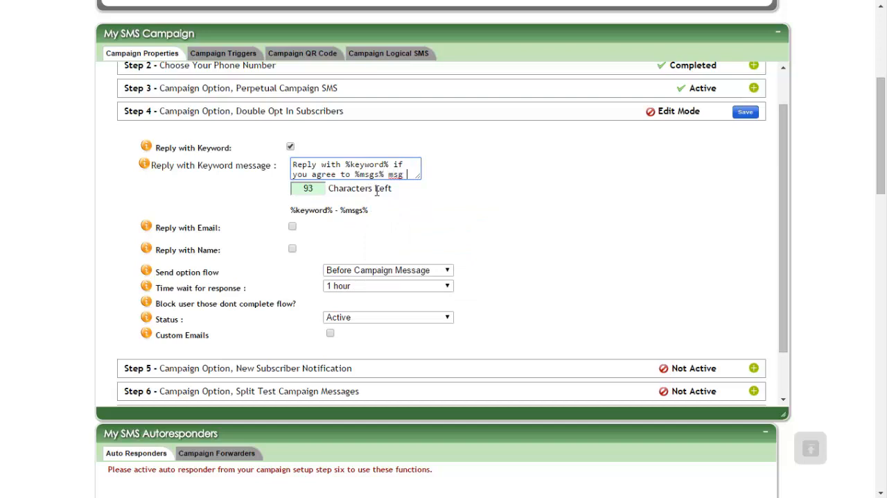
text(per month)
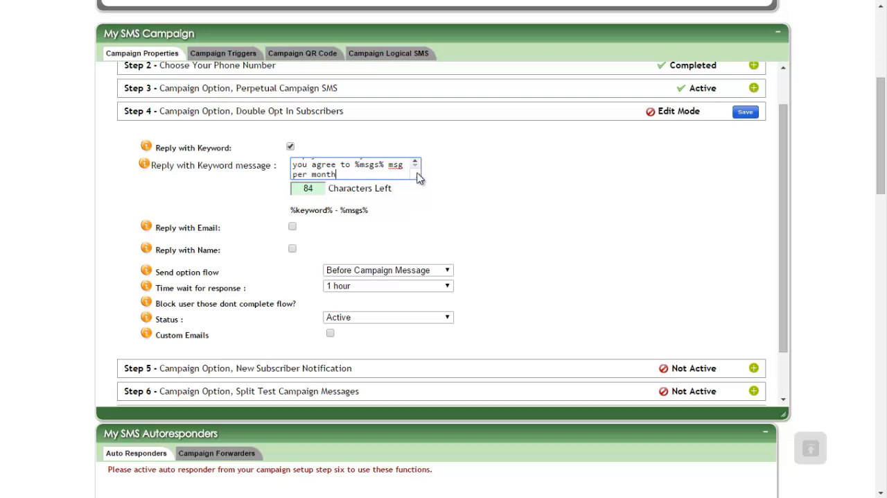
drag(418, 176, 429, 206)
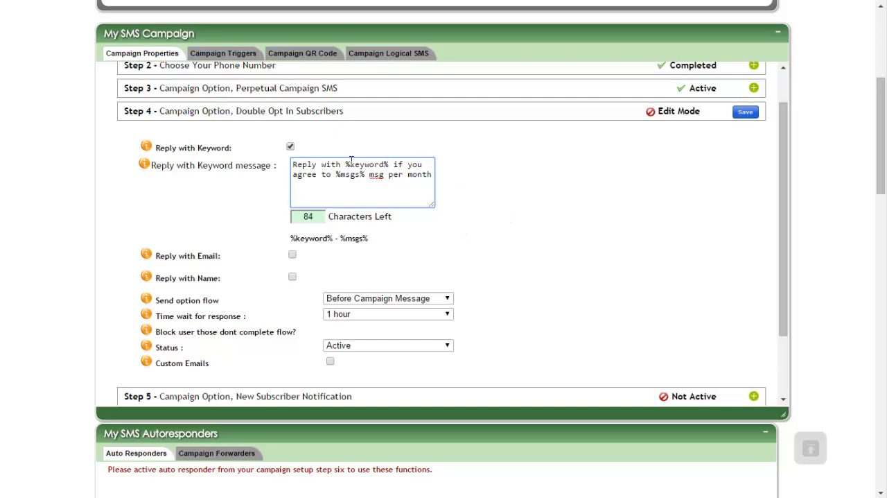
drag(346, 164, 390, 165)
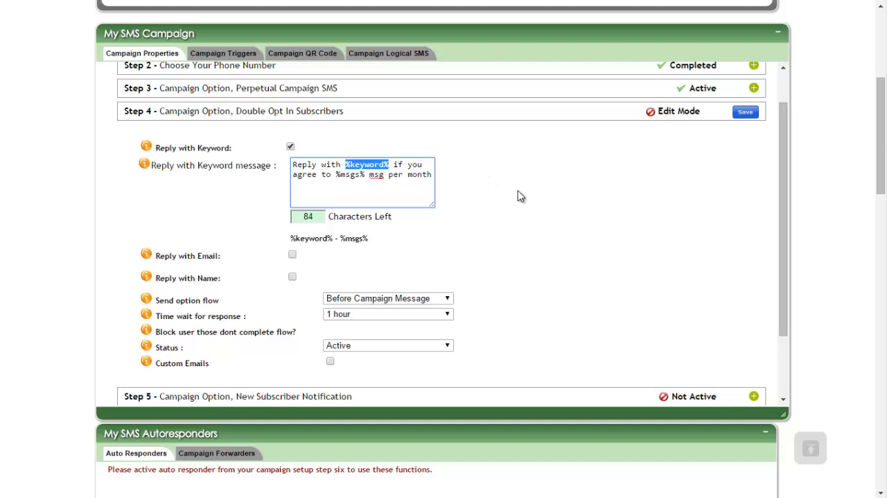
scroll(467, 200, up, 4)
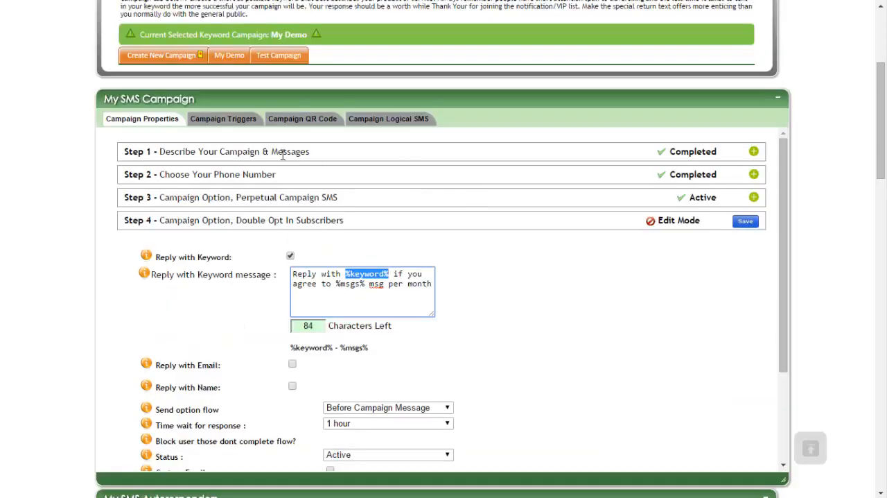
drag(252, 149, 515, 262)
click(495, 270)
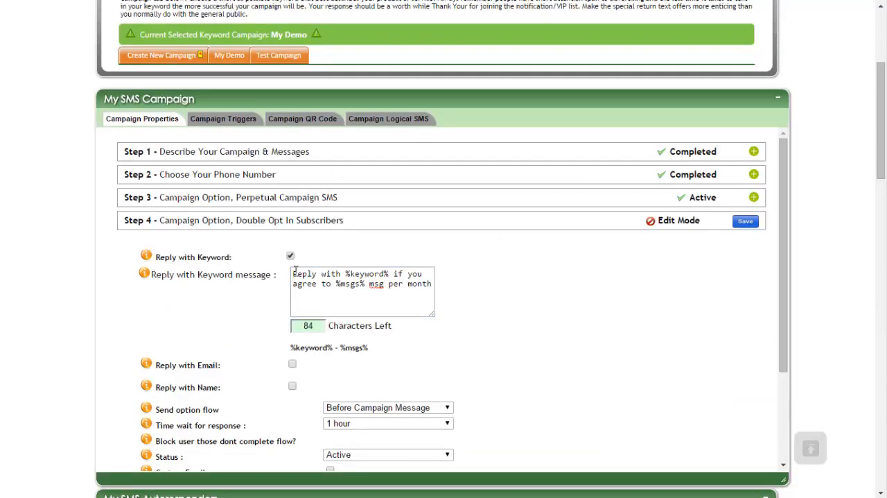
Step: Replace Reply with Keyword by Reply with Email, using the message "What Email" and the updated message "Thanks for email"
click(290, 256)
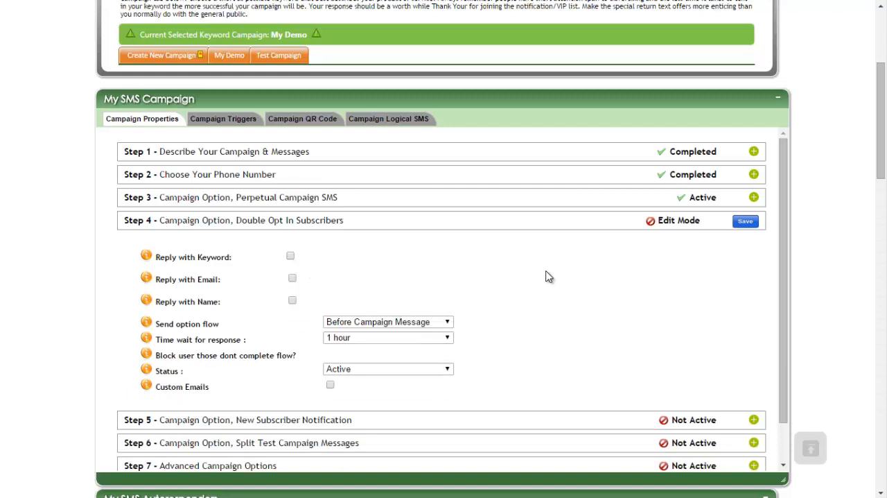
click(291, 278)
scroll(524, 269, down, 2)
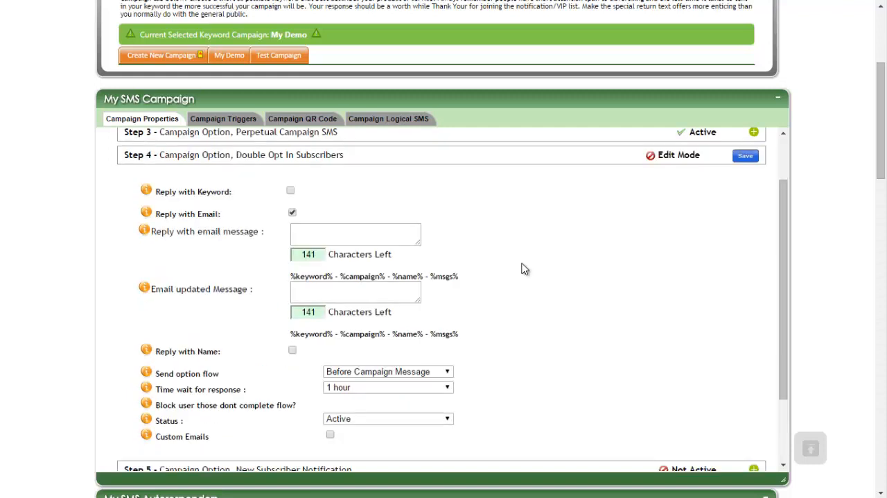
click(350, 239)
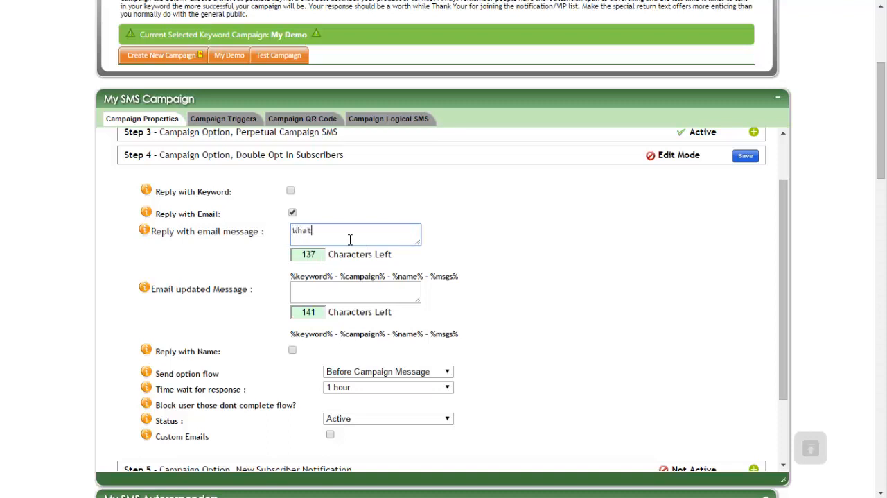
text(What Email)
click(335, 286)
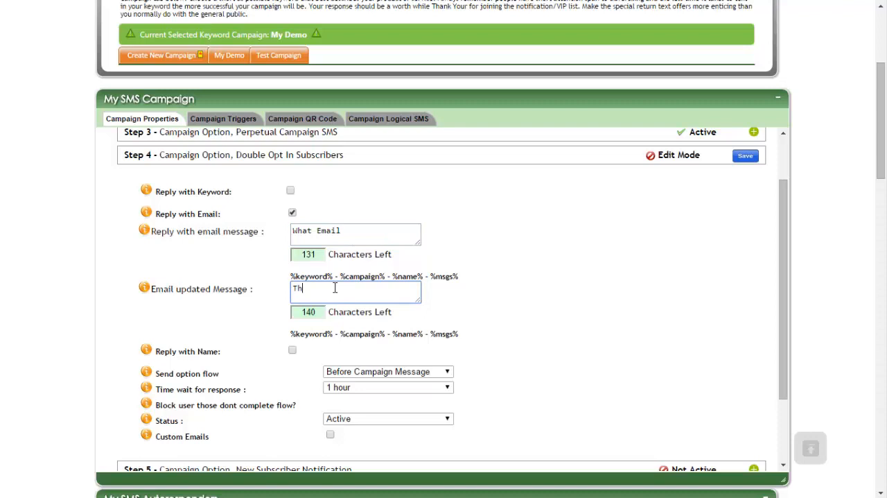
text(Thanks for email)
drag(461, 277, 390, 275)
click(390, 275)
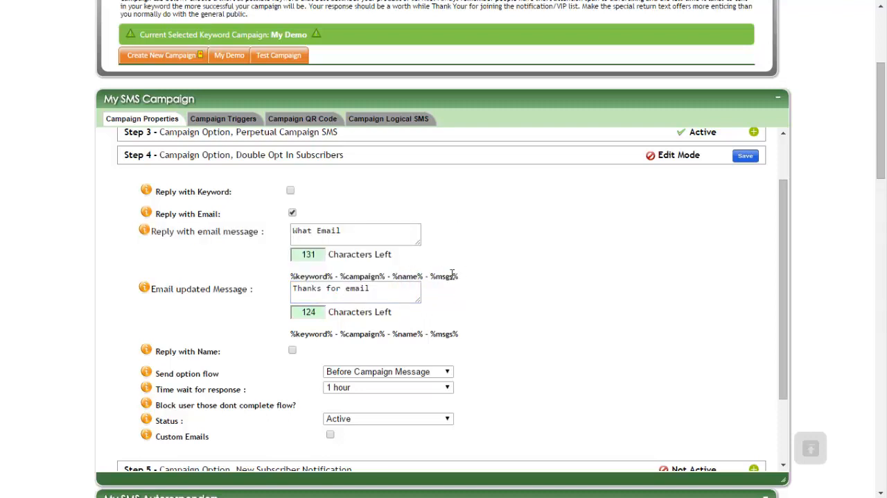
drag(451, 275, 361, 278)
click(361, 277)
Step: Disable Reply with Email, try Reply with Name on its own and combined with Reply with Email, and clear both options
click(292, 212)
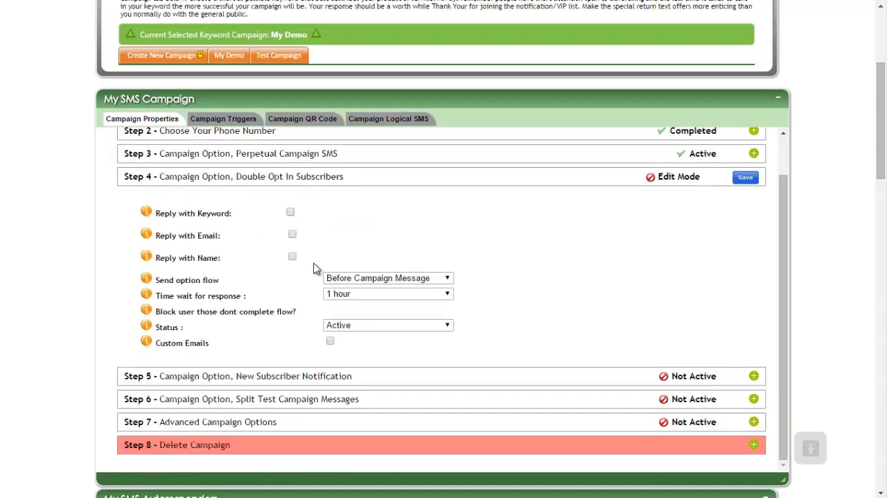
click(292, 255)
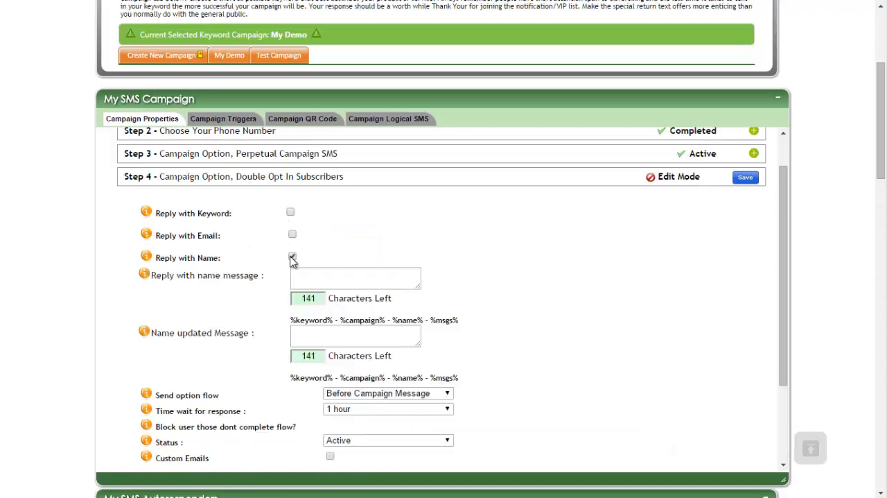
click(311, 274)
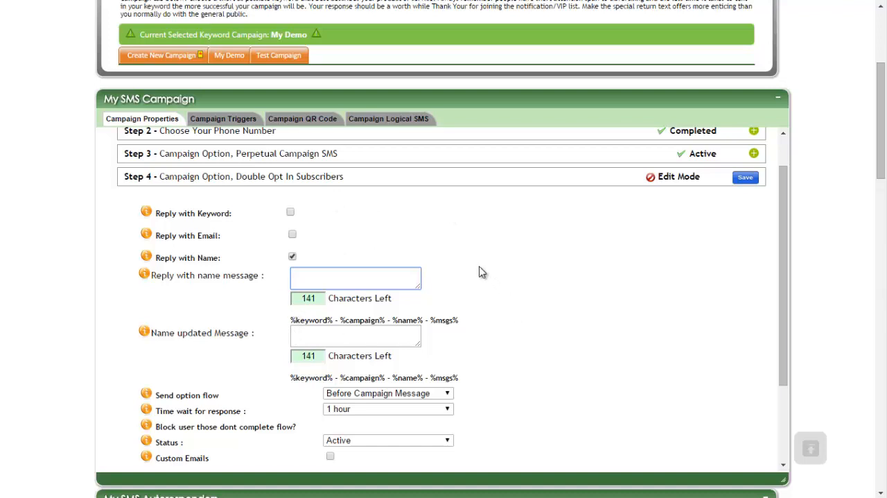
click(292, 235)
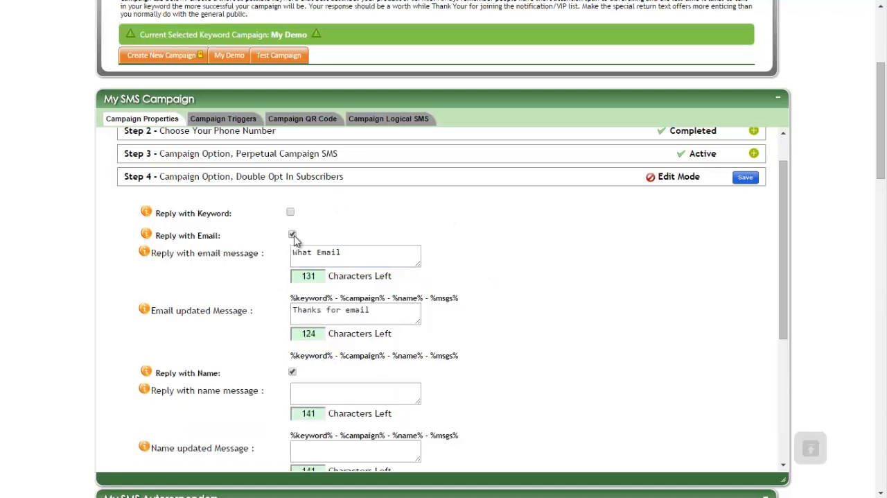
scroll(526, 248, down, 2)
scroll(530, 249, up, 2)
click(292, 235)
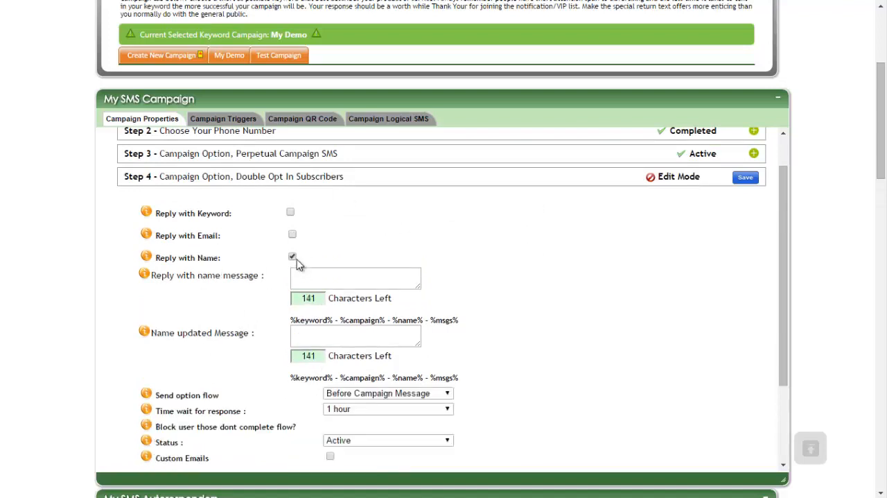
click(291, 257)
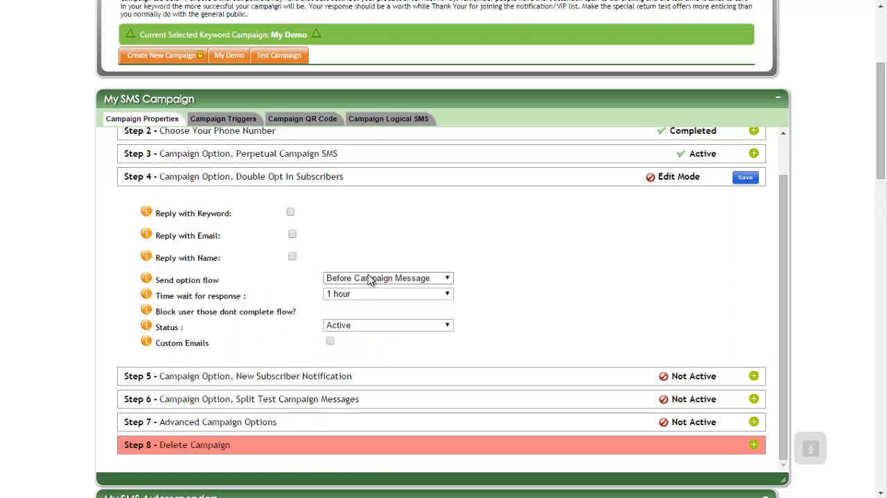
Step: Set the Send option flow to After Campaign Message in the Double Opt In options
drag(179, 235, 322, 260)
click(321, 260)
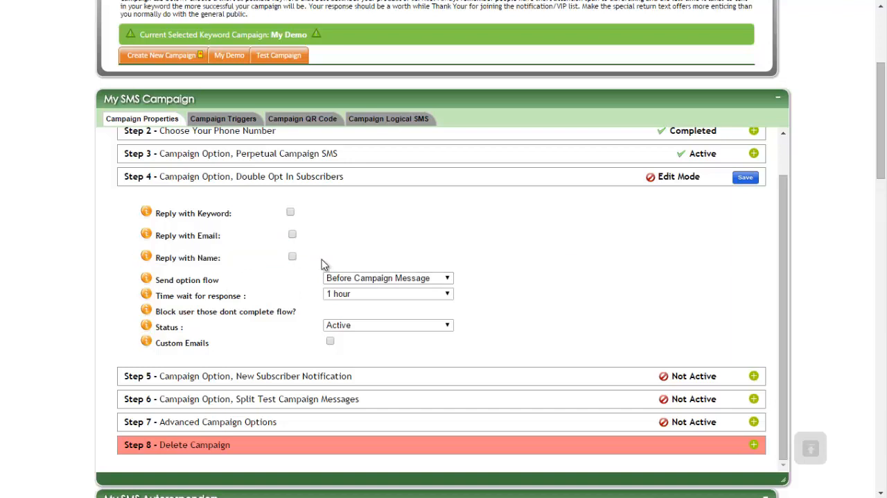
click(352, 279)
click(349, 296)
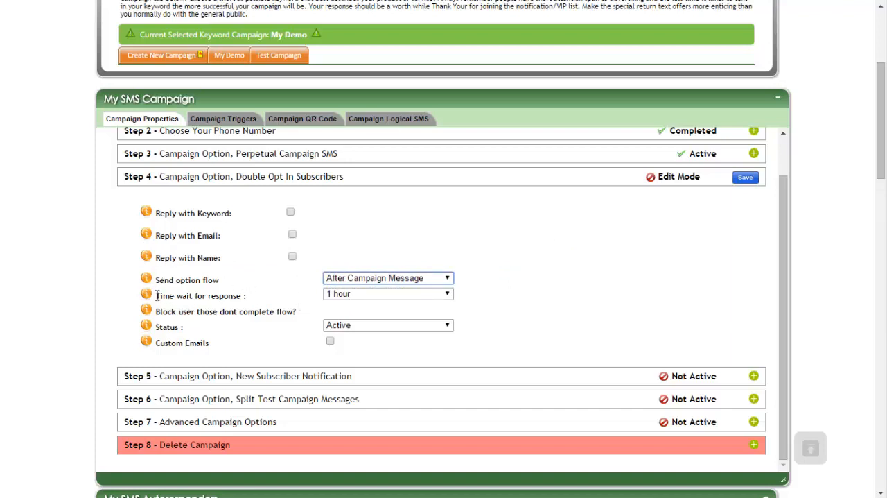
Step: Set the Time wait for response to 5 hours
drag(157, 295, 246, 297)
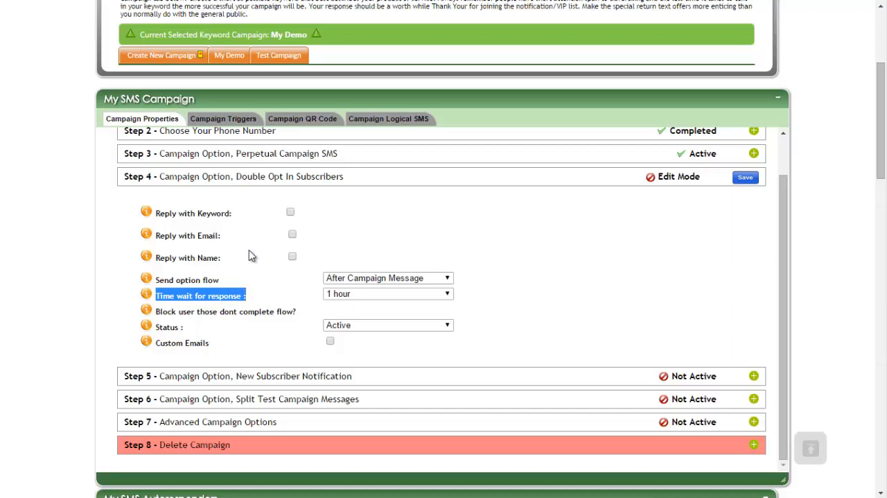
drag(159, 213, 222, 258)
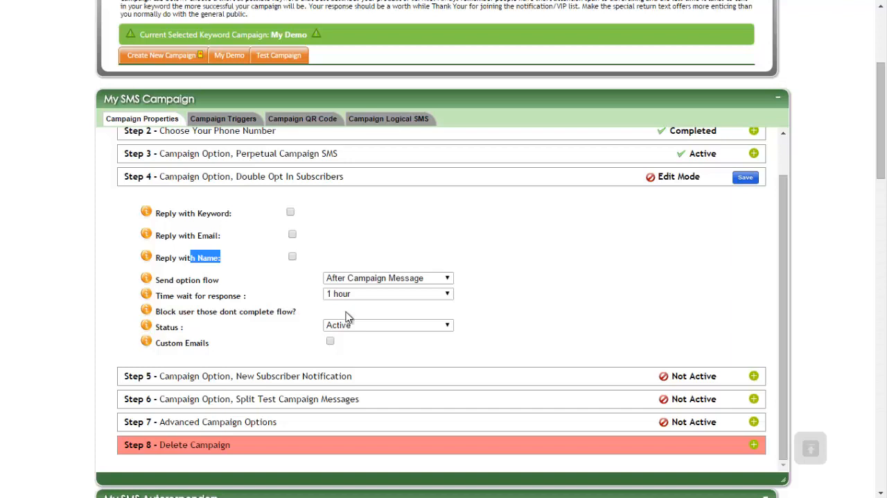
click(366, 294)
click(352, 350)
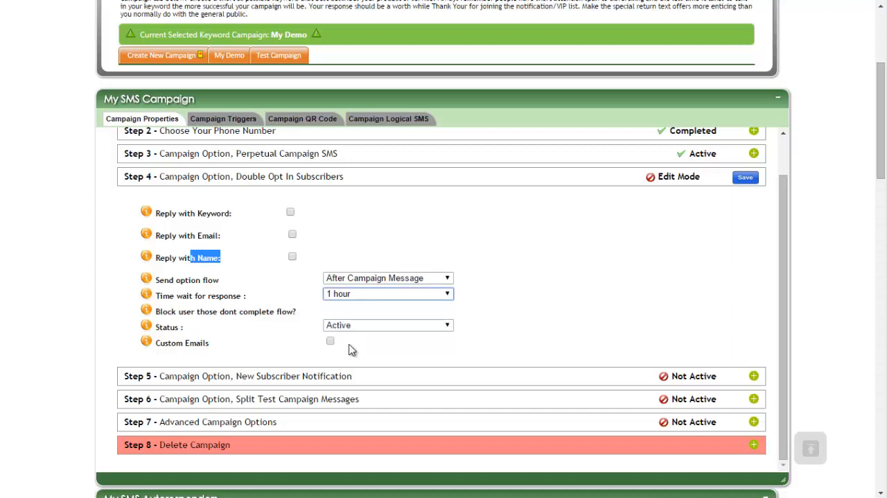
key(5)
click(471, 296)
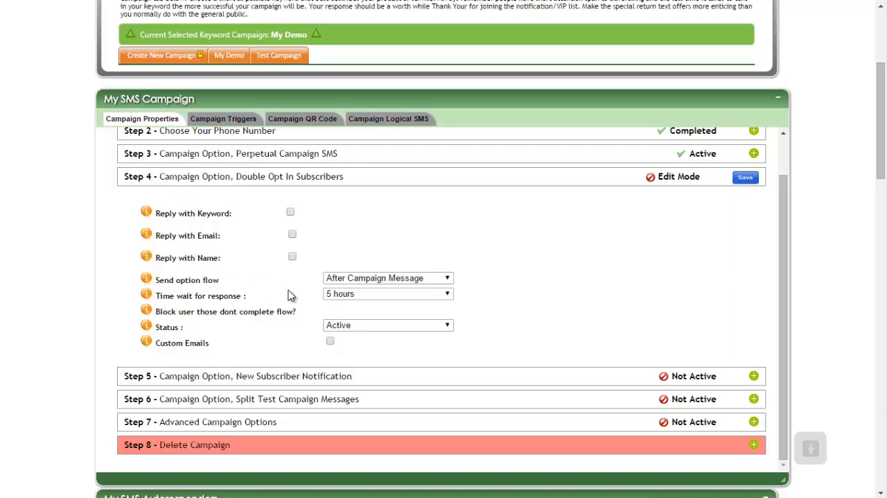
click(387, 297)
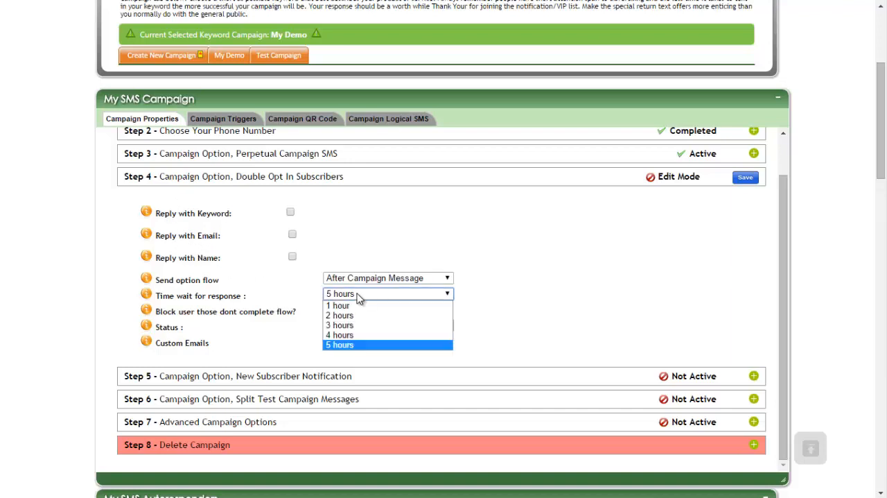
click(367, 298)
click(448, 298)
click(447, 298)
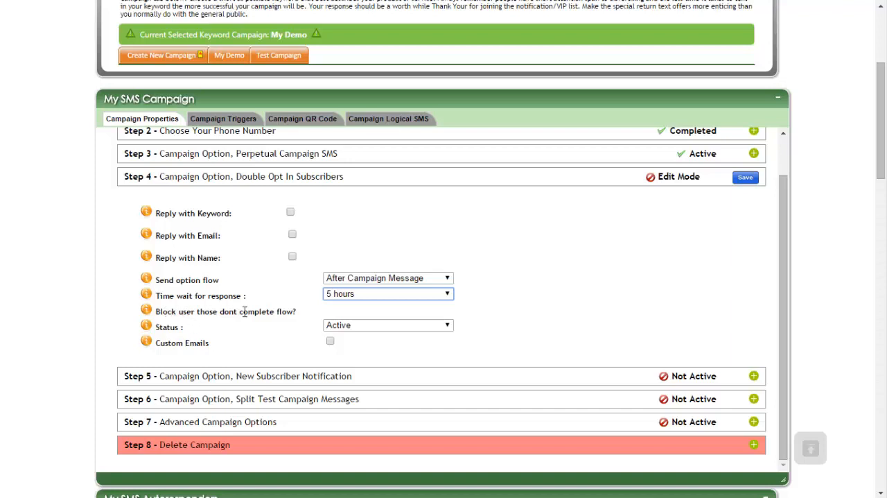
Step: Set the Status for users who do not complete the flow to Block
click(341, 327)
click(341, 326)
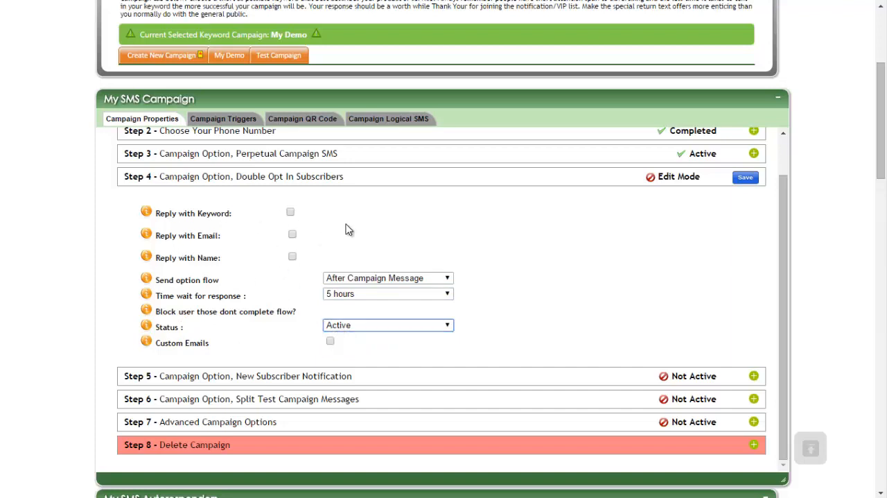
click(354, 328)
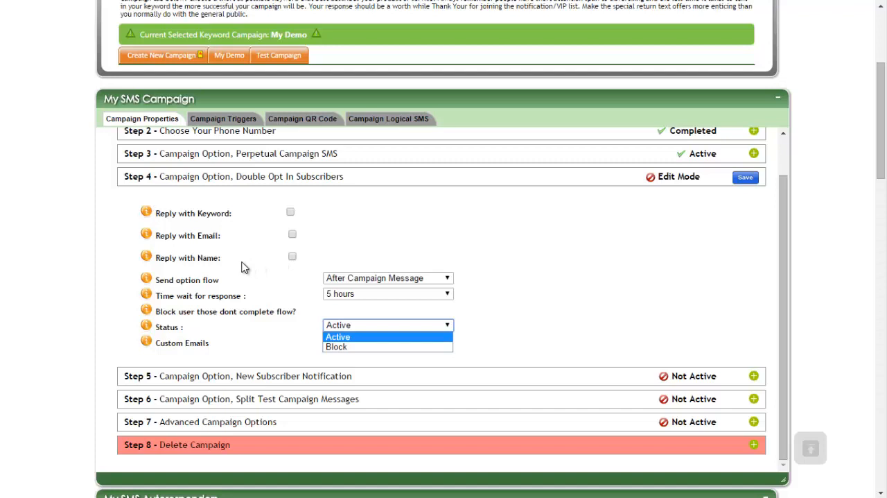
click(353, 345)
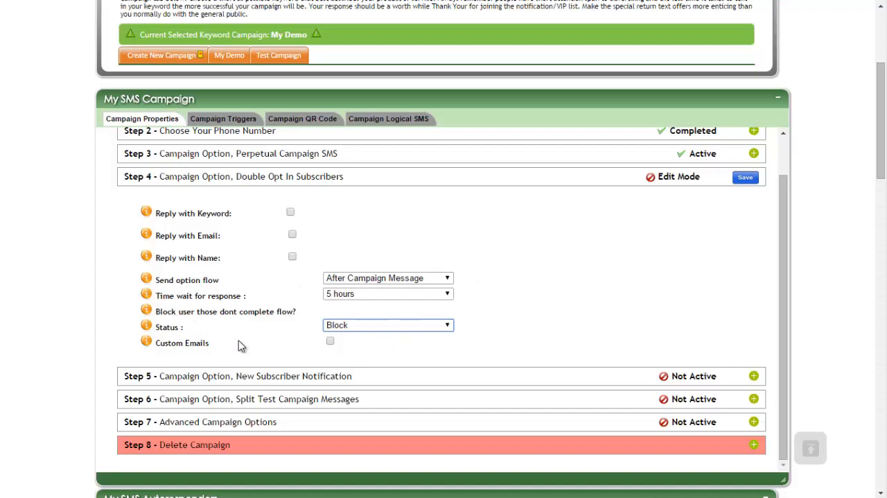
Step: Enable Custom Emails with the AutoResponder Email option after viewing the Custom Email editor, and turn Reply with Email back on
click(331, 341)
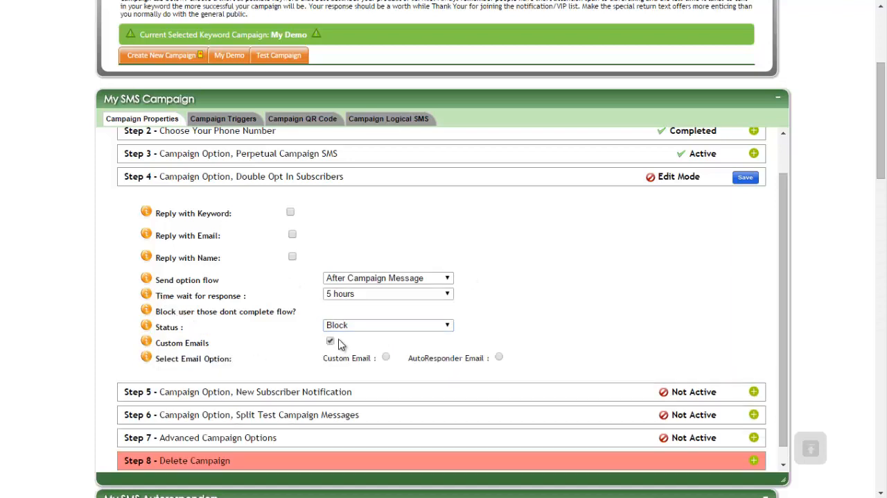
scroll(508, 309, down, 1)
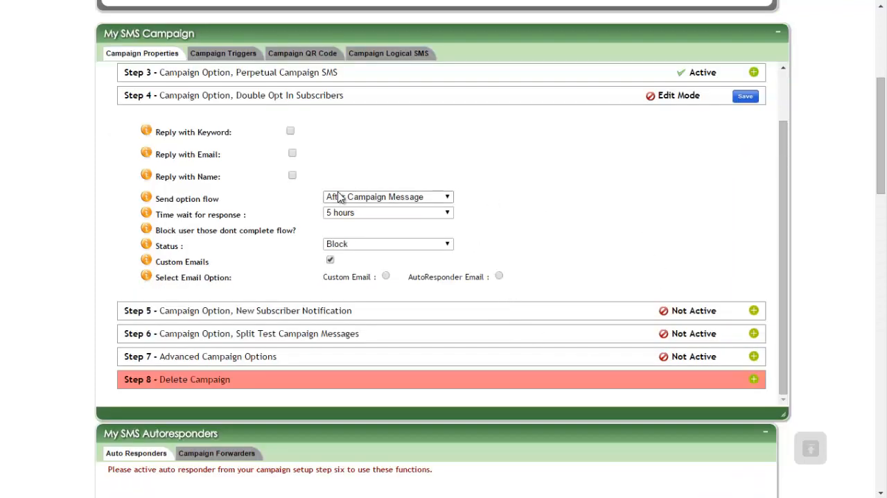
click(388, 277)
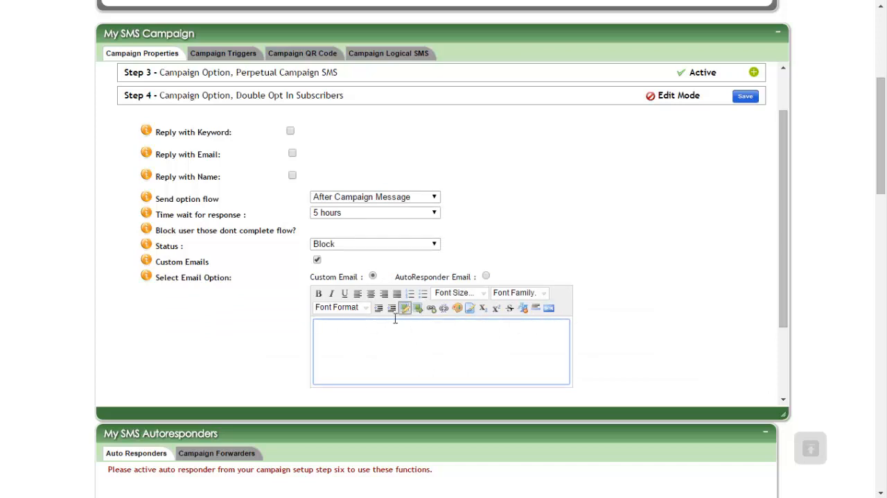
click(454, 358)
click(485, 277)
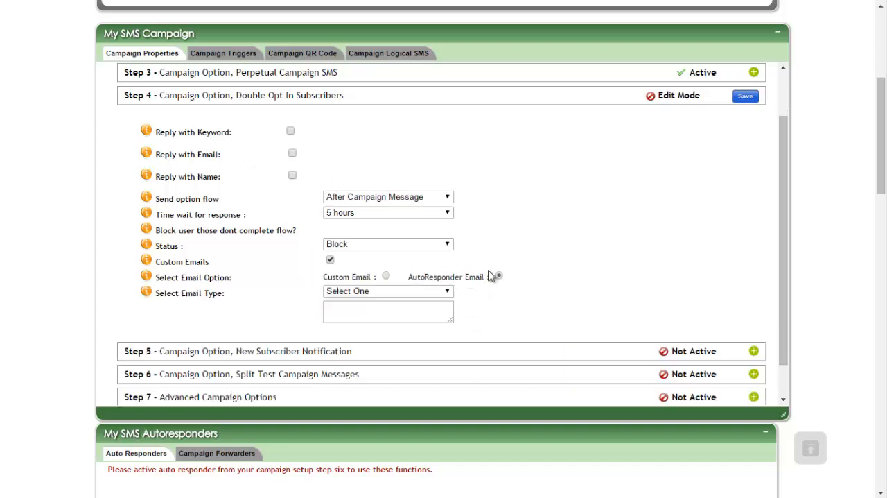
click(292, 153)
scroll(406, 331, down, 2)
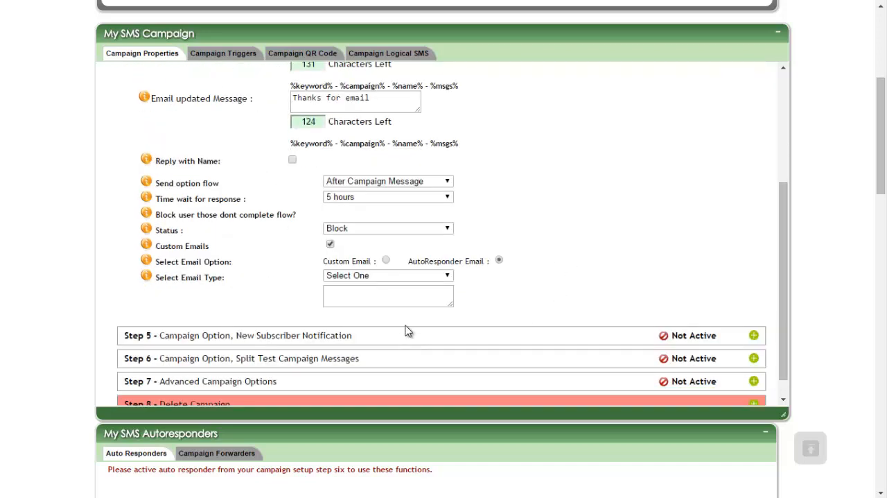
Step: Set the Select Email Type to Aweber for the autoresponder email and save the Double Opt In Subscribers step
click(370, 275)
click(354, 298)
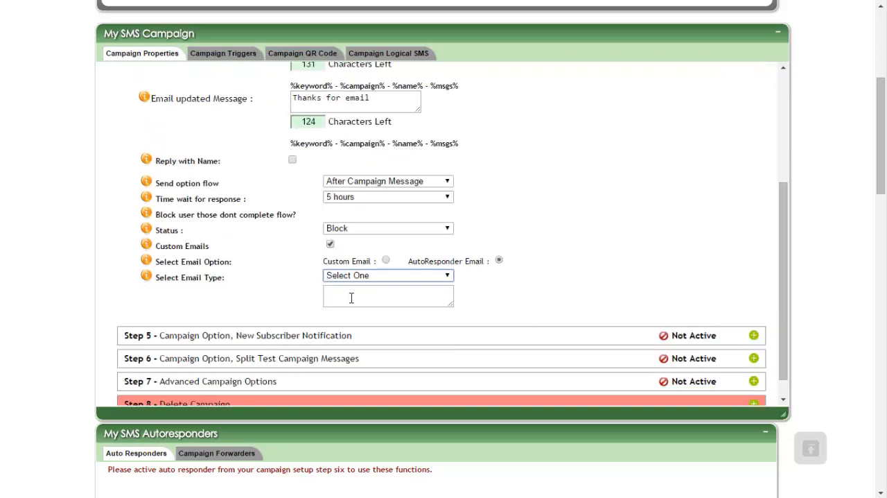
click(382, 291)
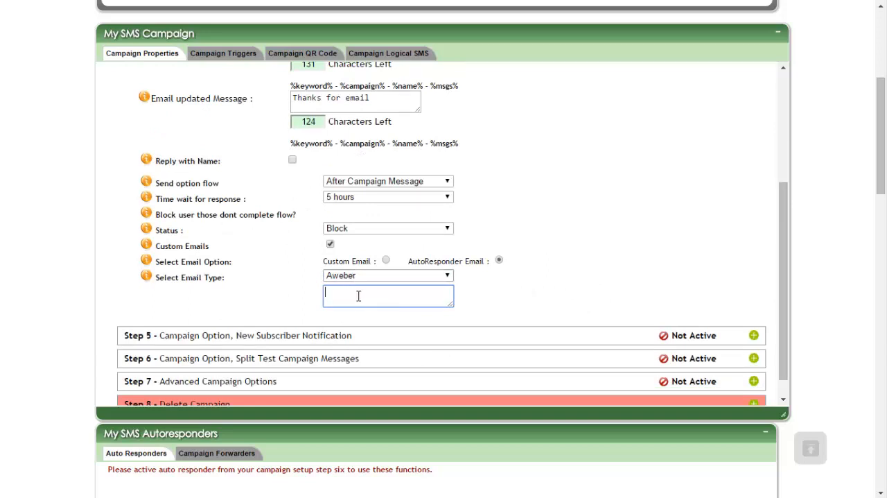
scroll(548, 267, up, 2)
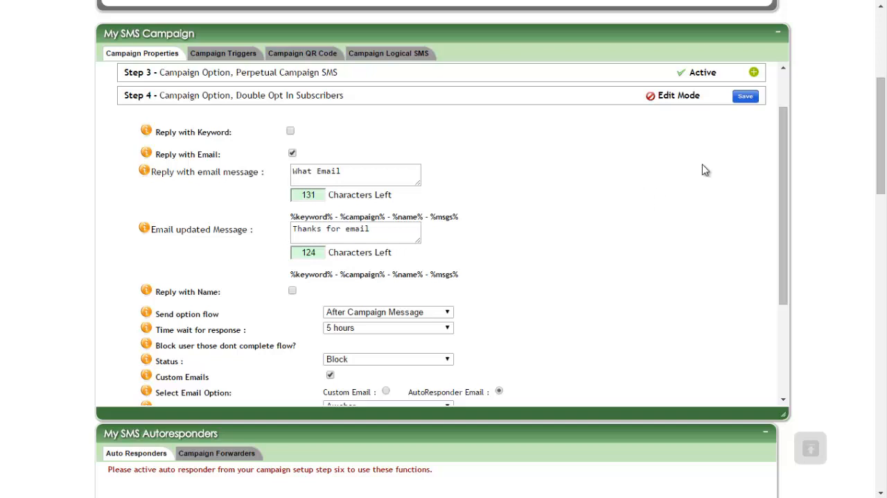
scroll(572, 223, down, 2)
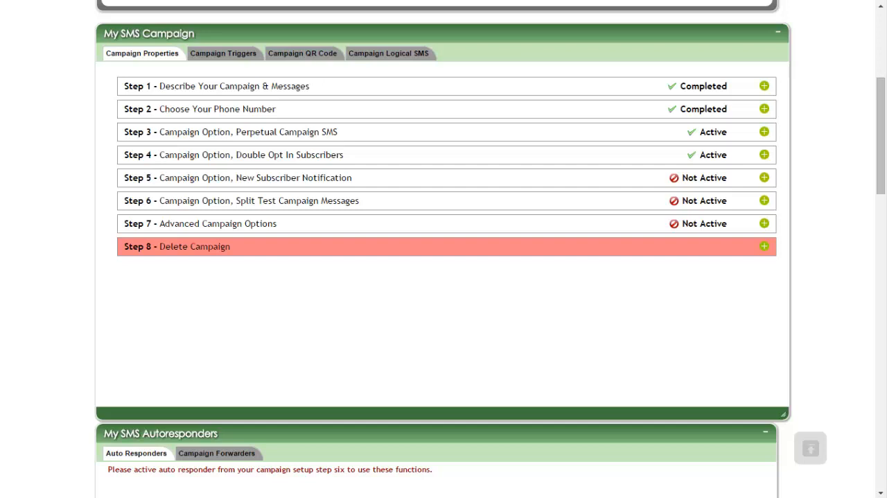
Step: Open Step 5, New Subscriber Notification, enable SMS notification and enter the phone number that receives it
click(764, 177)
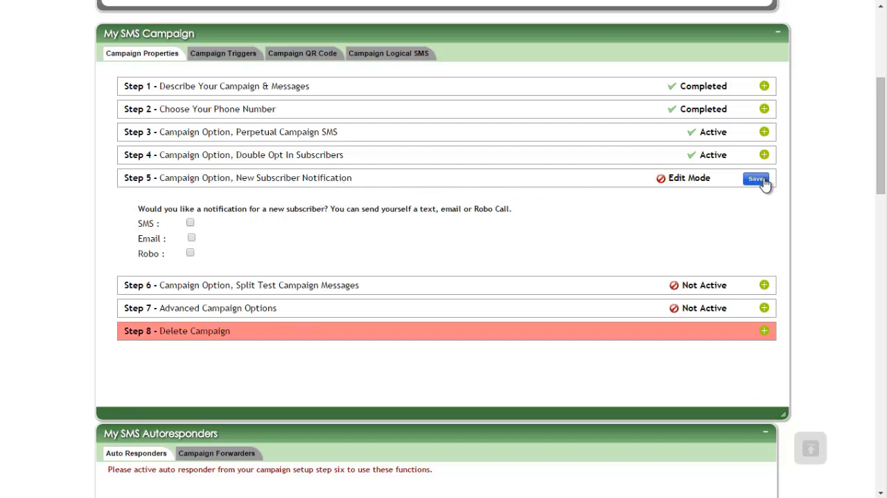
click(191, 222)
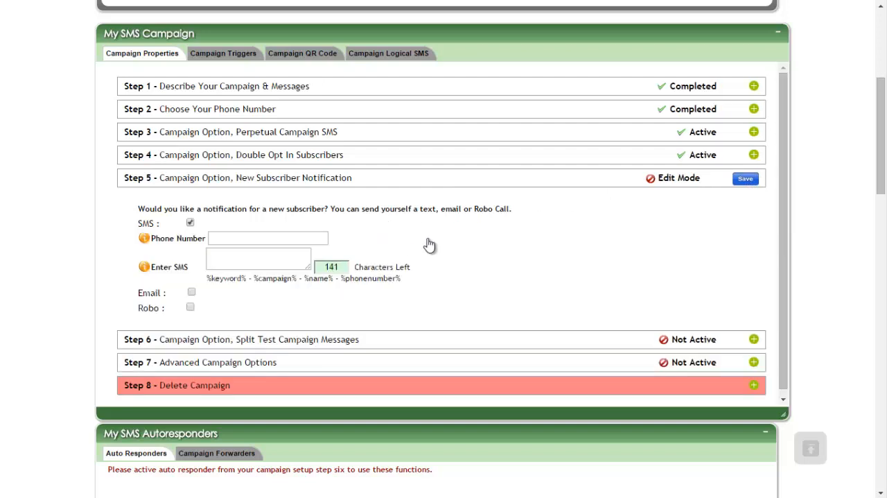
key(Tab)
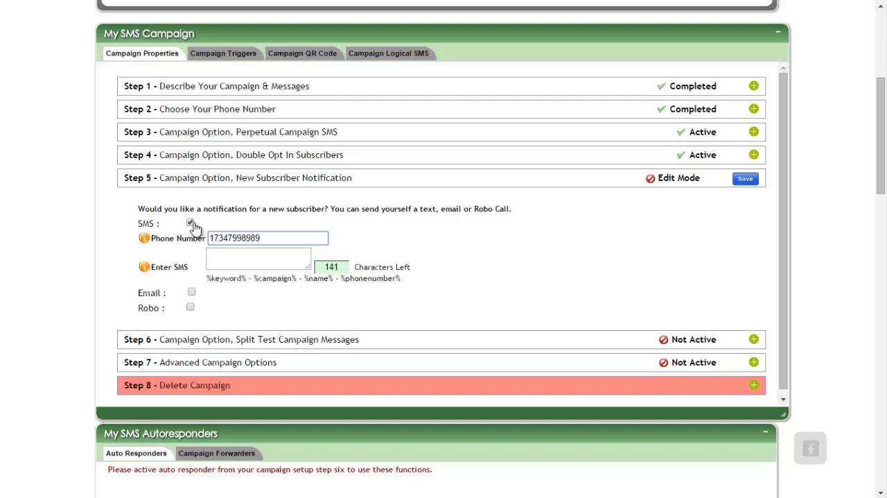
Step: Copy the placeholders %keyword% - %campaign% - %name% - %phonenumber% into the SMS notification message
scroll(194, 229, up, 1)
key(Tab)
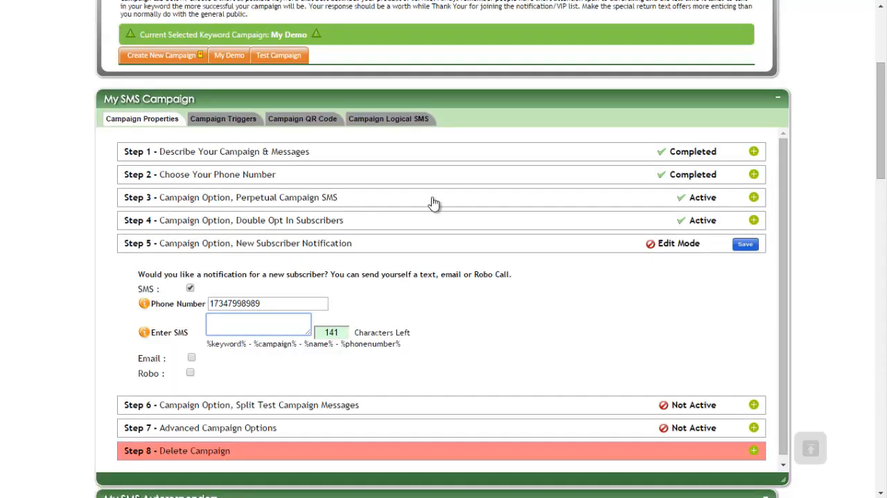
drag(401, 344, 207, 343)
right_click(234, 343)
click(256, 347)
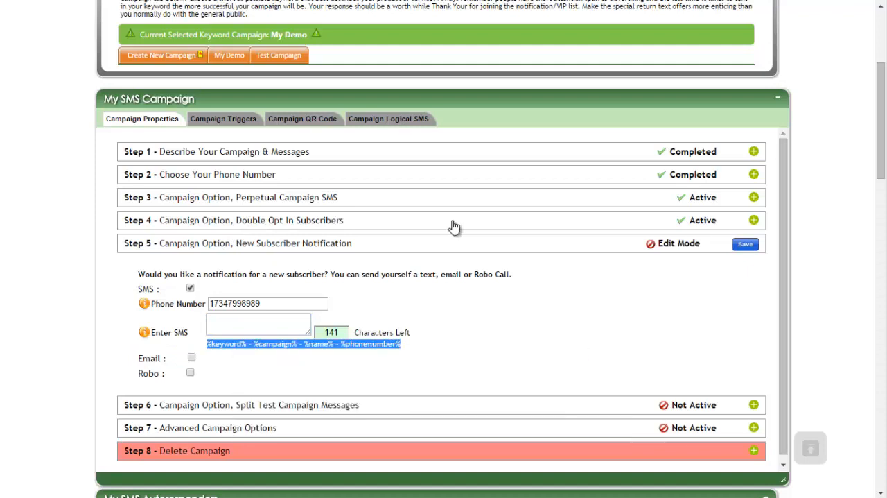
right_click(236, 323)
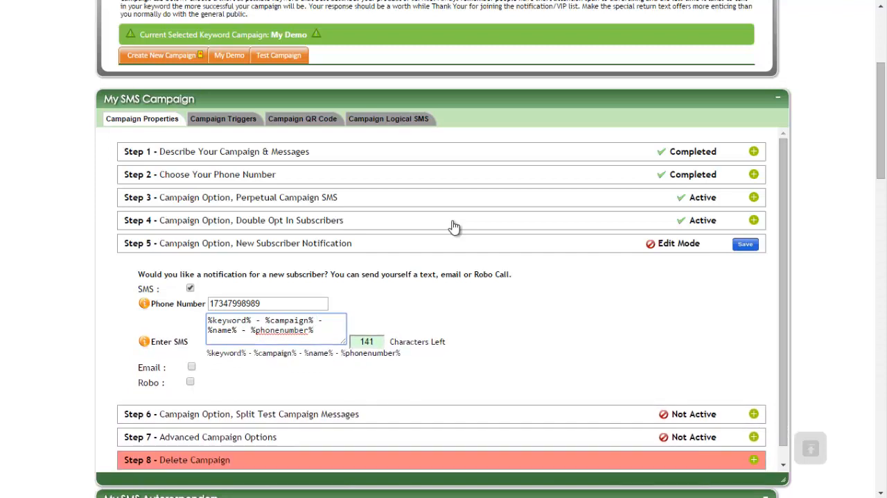
Step: Turn off the SMS notification and enable the Email notification for new subscribers
key(shift+Tab)
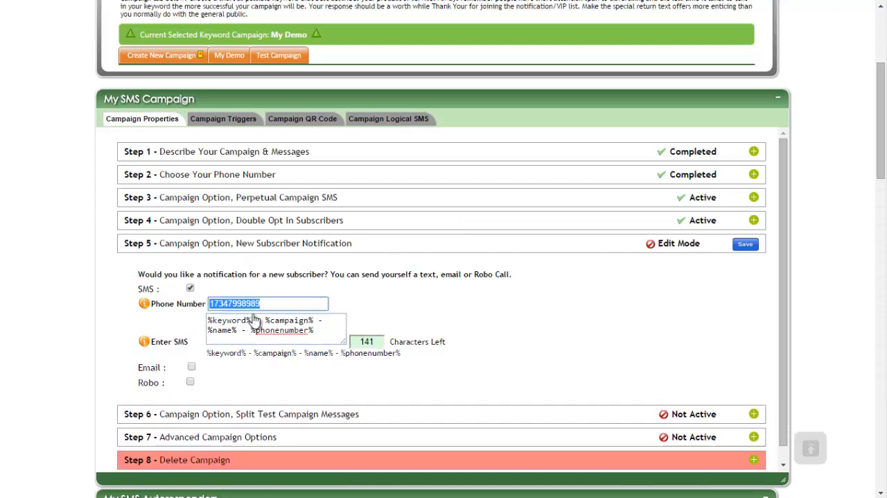
key(shift+Tab)
key(space)
key(Tab)
key(space)
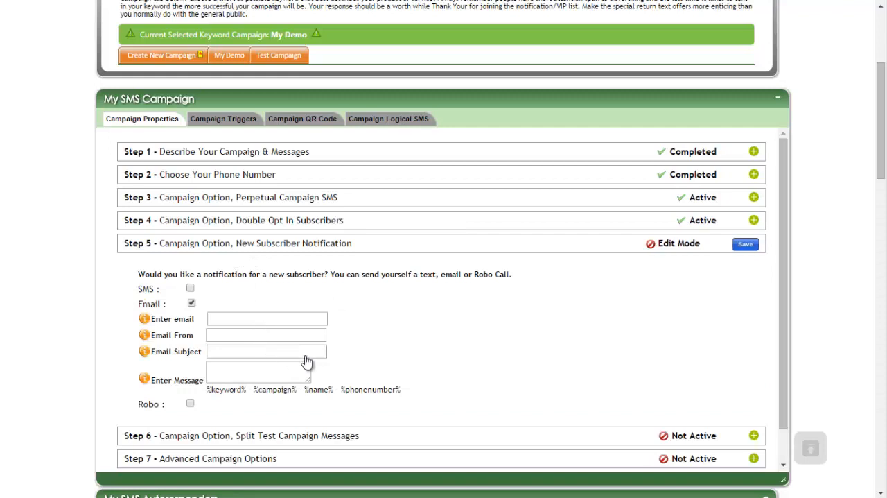
Step: Go through the email notification fields and copy the placeholders %keyword% - %campaign% - %name% - %phonenumber% into the email message
key(Tab)
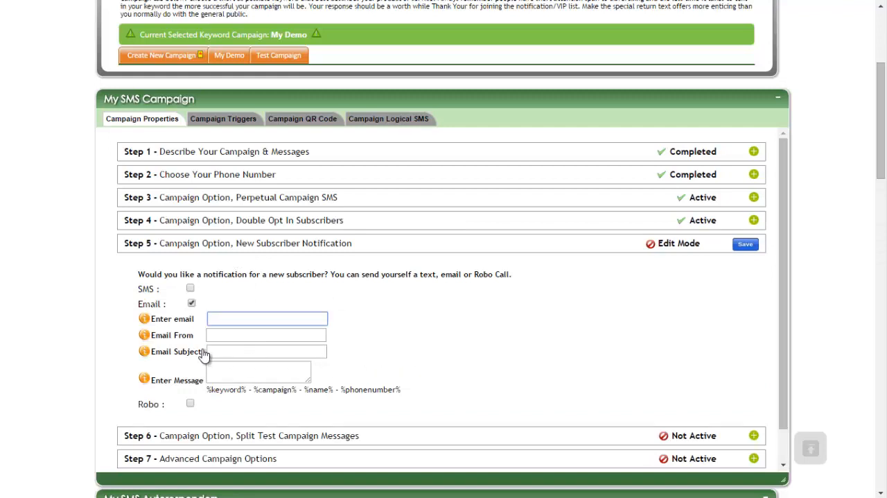
key(Tab)
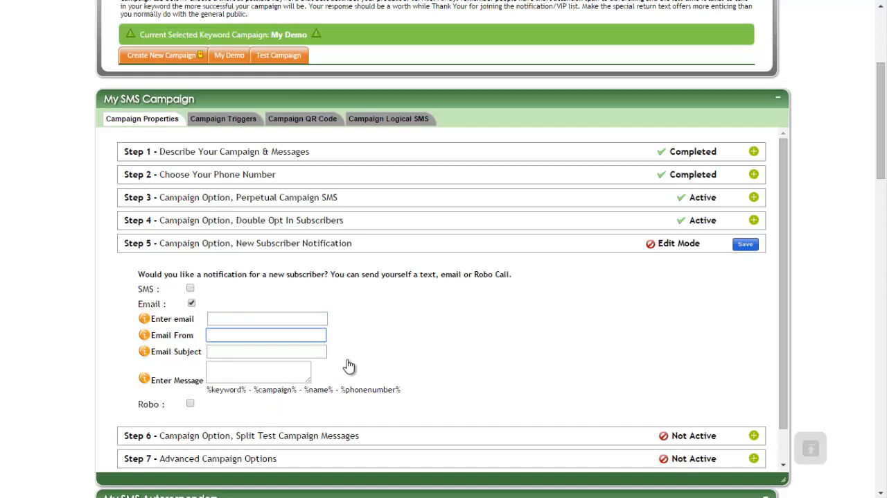
key(Tab)
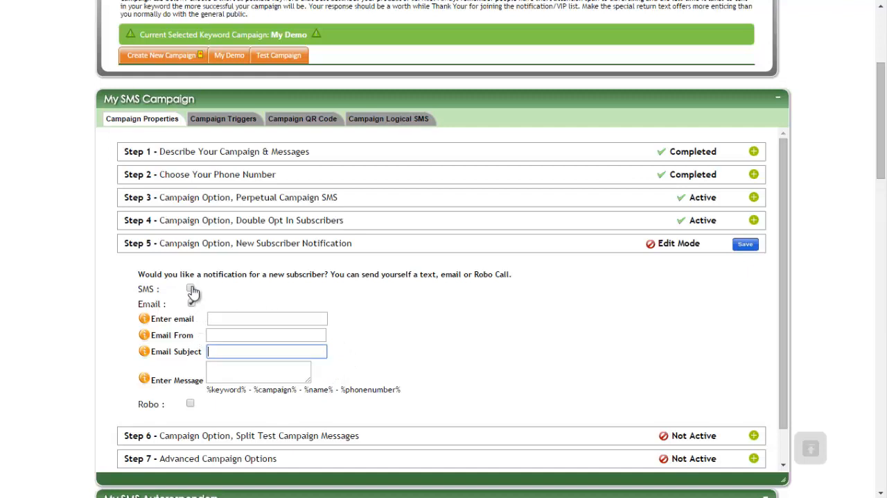
drag(192, 331, 193, 307)
right_click(230, 387)
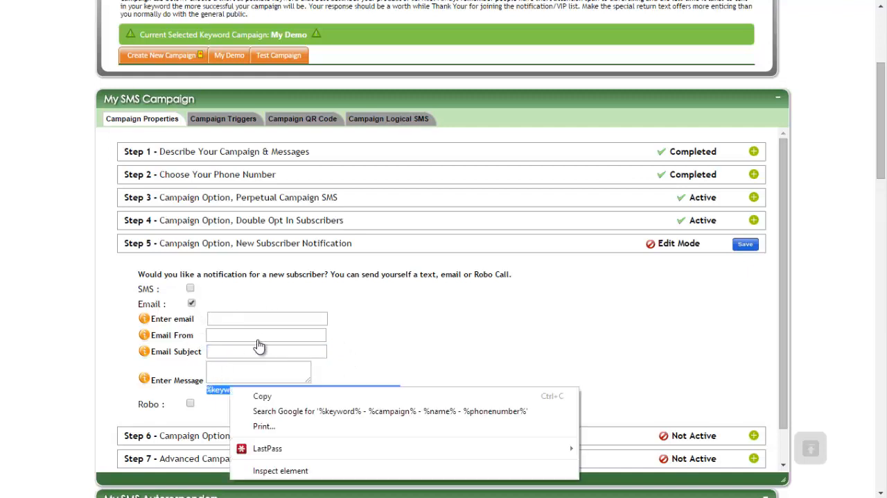
click(262, 396)
click(238, 369)
right_click(237, 369)
click(271, 444)
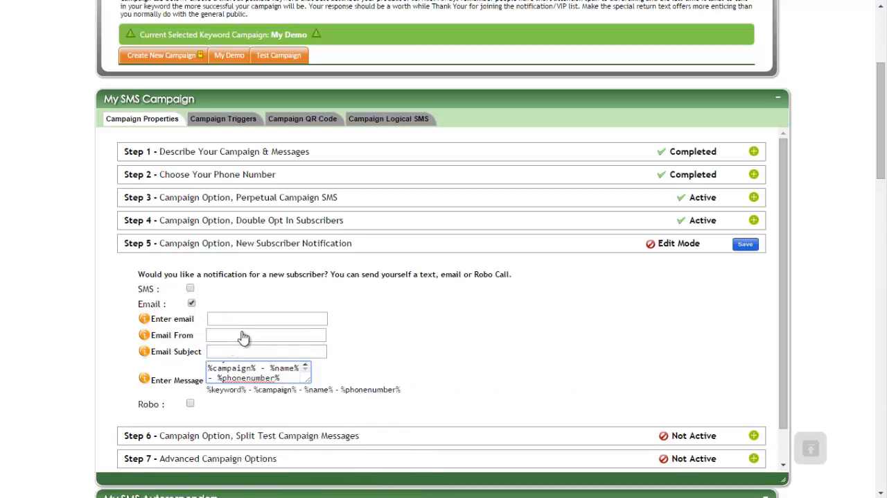
Step: Replace the Email notification with Robo and fill in the phone number for the robo call
click(193, 303)
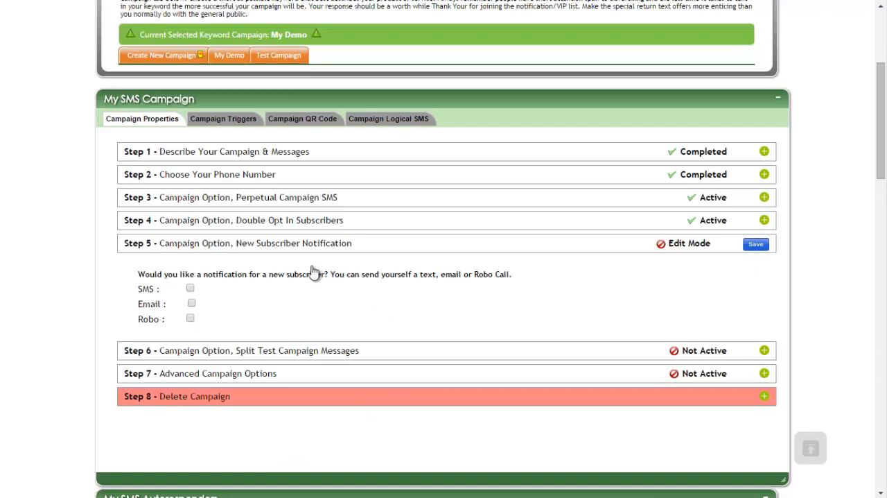
click(190, 318)
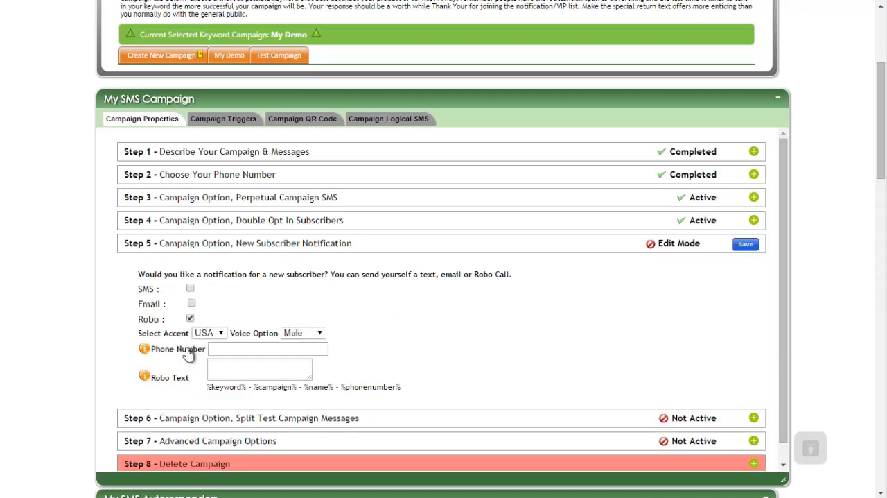
key(Tab)
key(Tab)
key(Tab)
key(Down)
key(Down)
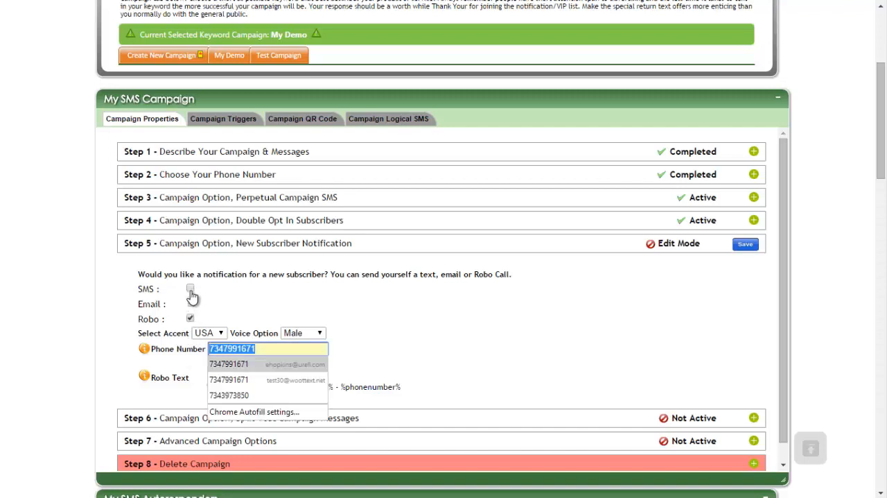
key(Tab)
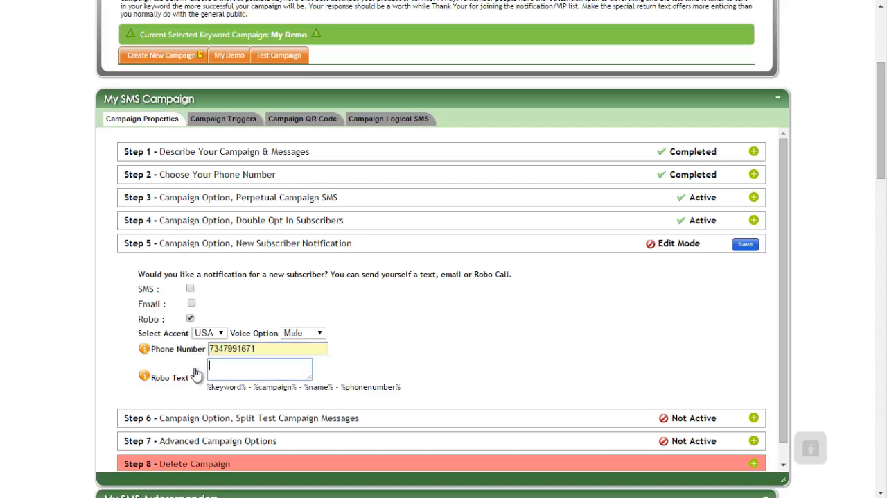
Step: Examine the placeholders available for the Robo Text, including %name% and %phonenumber%
drag(198, 314, 193, 291)
right_click(208, 293)
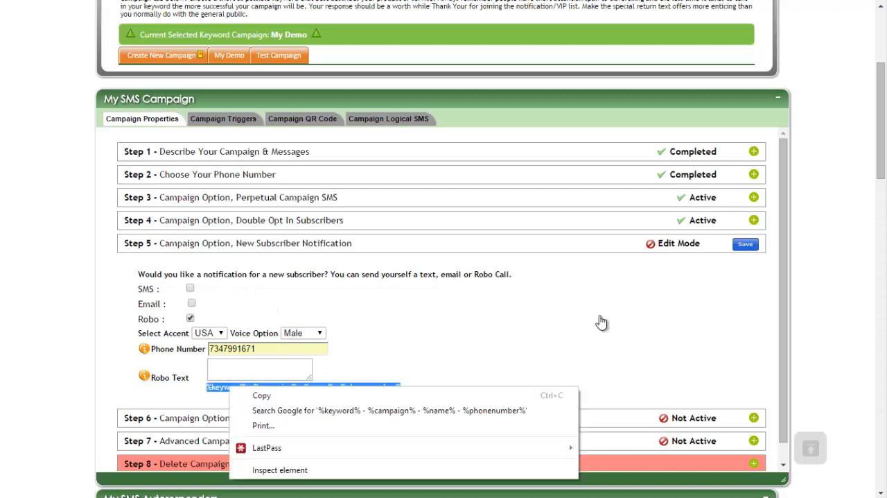
click(749, 253)
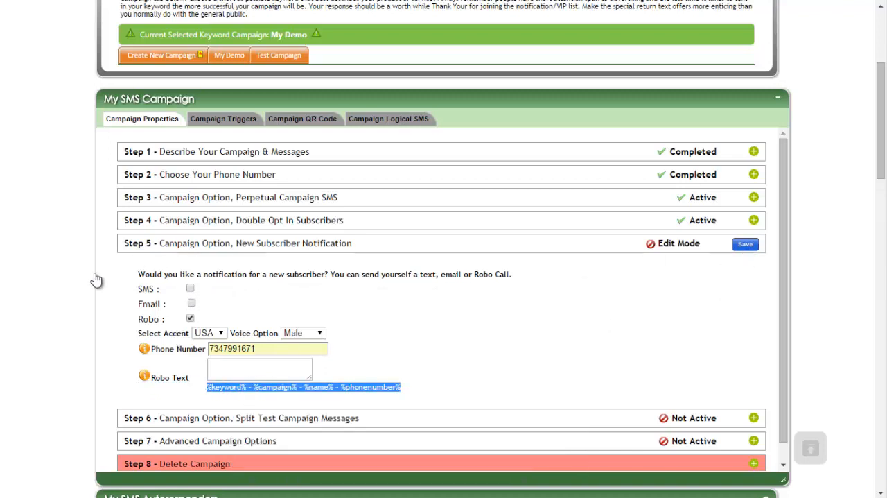
click(254, 294)
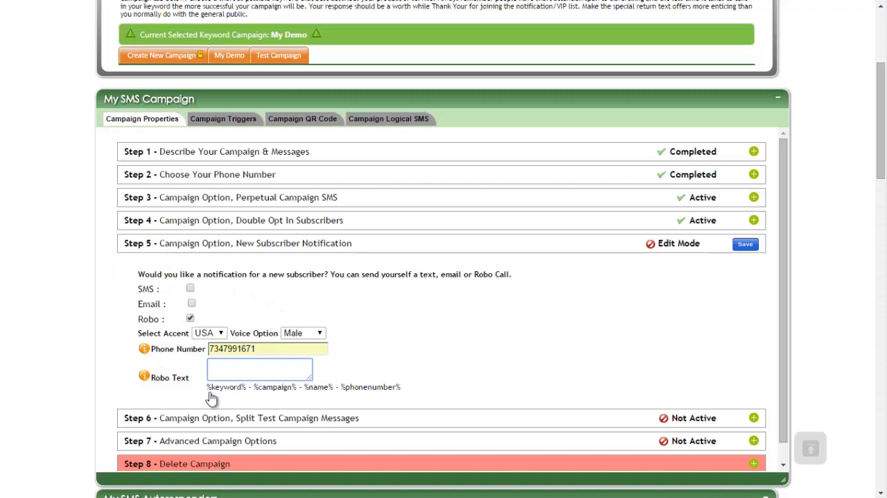
double_click(214, 309)
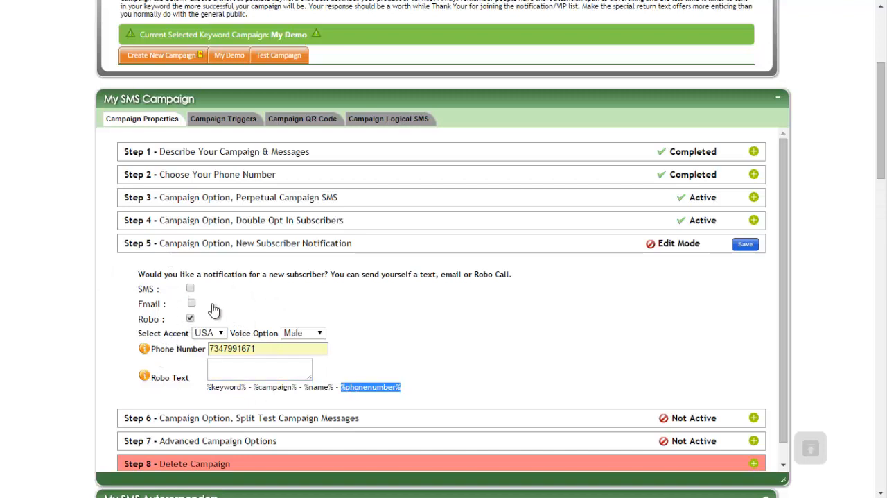
click(213, 306)
click(224, 354)
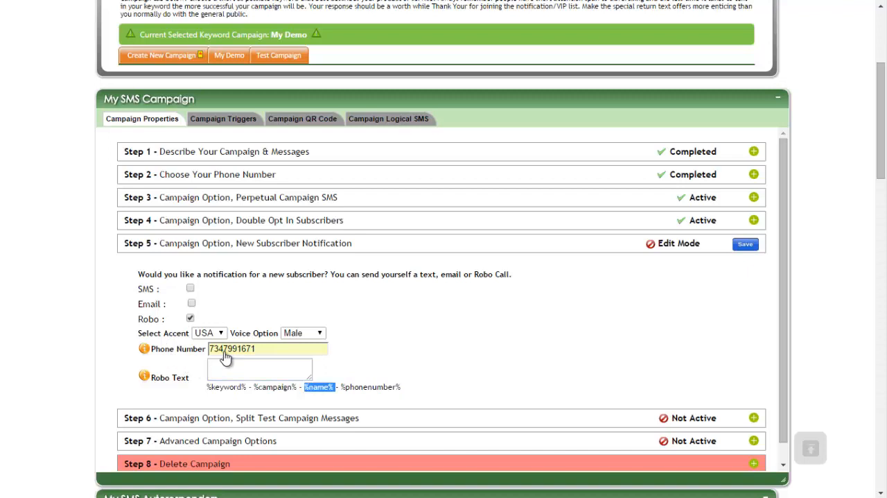
click(227, 367)
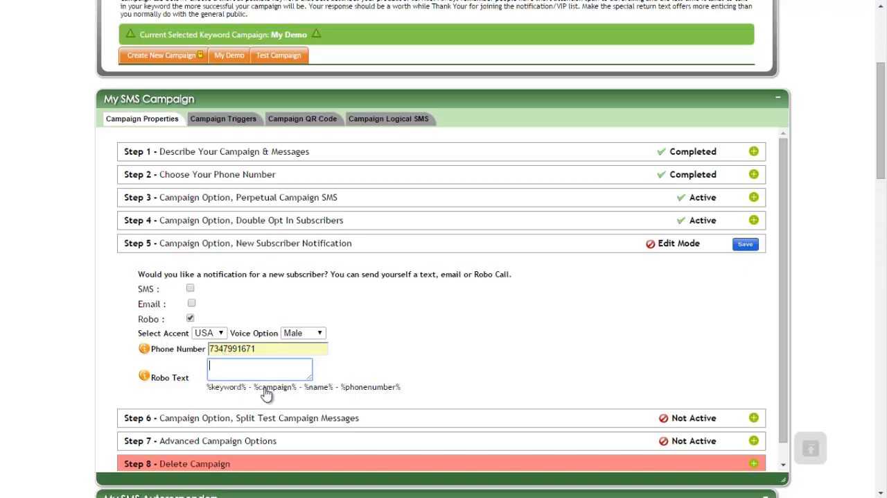
key(shift+Tab)
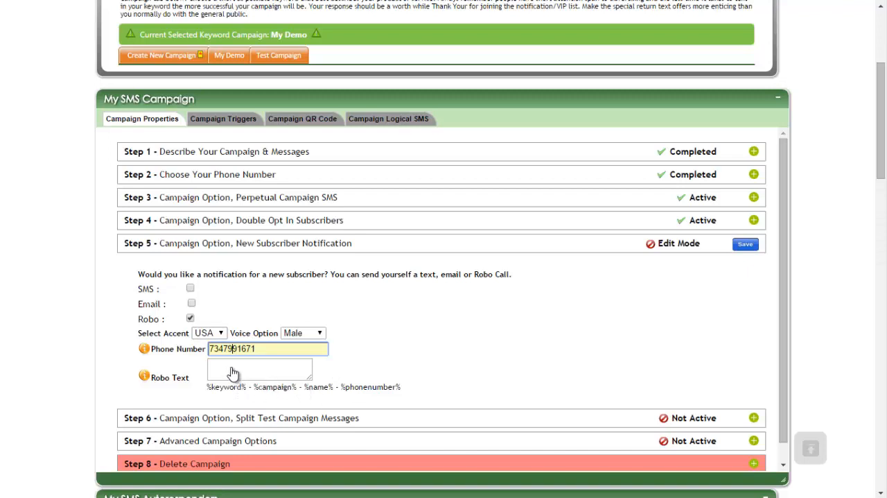
Step: Copy the name placeholder into the Robo Text of the new subscriber notification
drag(302, 387, 334, 387)
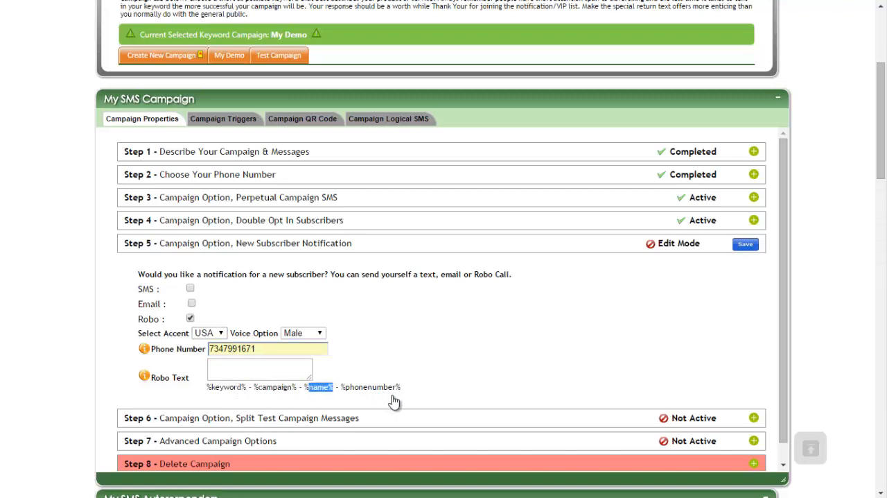
right_click(309, 387)
click(464, 394)
right_click(288, 369)
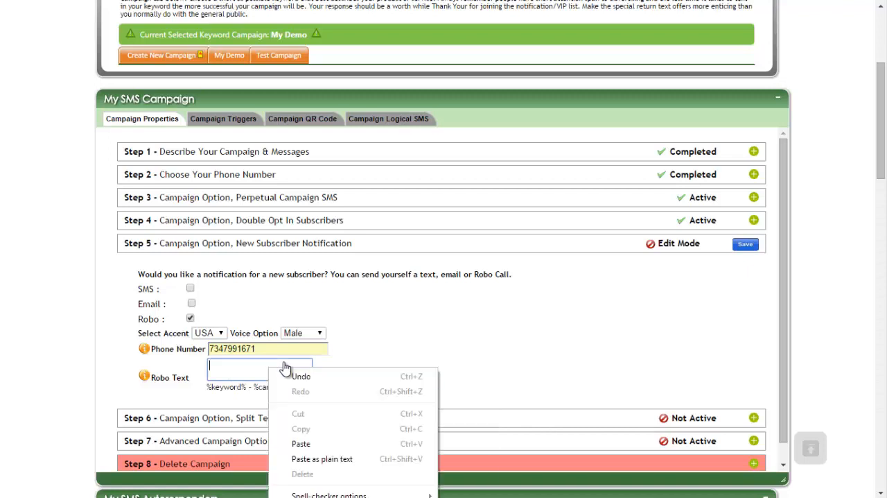
click(287, 384)
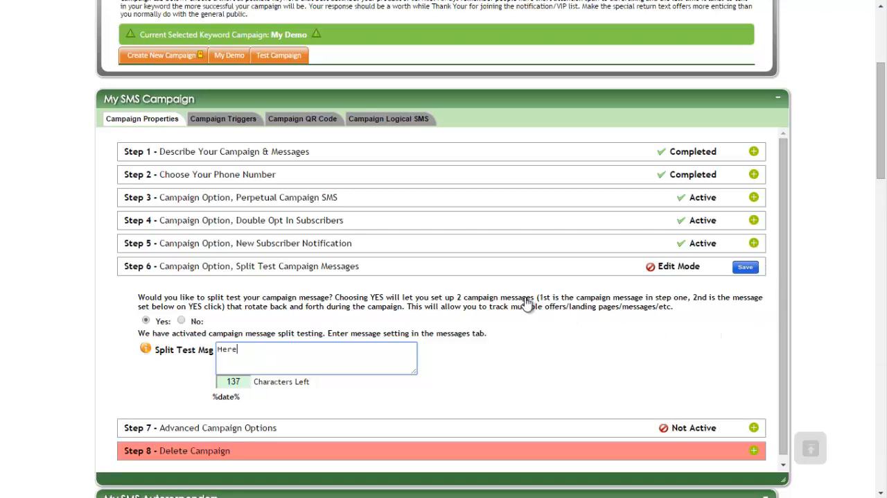
Step: Enter "Here is campaign msg 2" as the Split Test Msg in Step 6
text(ign msg 2)
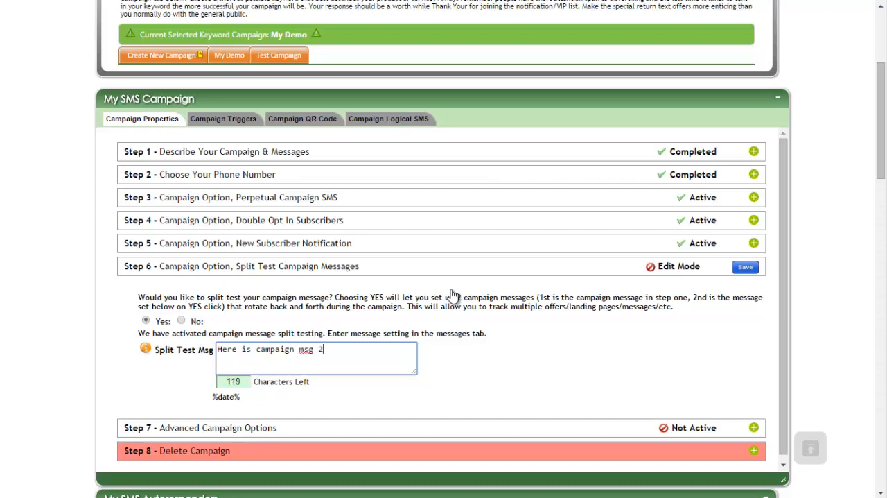
click(452, 295)
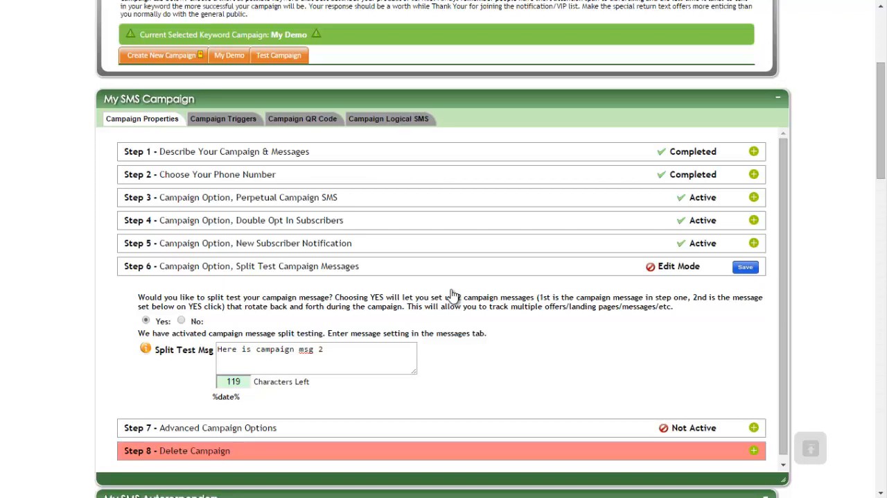
double_click(395, 291)
click(395, 291)
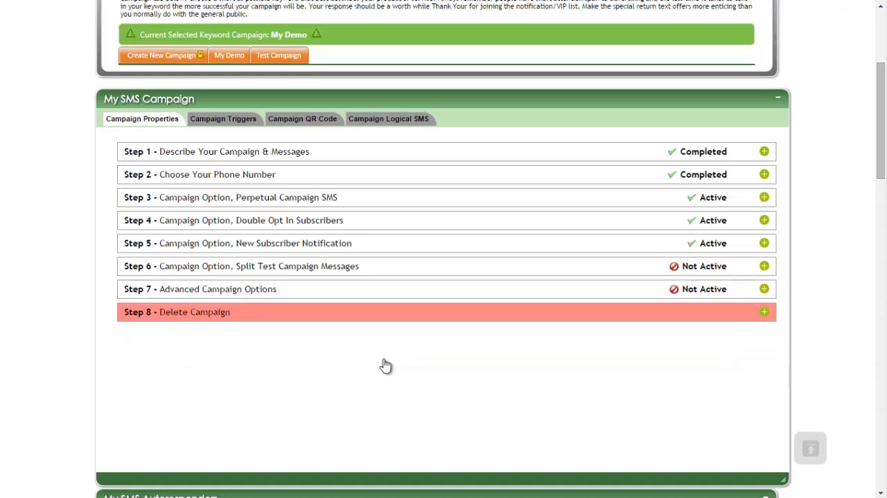
Step: Activate the auto responder option in Step 7, Advanced Campaign Options, by answering Yes
click(433, 289)
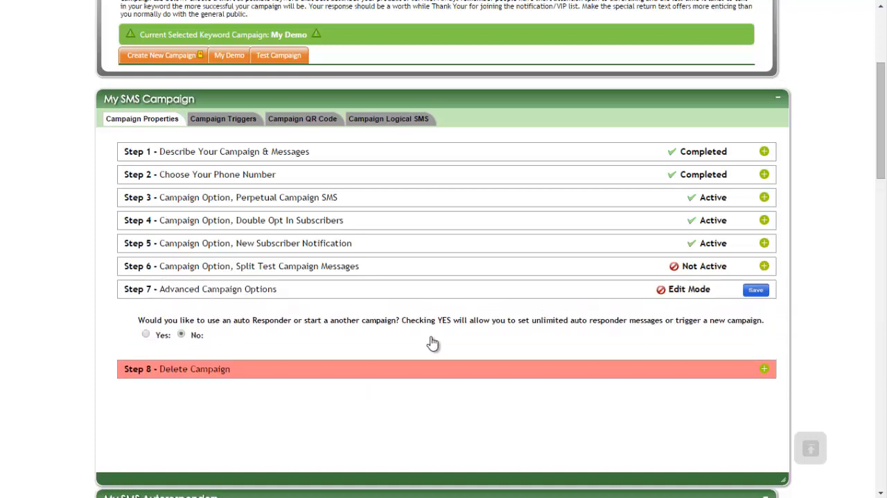
scroll(443, 331, up, 3)
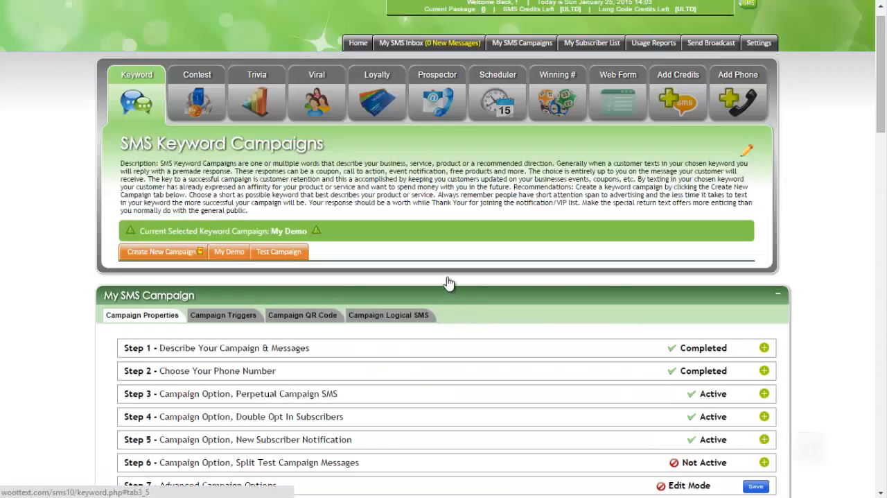
scroll(444, 284, down, 3)
scroll(443, 284, up, 3)
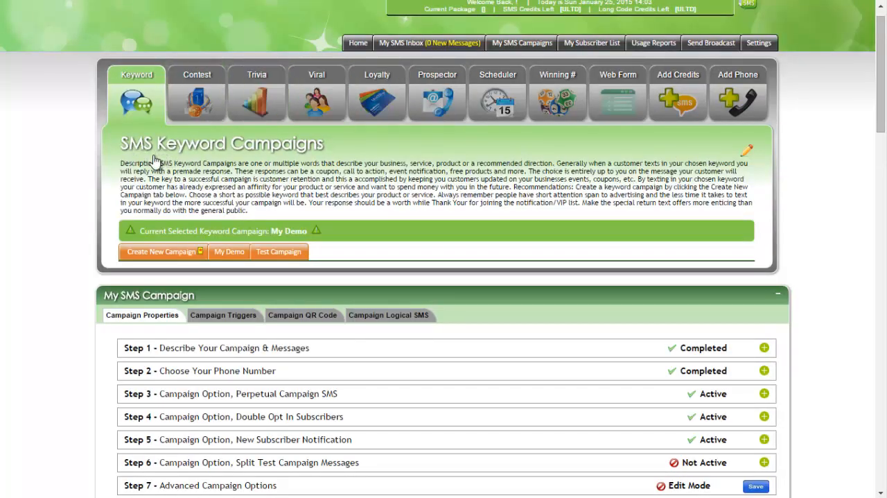
scroll(374, 298, down, 3)
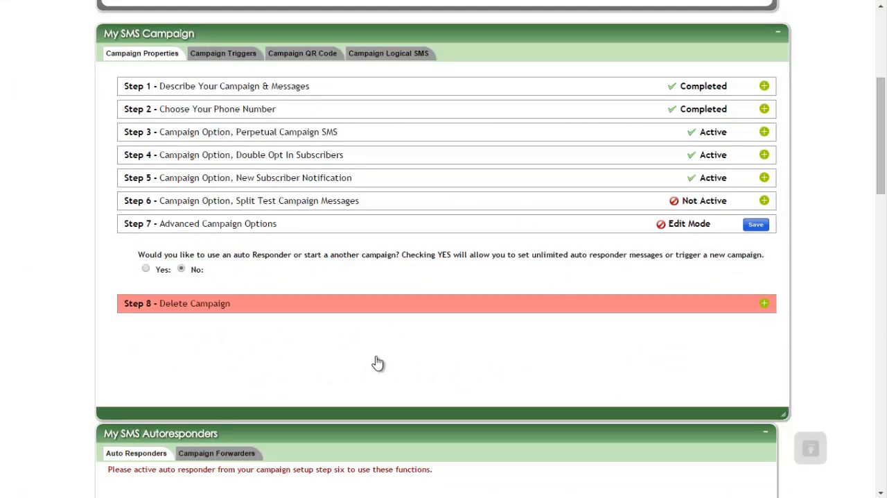
drag(154, 255, 352, 255)
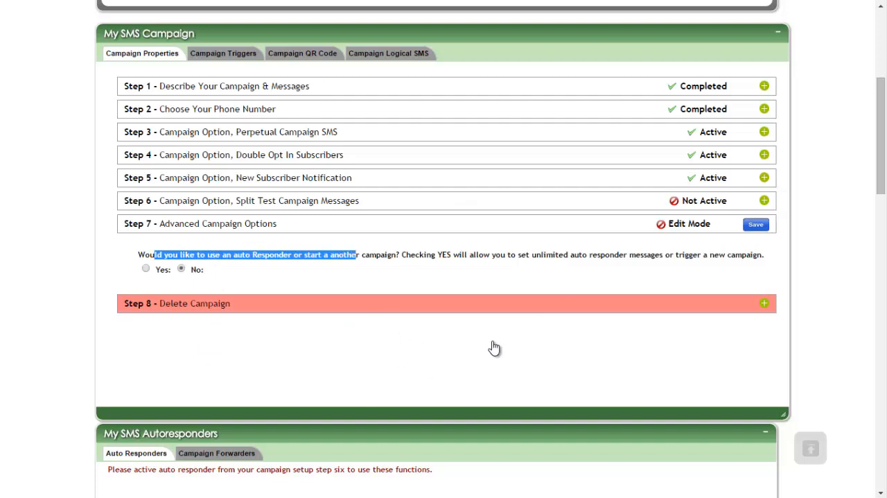
click(202, 334)
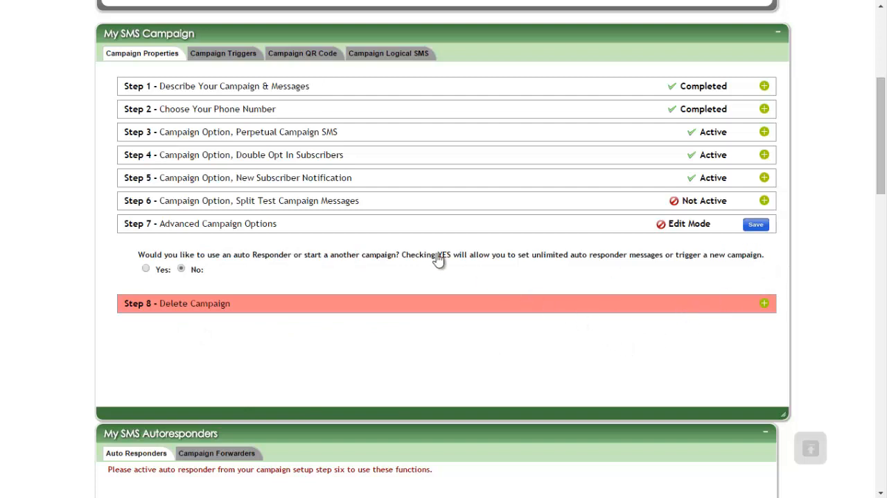
click(145, 268)
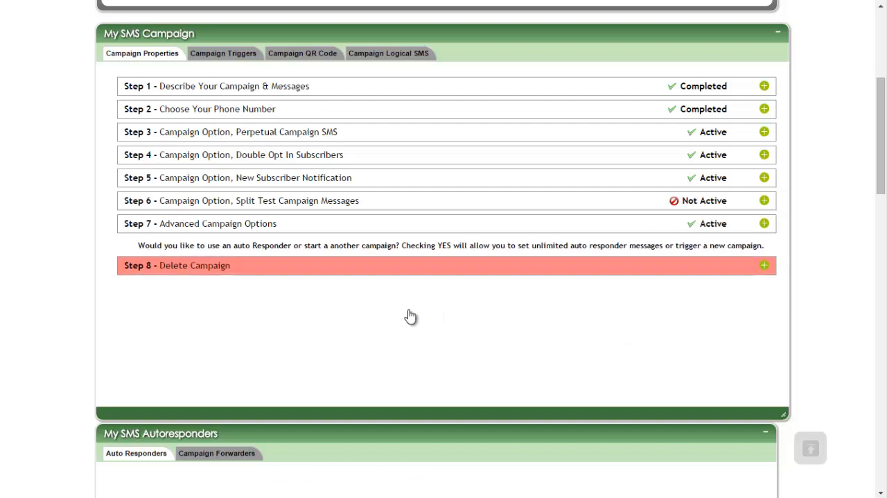
Step: Title the new autoresponder "Autorespond after 6 days"
scroll(283, 331, down, 4)
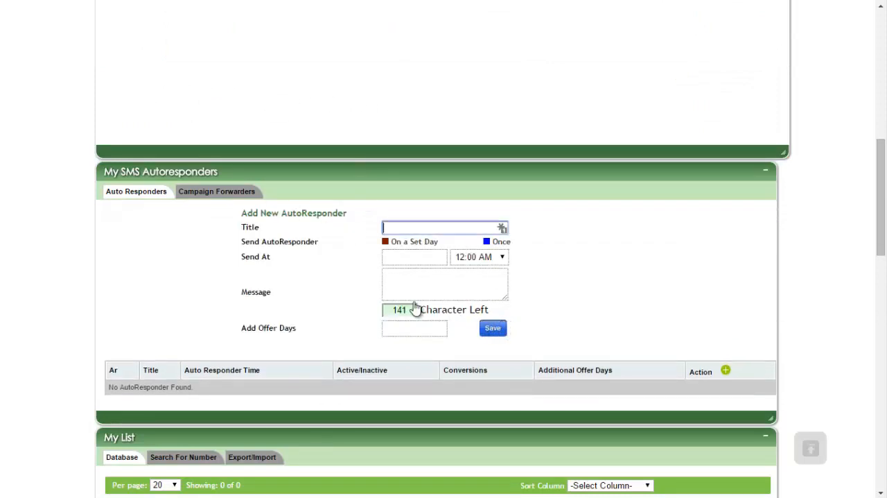
text(torespond after 6 days)
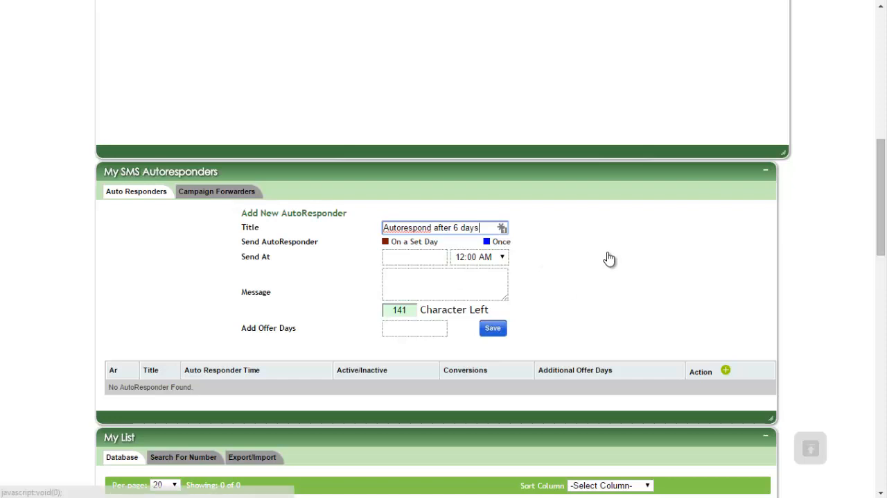
Step: Schedule the autoresponder on a set day, sent every Wednesday at 11:45 PM
click(386, 242)
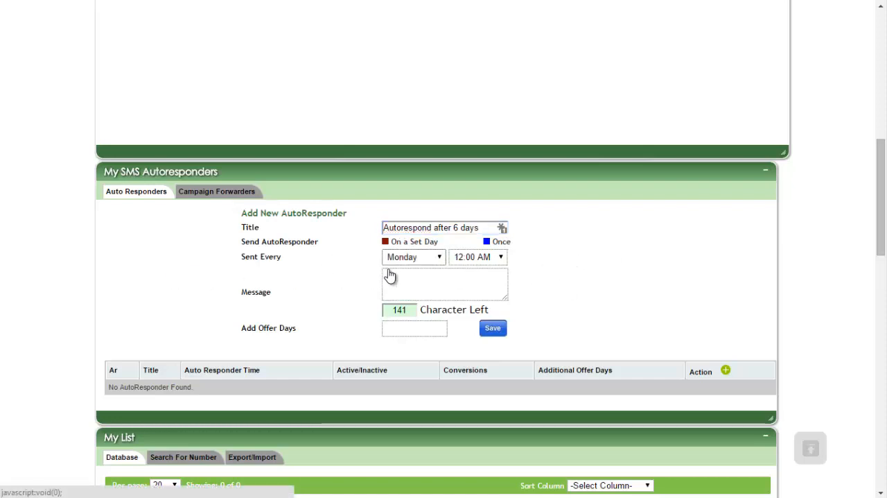
click(413, 256)
key(Down)
key(Down)
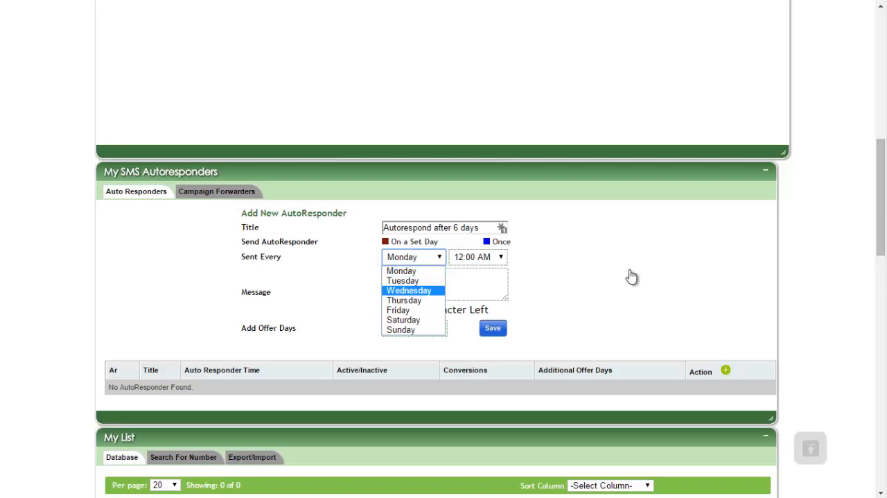
click(408, 291)
click(478, 257)
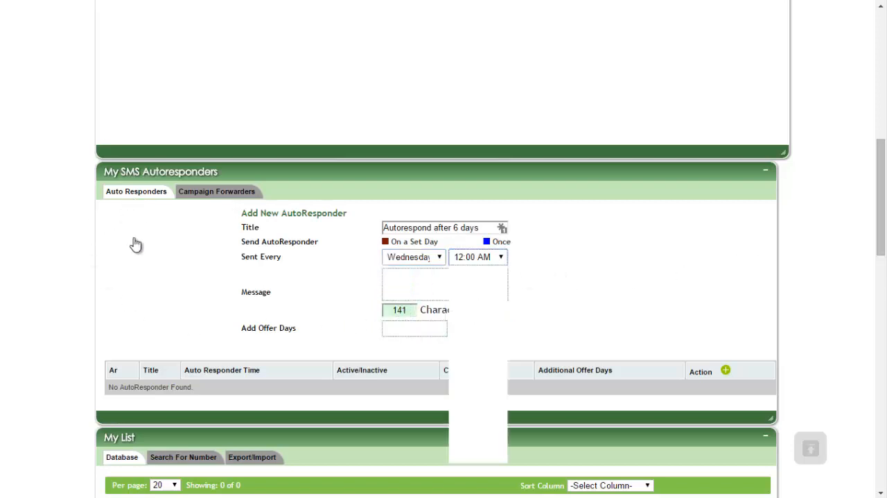
scroll(472, 402, down, 10)
key(Down)
key(Down)
key(Down)
key(Down)
key(Down)
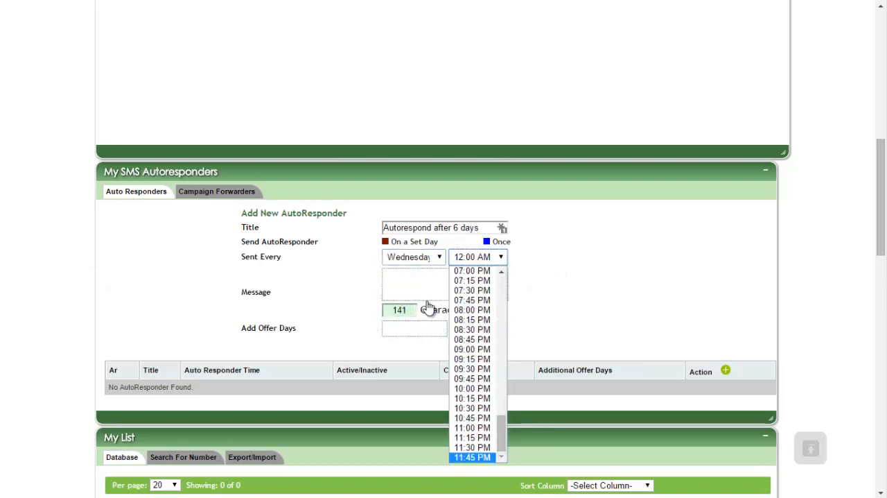
click(428, 307)
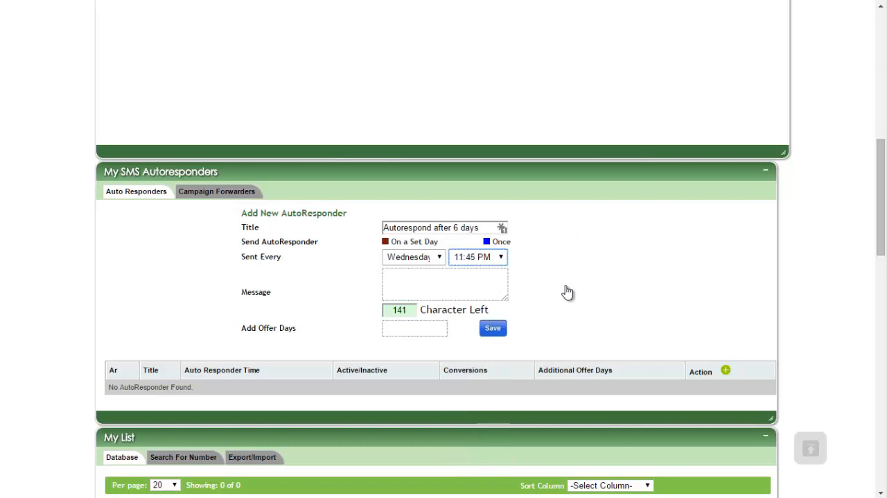
Step: Schedule the autoresponder to be sent once, after 6 days at 09:30 PM
click(425, 228)
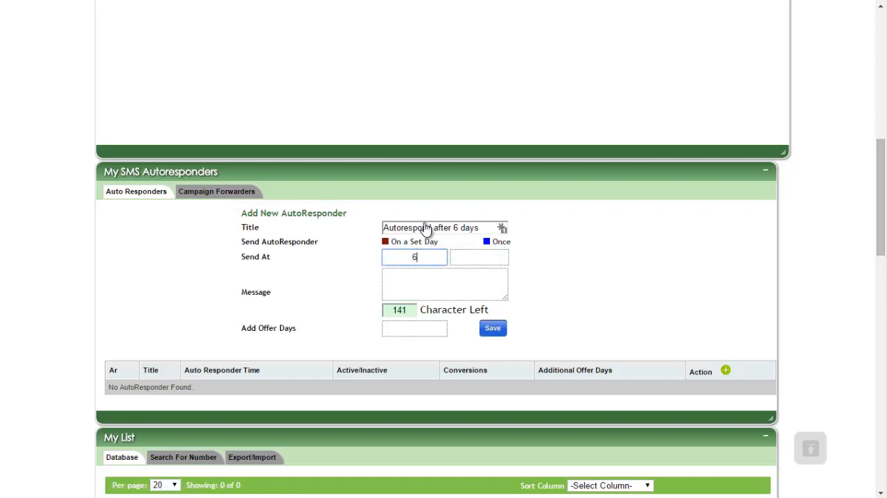
click(479, 257)
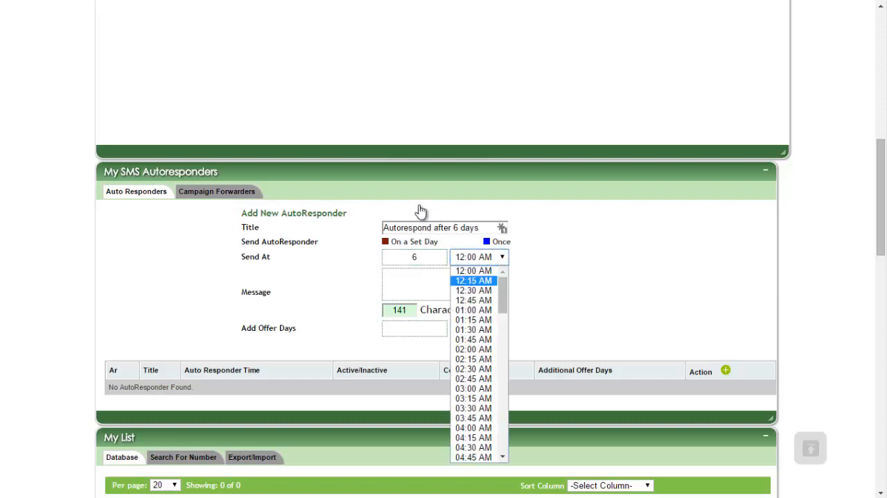
scroll(474, 388, down, 9)
scroll(475, 378, down, 2)
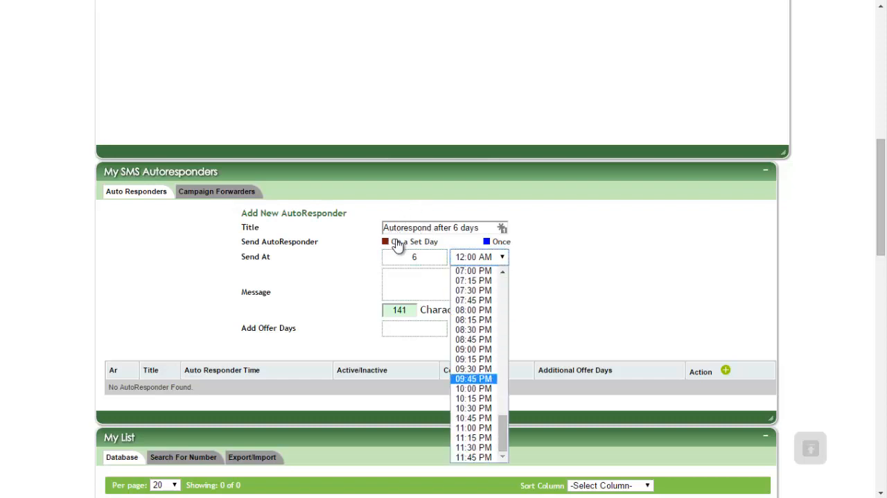
click(474, 369)
key(Tab)
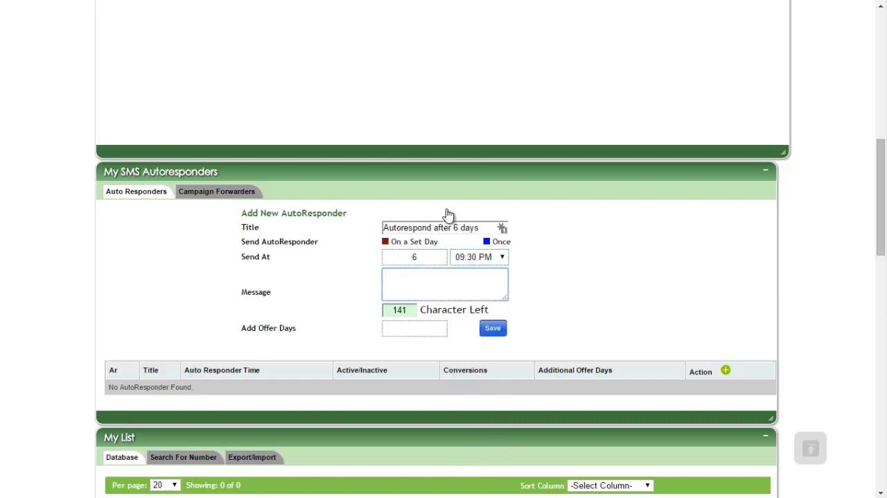
Step: Write the autoresponder message "Come back for free dinner %date%"
text(Come back for free din)
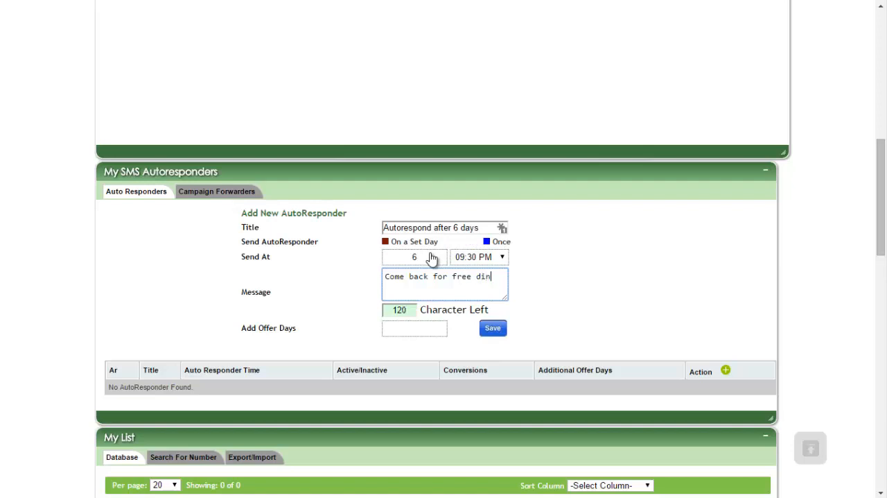
text(ner)
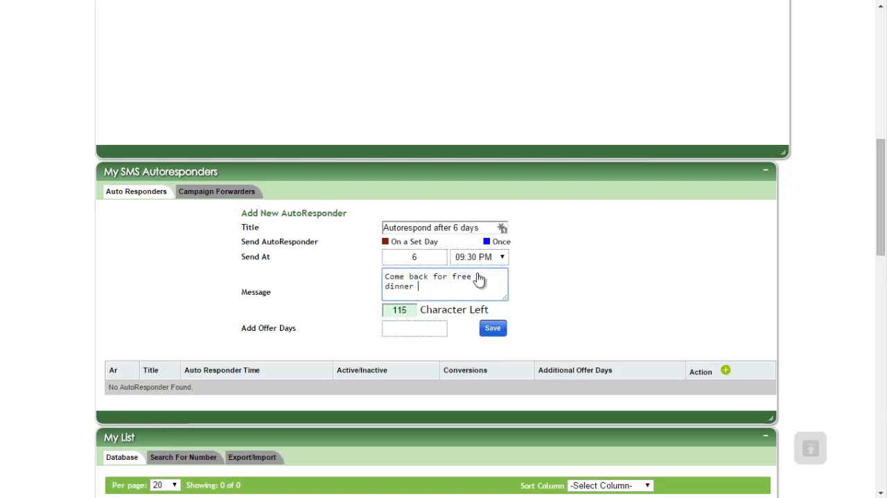
text( %)
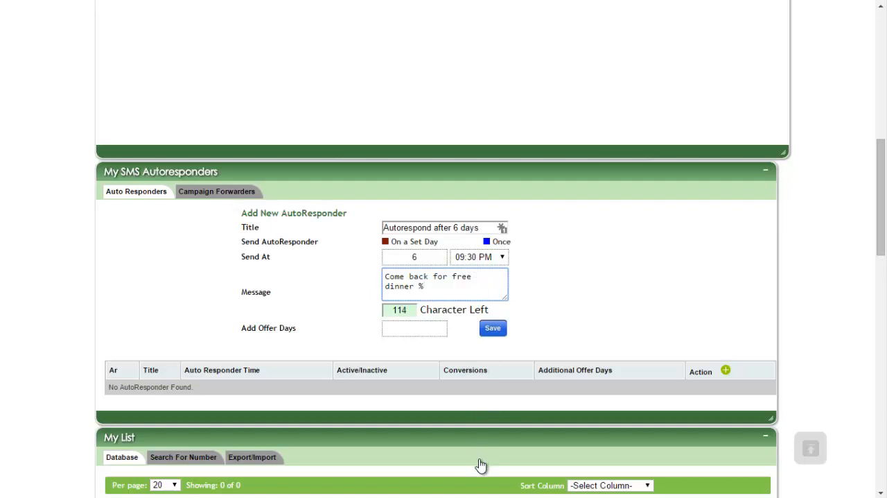
text(date%)
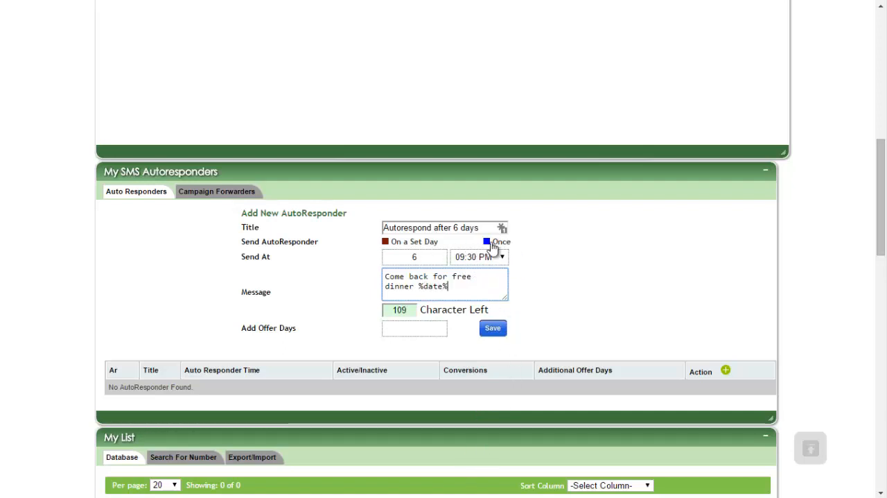
Step: Set the additional offer days to 5 and save the new autoresponder
key(Tab)
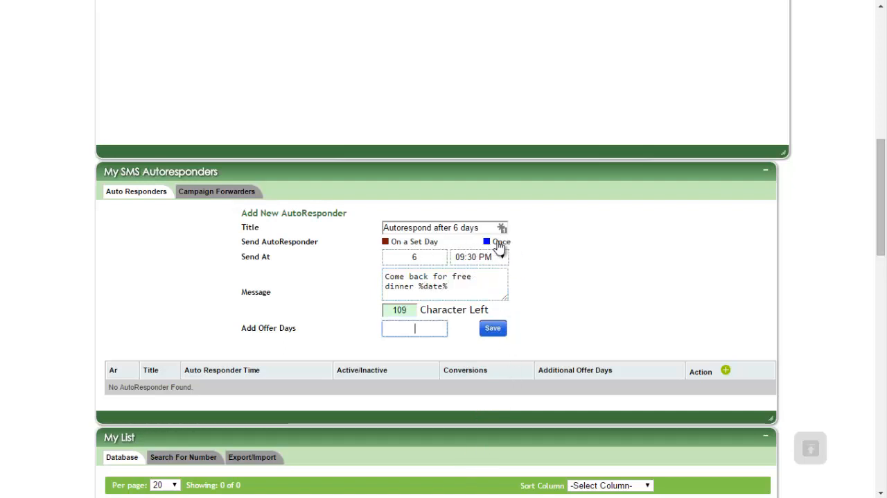
text(5)
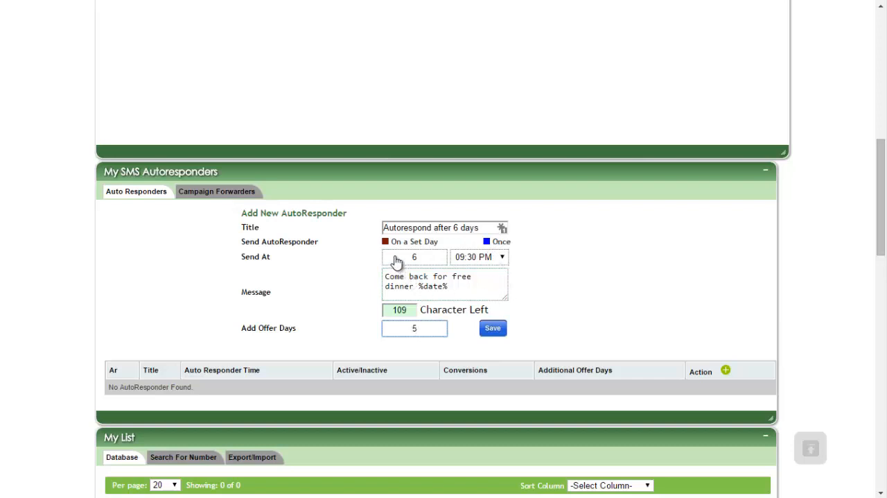
click(487, 389)
drag(449, 286, 438, 286)
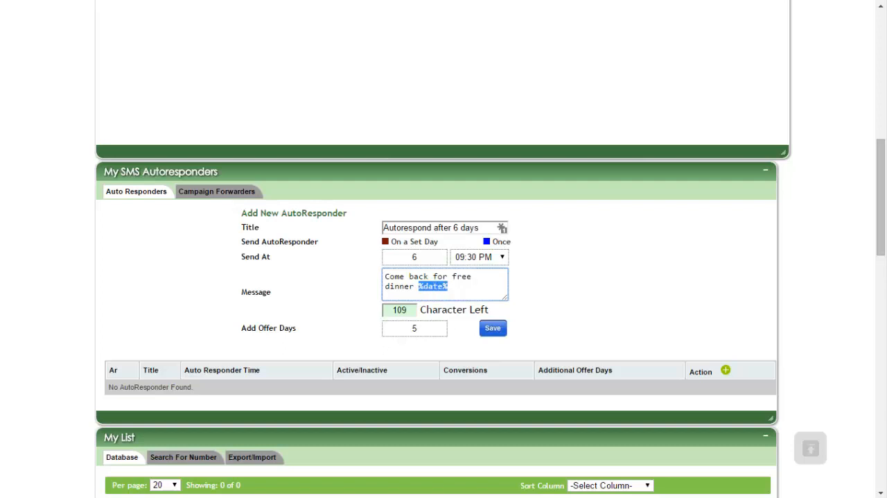
click(492, 328)
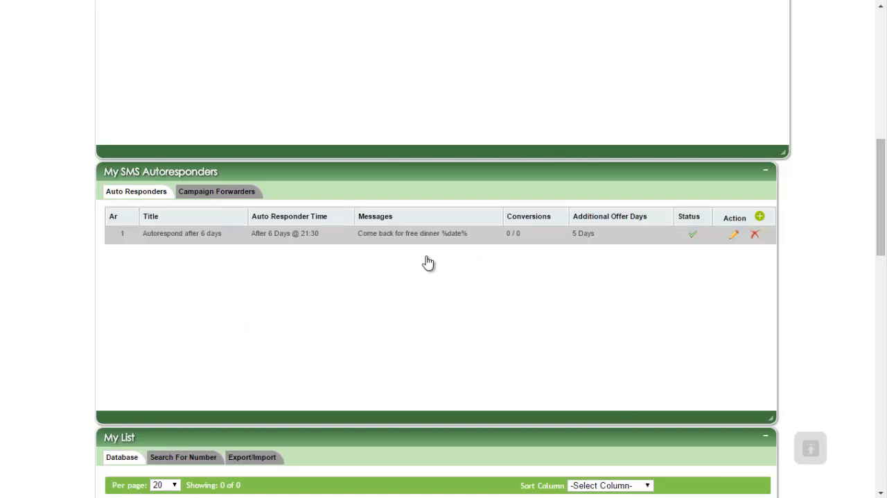
Step: Enable triggering another campaign in the Campaign Forwarders and send the user to campaign ddd
scroll(428, 262, up, 2)
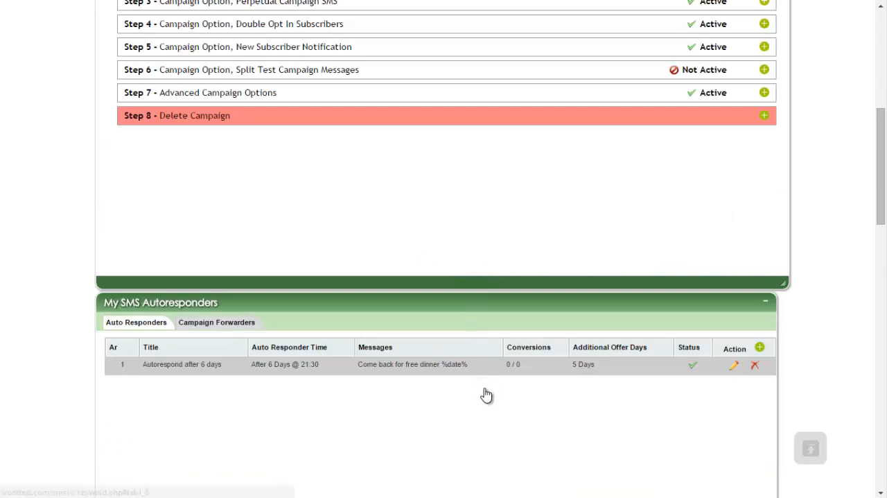
click(217, 322)
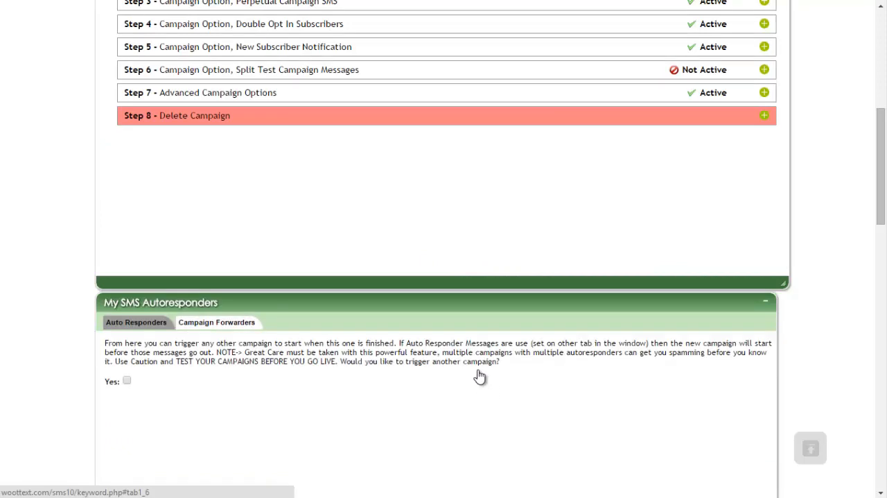
scroll(479, 376, down, 1)
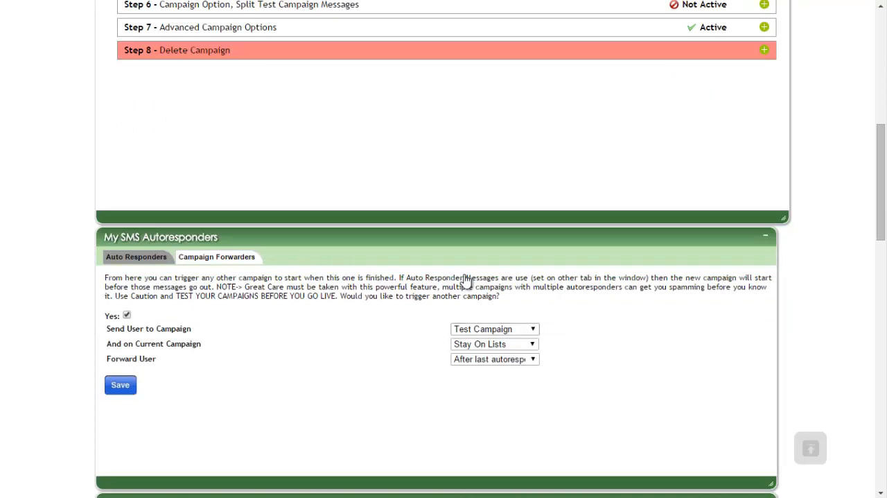
click(495, 329)
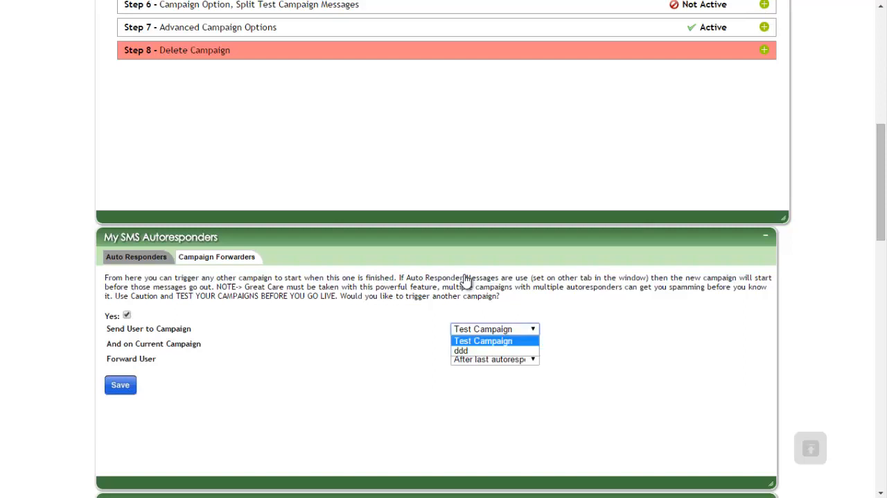
click(427, 302)
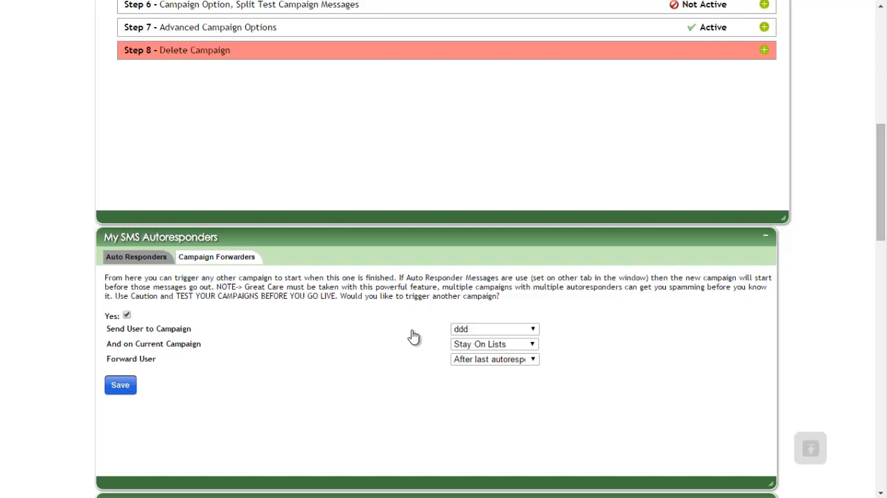
Step: Examine the forwarder's list options for the current campaign, keeping Stay On Lists
drag(123, 344, 202, 344)
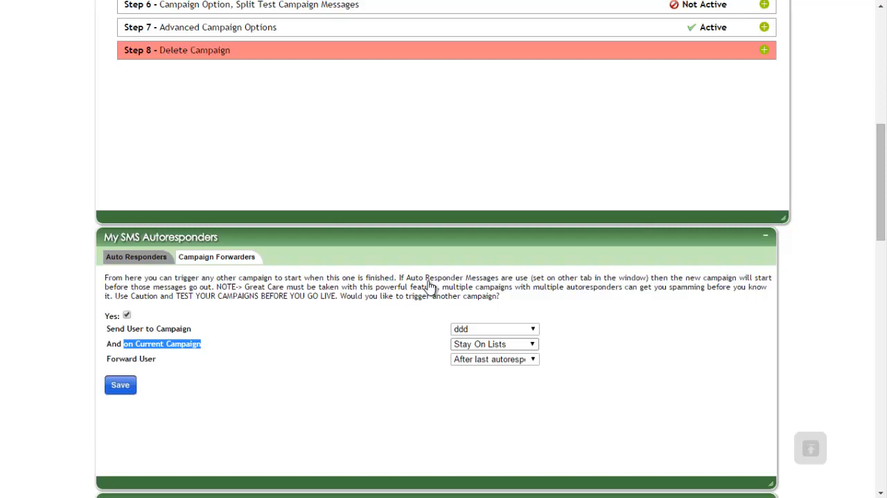
click(532, 345)
click(563, 357)
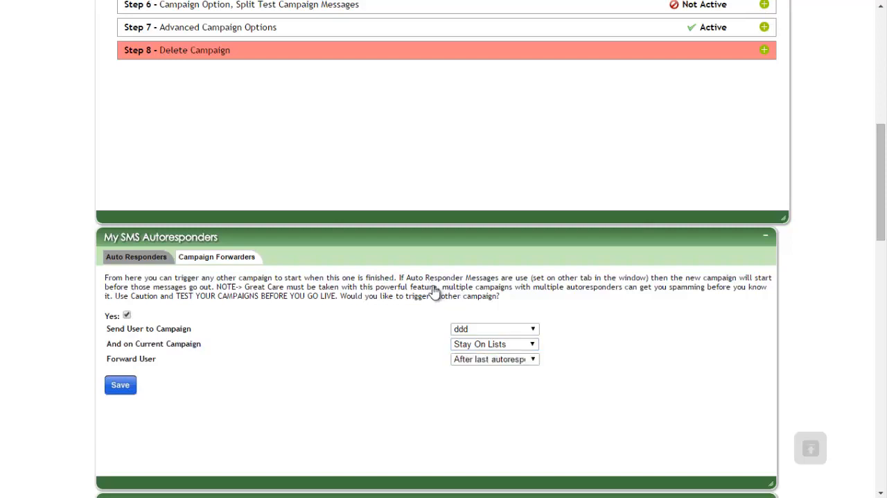
click(512, 343)
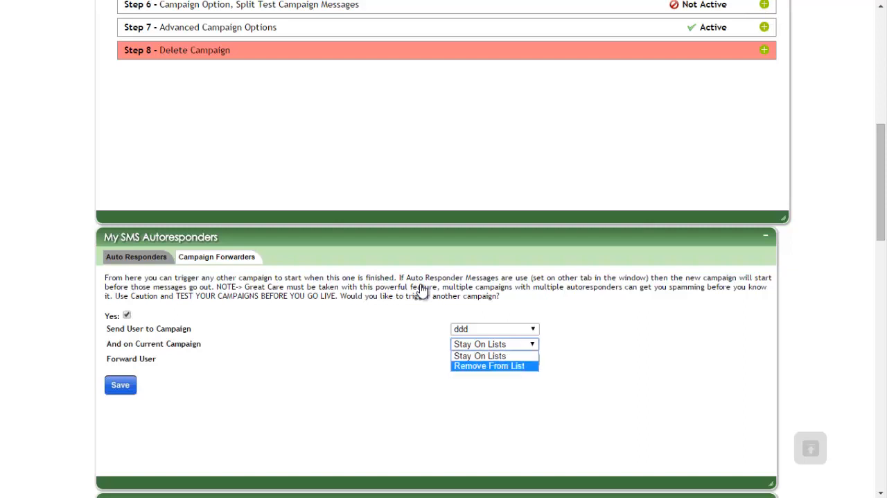
click(449, 292)
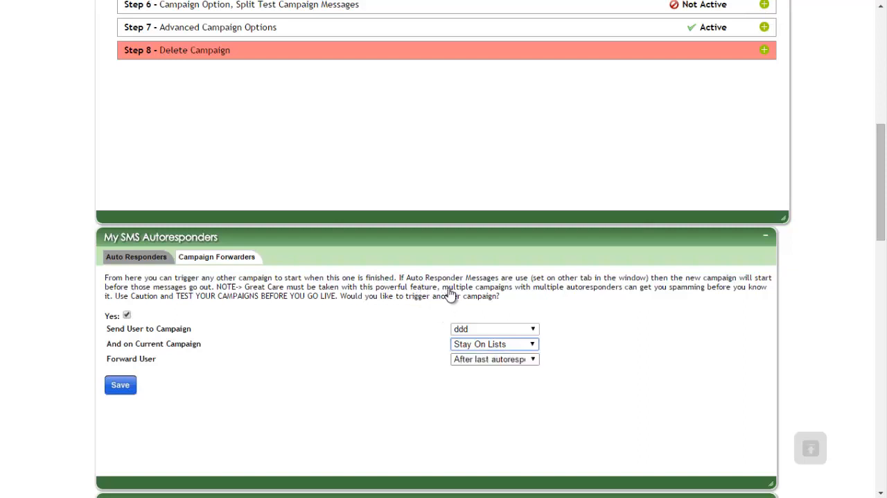
Step: Examine the forwarder's Forward User timing options alongside the campaign's autoresponder list
click(455, 291)
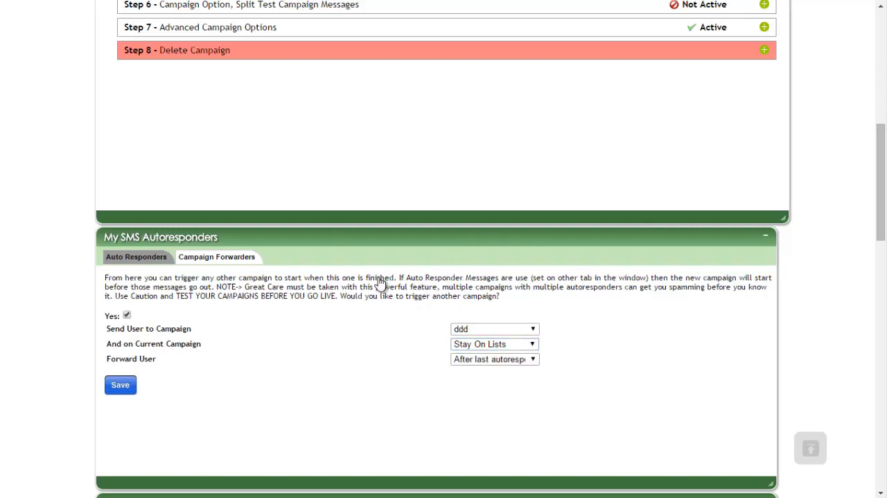
drag(546, 350, 501, 333)
click(501, 333)
click(495, 359)
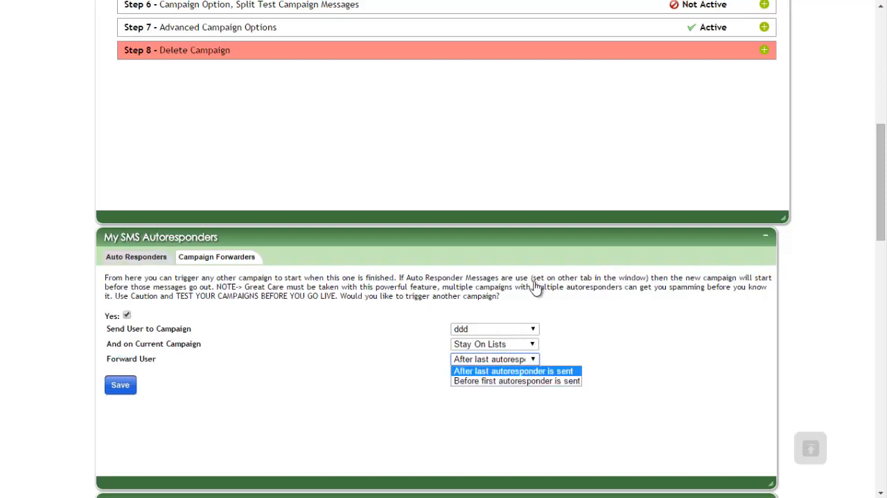
click(137, 257)
click(216, 256)
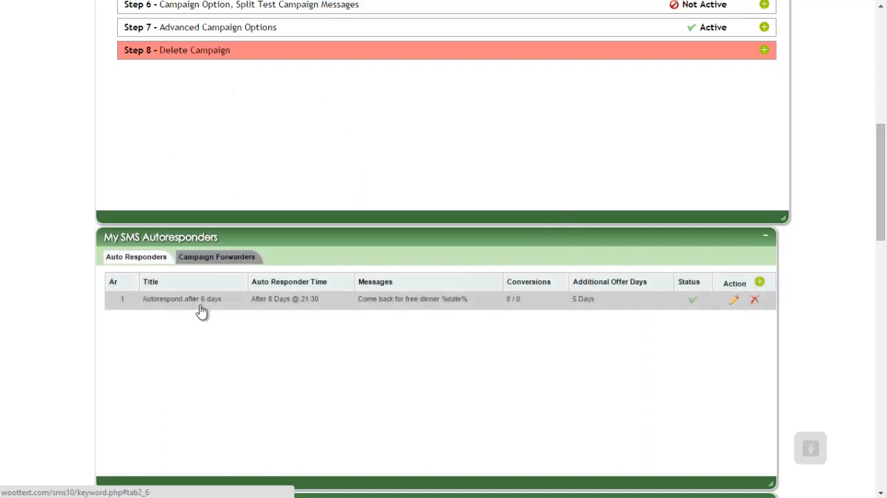
click(216, 257)
click(495, 359)
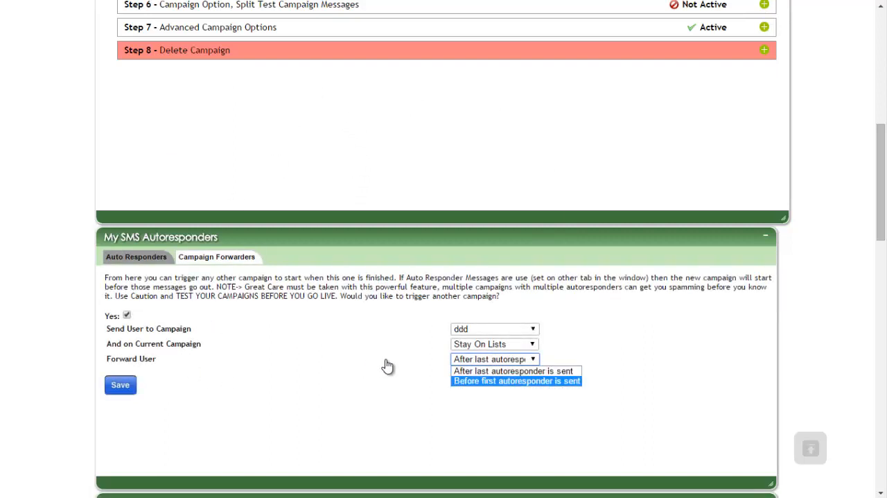
Step: Save the campaign forwarder with users forwarded after the last autoresponder is sent
click(126, 318)
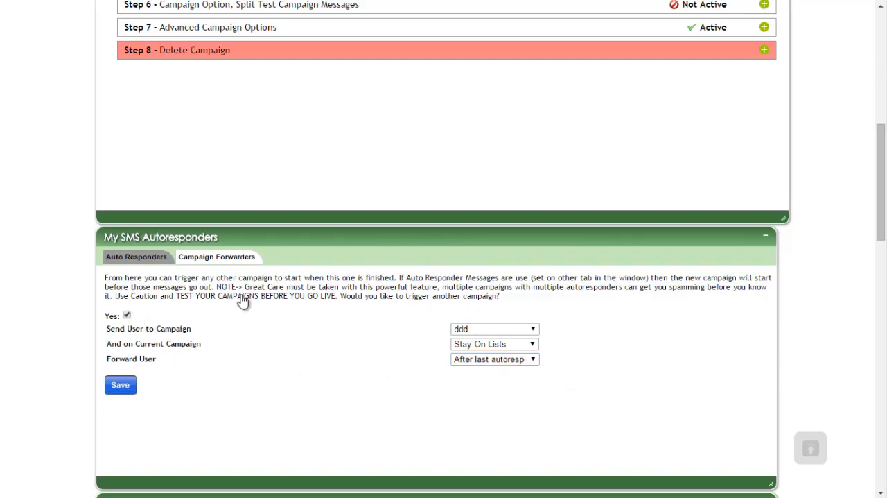
click(137, 257)
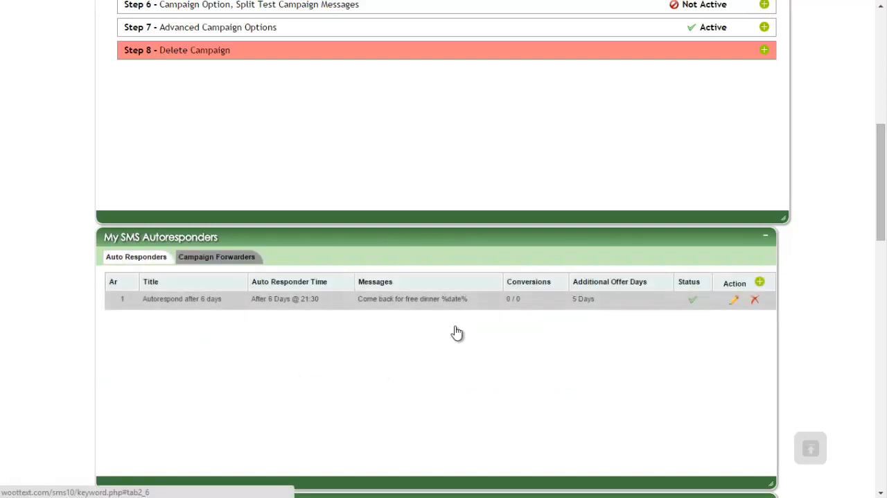
click(213, 257)
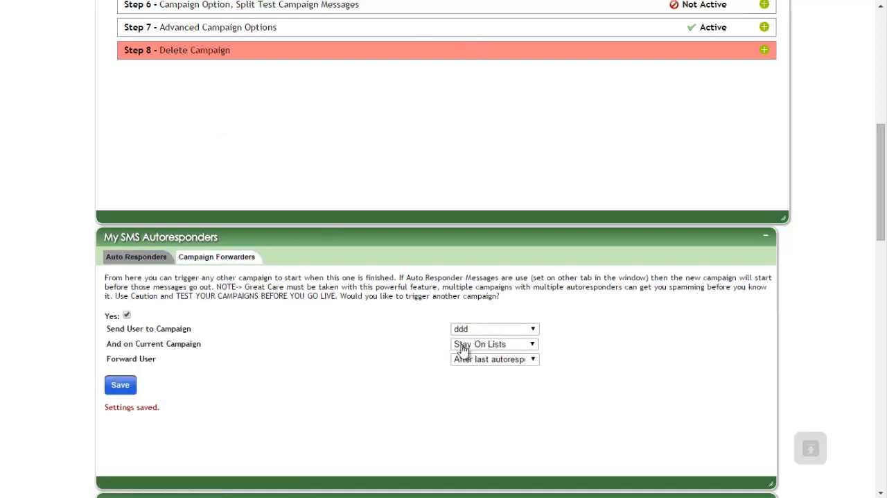
Step: Review the campaign's autoresponder list and the status of its setup steps
scroll(416, 296, up, 4)
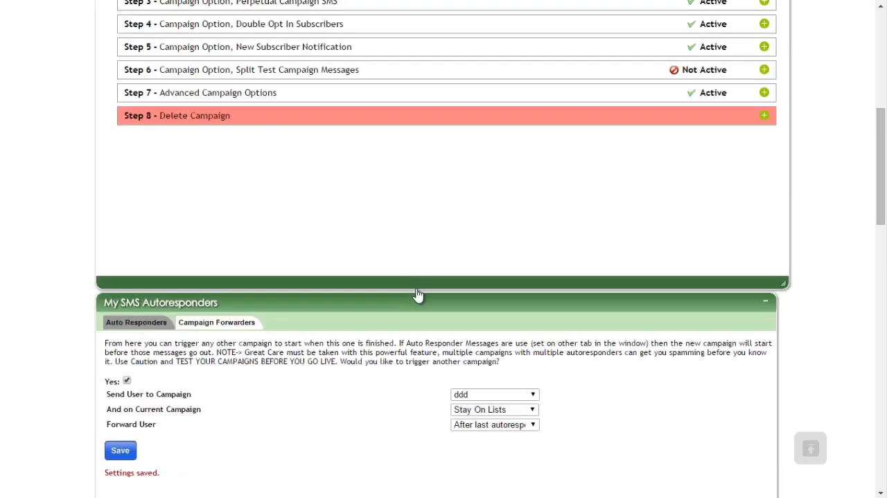
scroll(702, 197, down, 5)
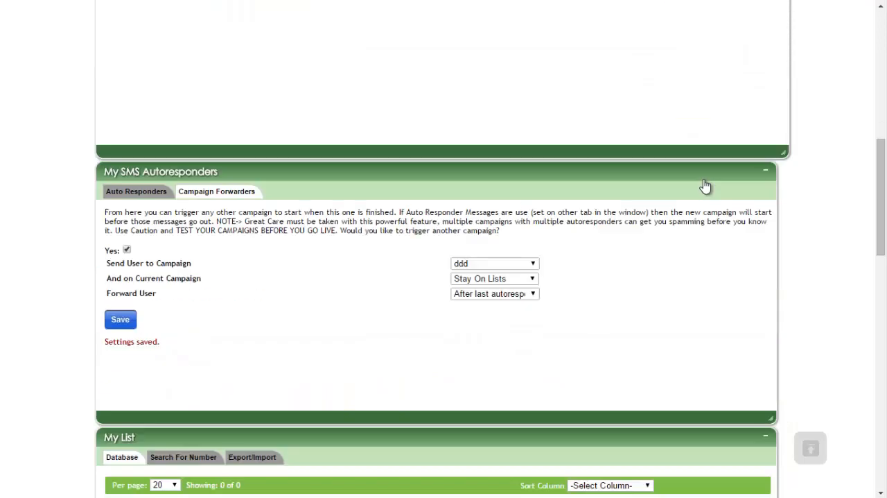
click(136, 191)
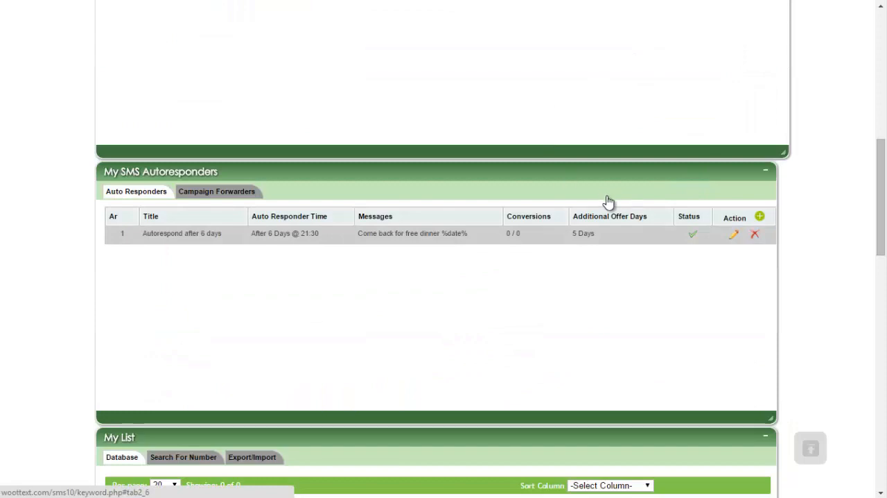
scroll(618, 251, up, 10)
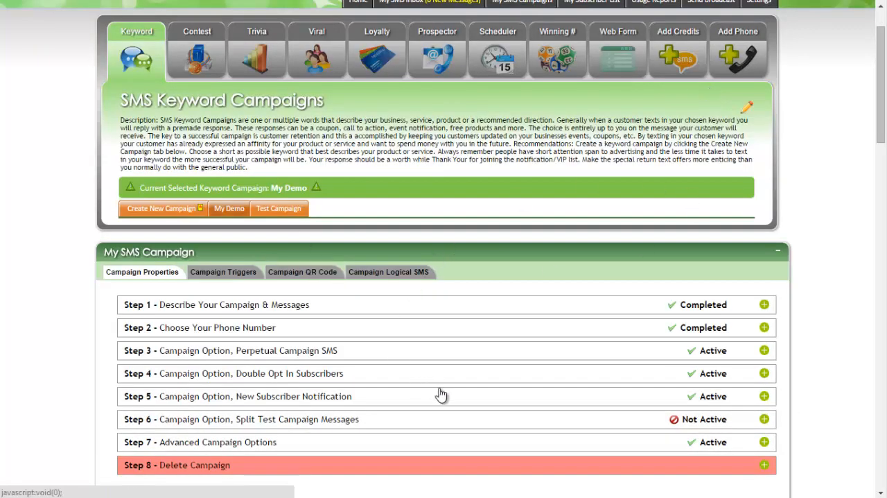
click(129, 348)
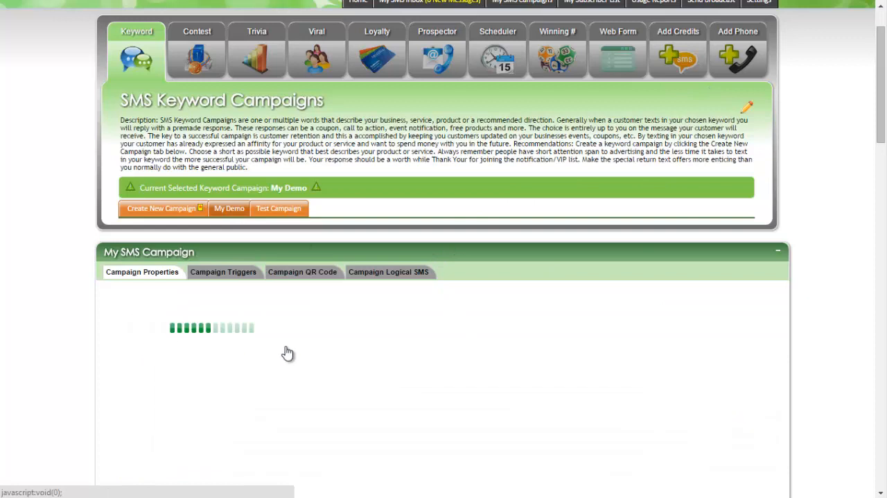
click(491, 353)
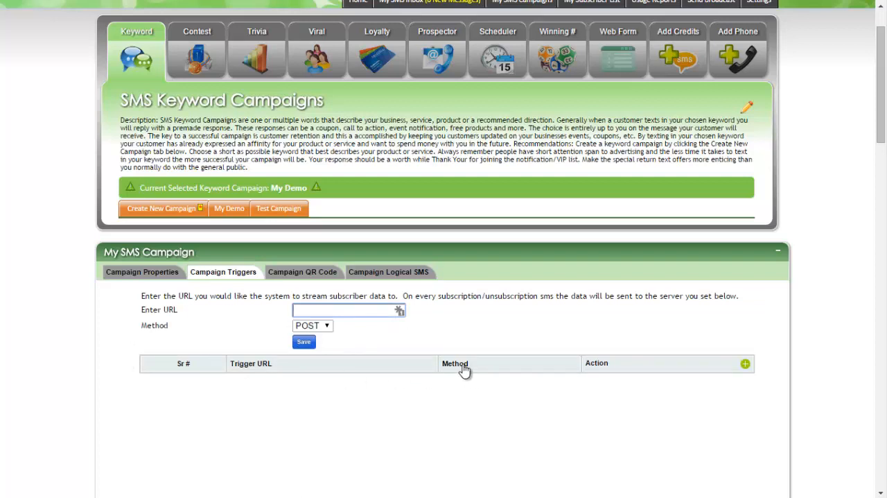
text(http://yahoo.com)
key(Tab)
key(alt+Down)
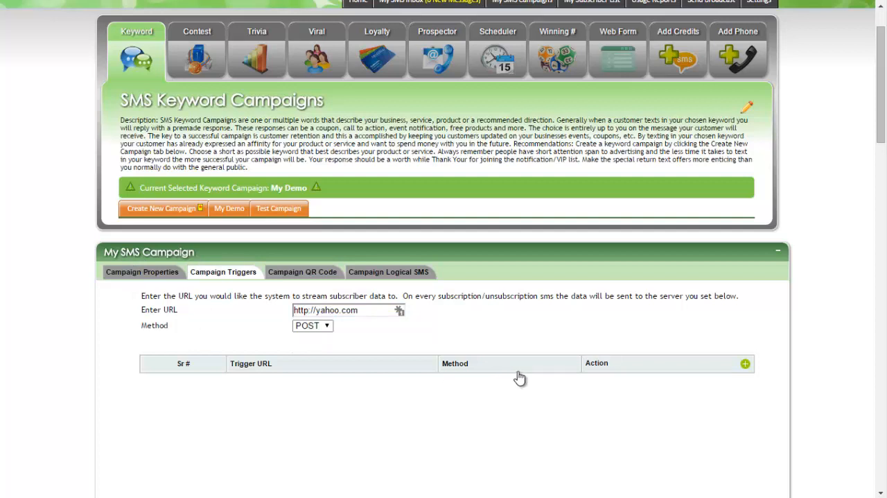
key(Down)
key(Up)
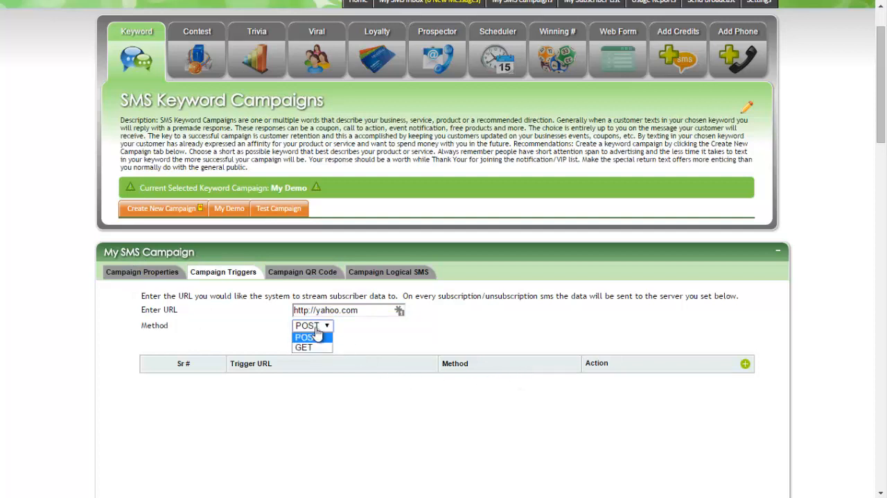
key(Return)
click(305, 342)
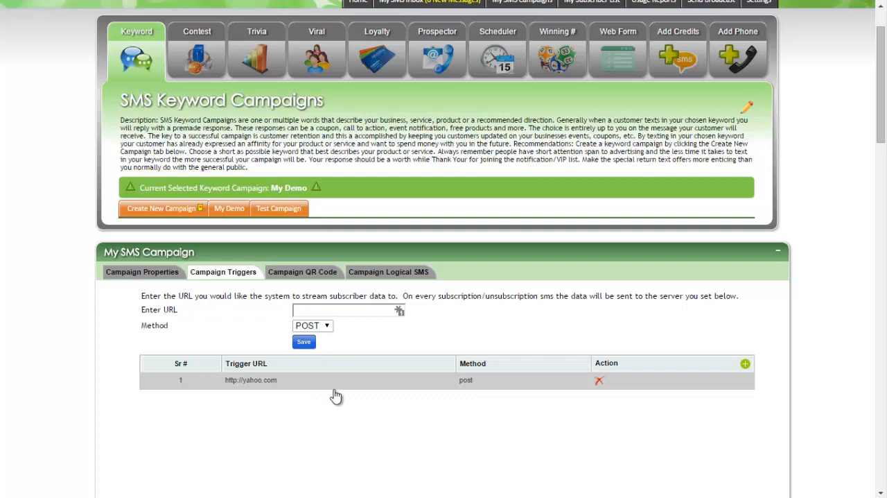
Step: Write sample trigger data with To, From and Body parameters in the empty trigger URL field
click(277, 320)
text(To F)
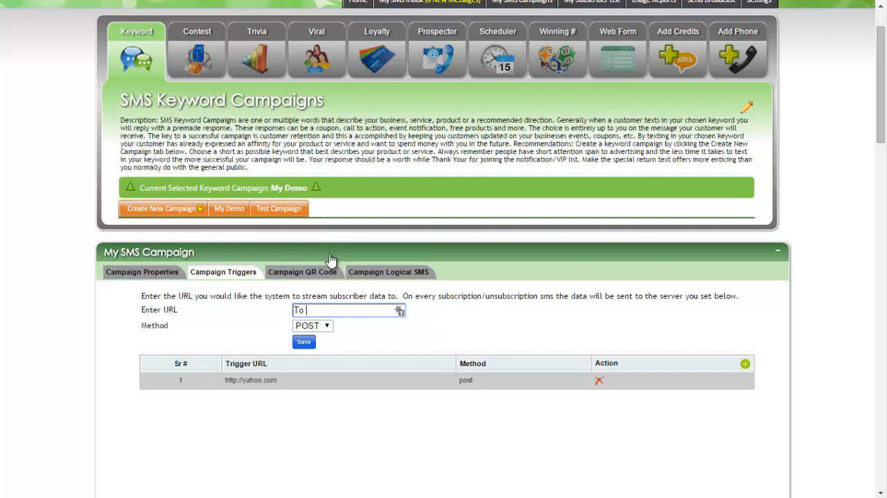
text(rom Bod)
key(BackSpace)
text(o=9393939)
text(=383838)
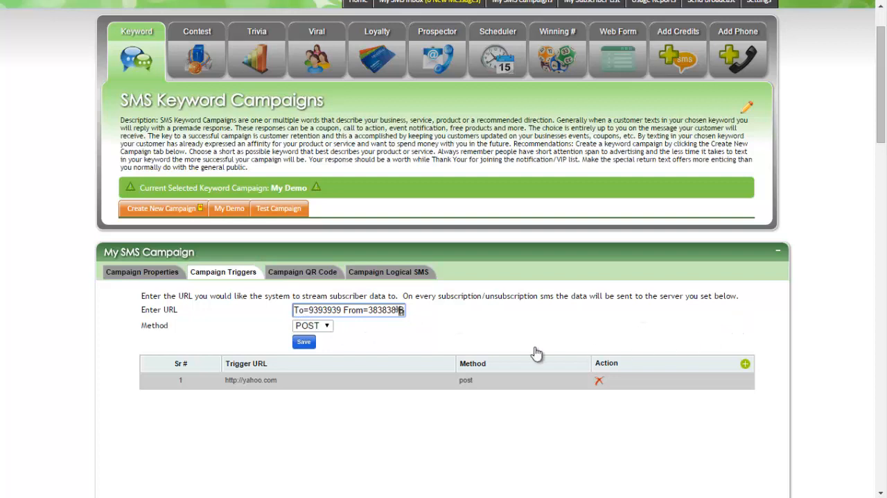
Step: Highlight the From and Body parameters within the sample trigger data
drag(336, 310, 441, 366)
click(342, 309)
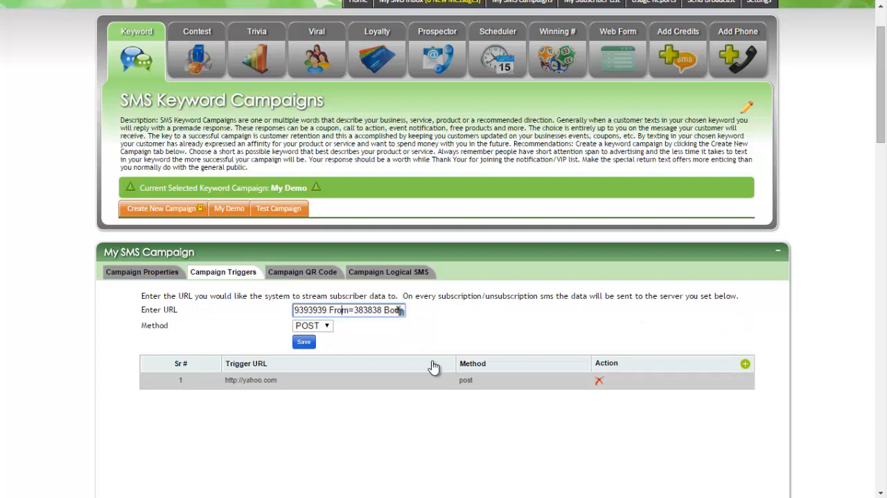
key(shift+Left)
key(shift+Left)
key(shift+Left)
key(shift+Left)
key(shift+Left)
key(shift+Left)
key(Right)
key(Right)
key(Right)
key(Right)
key(Right)
key(Right)
key(Right)
key(shift+Right)
key(shift+Right)
key(shift+Right)
key(shift+Right)
key(shift+Right)
key(shift+Right)
key(shift+Right)
key(Right)
key(Left)
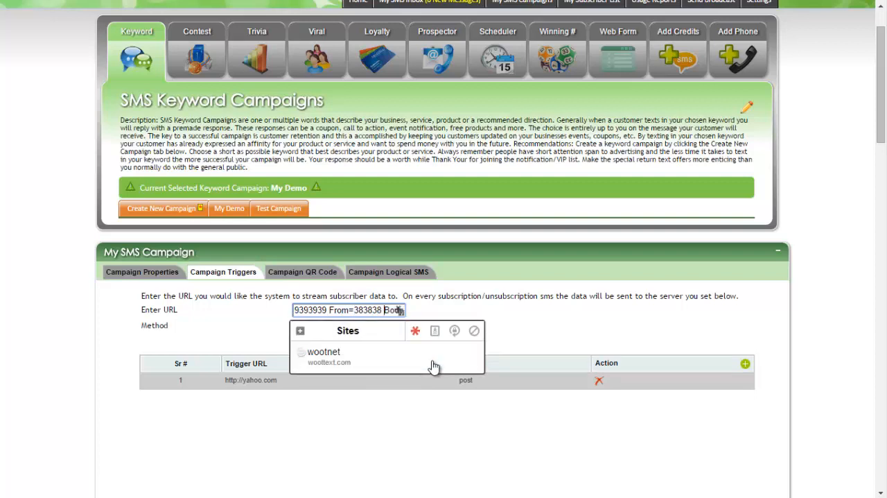
Step: Replace the sample trigger data in the URL field with Body=keyword
key(BackSpace)
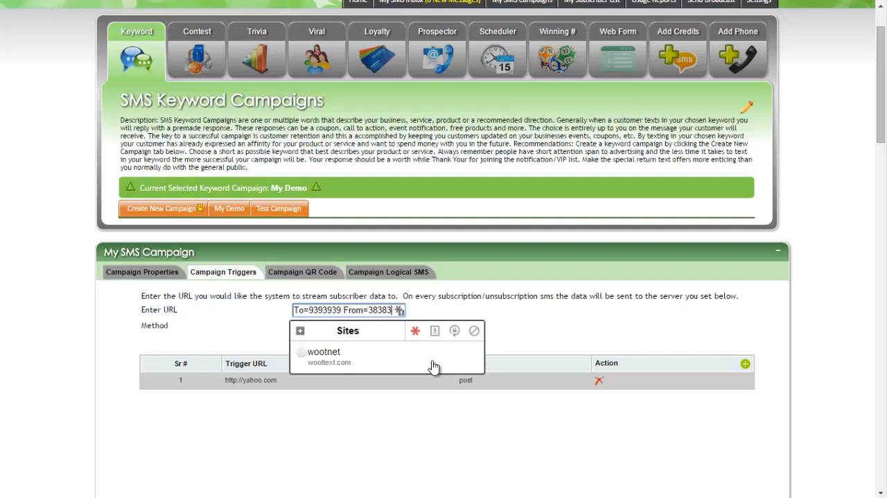
key(BackSpace)
key(BackSpace)
key(BackSpace)
key(BackSpace)
key(BackSpace)
key(BackSpace)
key(BackSpace)
key(BackSpace)
key(BackSpace)
key(BackSpace)
key(BackSpace)
key(BackSpace)
key(BackSpace)
key(BackSpace)
key(BackSpace)
key(BackSpace)
key(BackSpace)
key(BackSpace)
key(BackSpace)
key(BackSpace)
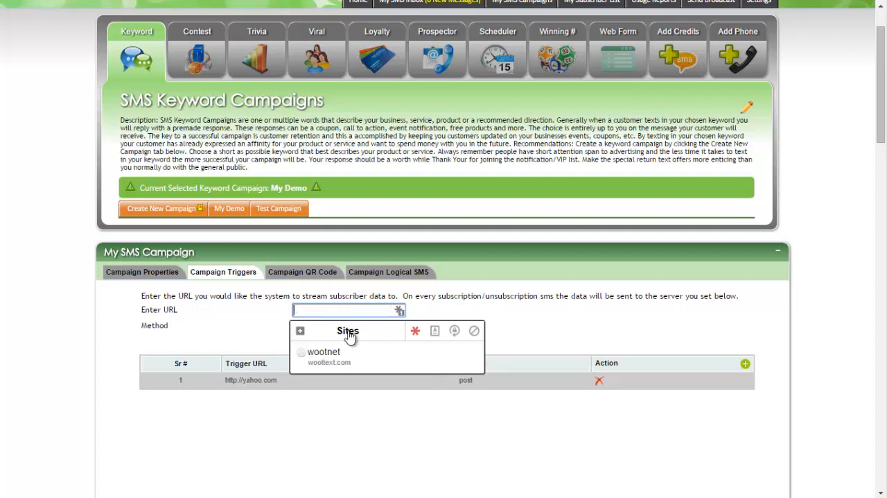
text(Body=keywor)
text(d)
click(373, 377)
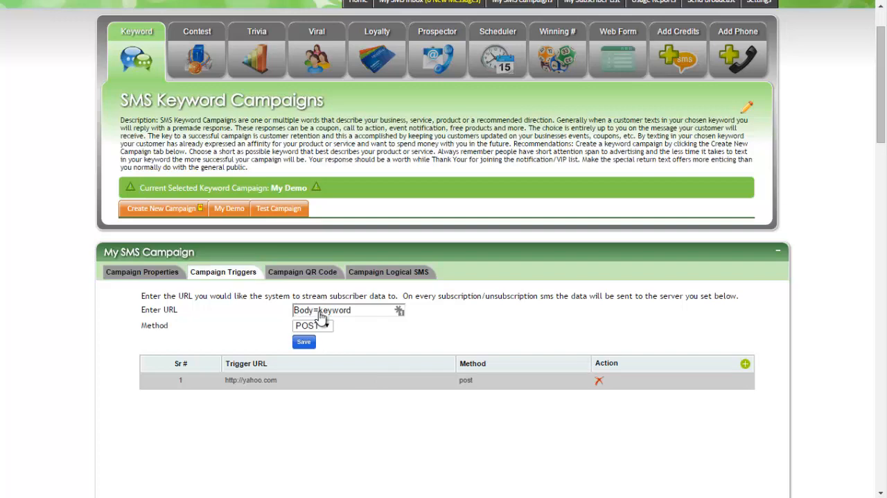
Step: Examine the campaign's long code and short code QR codes and the image options for the long code one
click(304, 273)
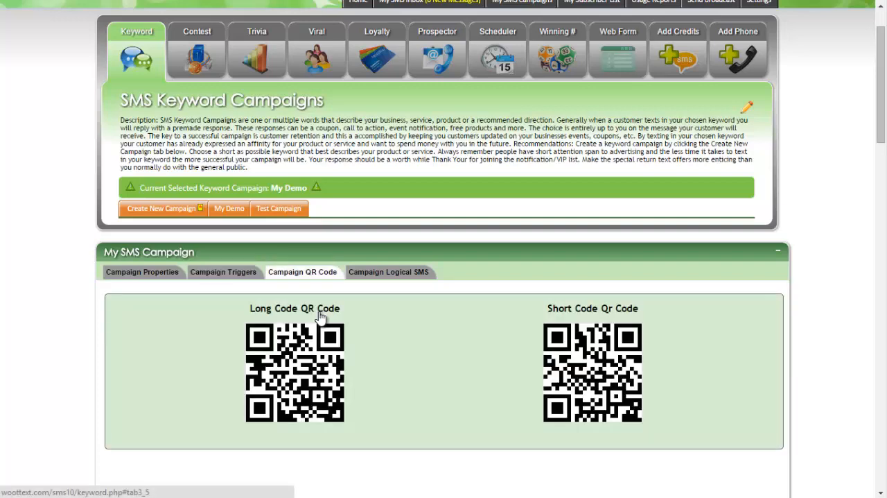
scroll(321, 317, down, 2)
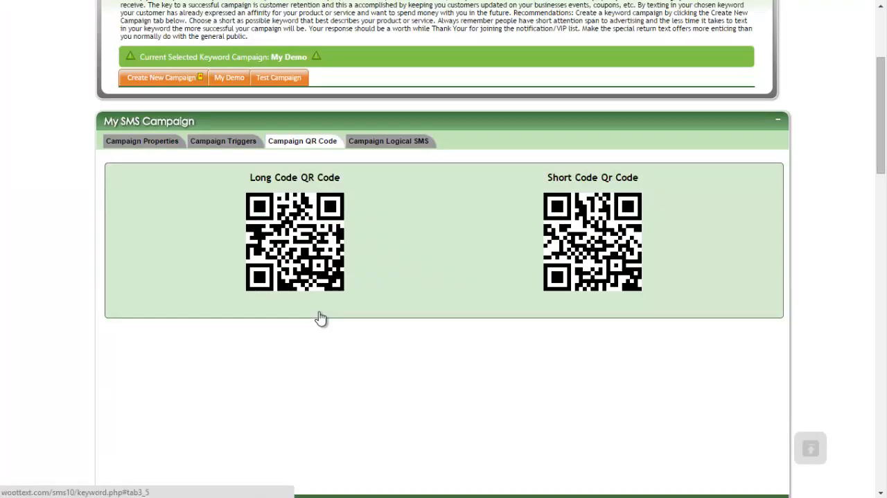
right_click(304, 222)
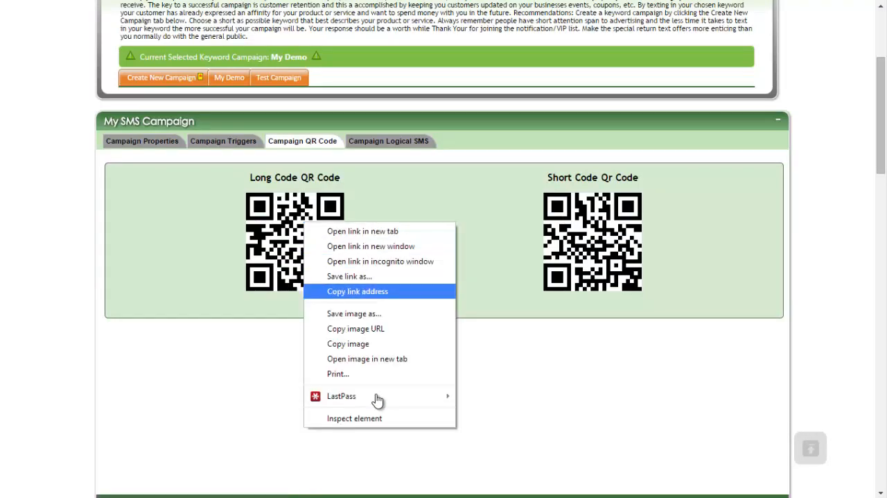
key(Down)
key(Down)
key(Down)
key(Return)
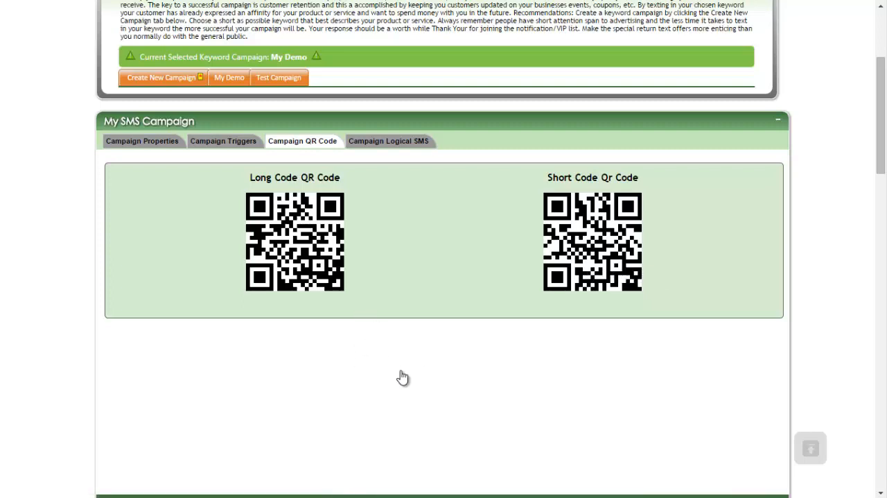
Step: Open the campaign's Logical SMS settings
click(389, 141)
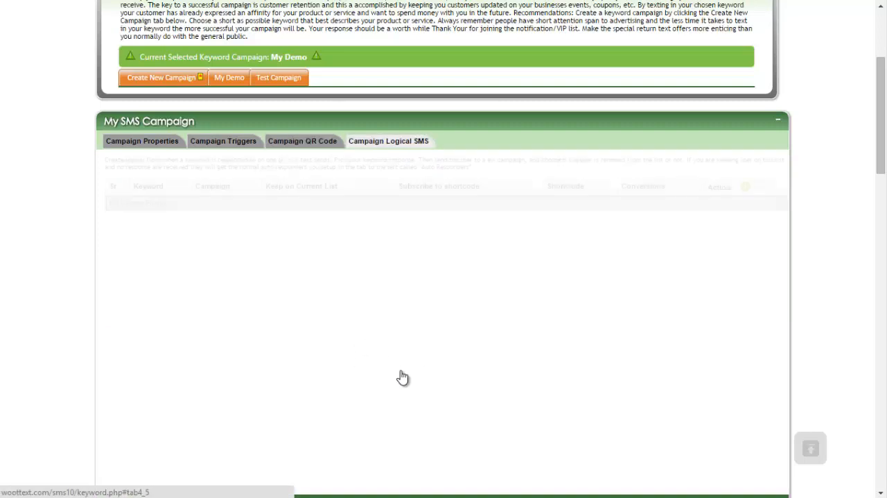
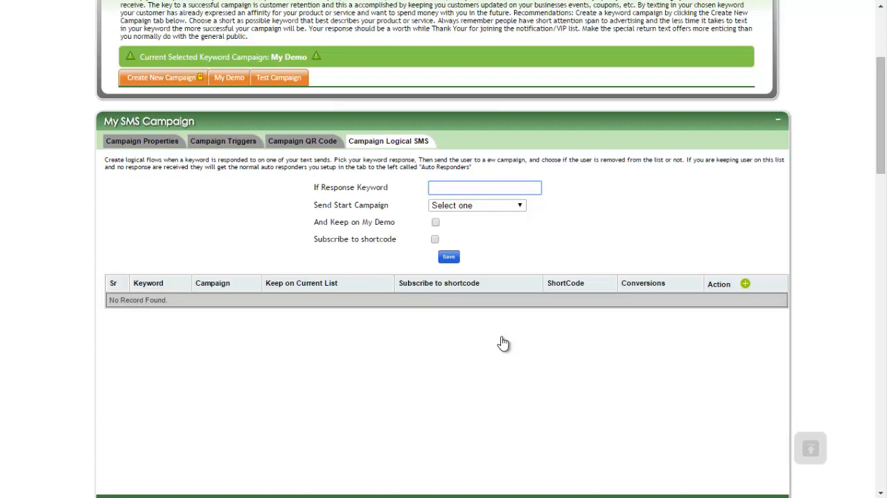
Step: Set the logical SMS rule's response keyword to christmas and its start campaign to ddd
text(christmas)
click(477, 205)
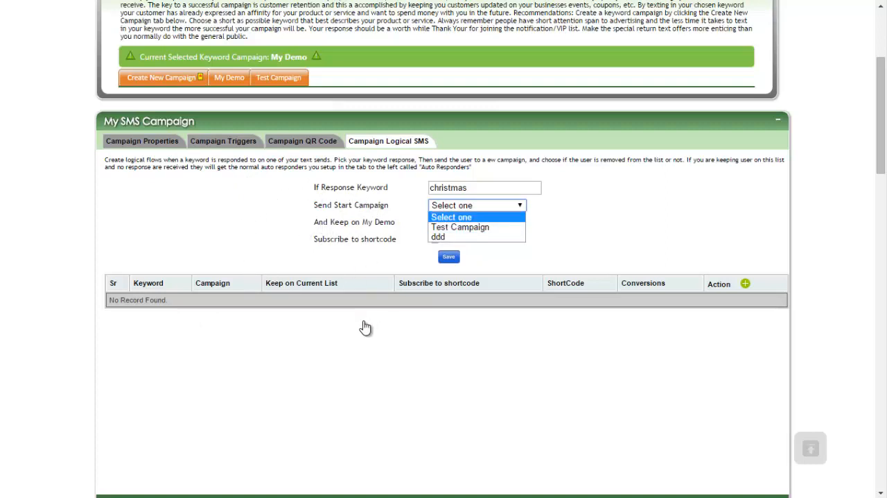
key(Down)
key(Down)
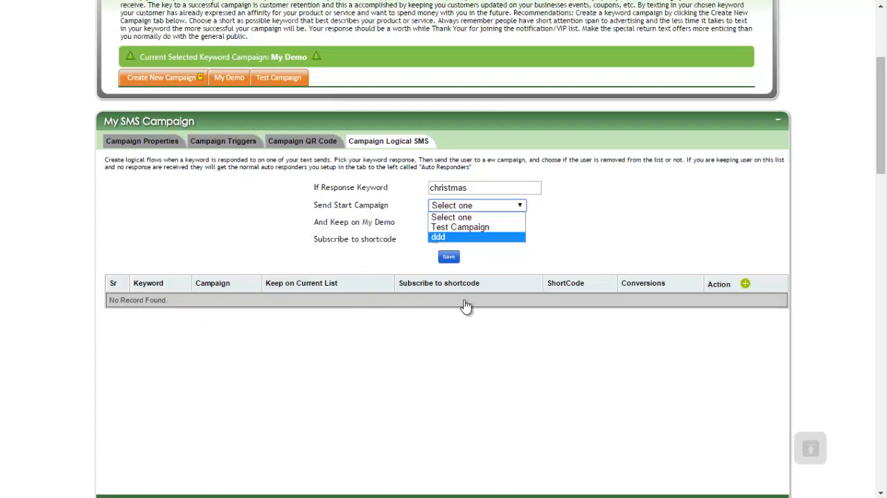
key(Return)
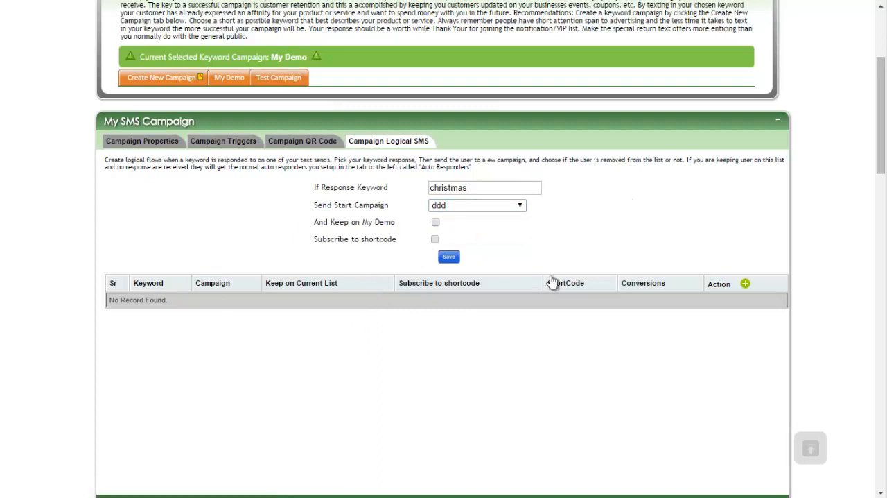
Step: Keep responders on My Demo and subscribe them to the USA [69696] shortcode
drag(623, 211, 568, 216)
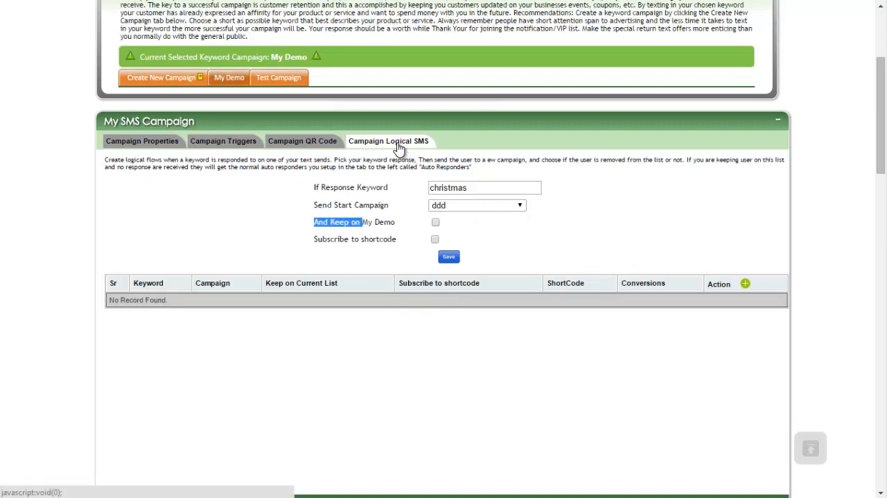
drag(403, 241, 404, 242)
click(404, 243)
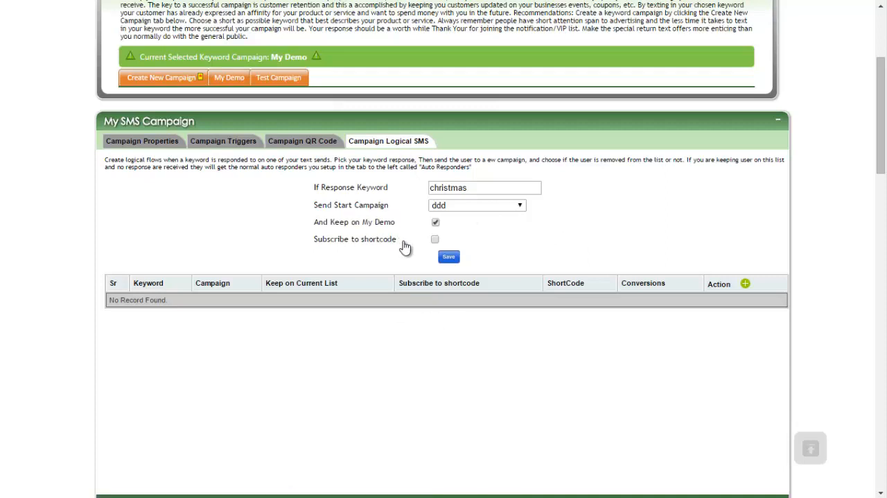
drag(403, 241, 314, 239)
click(404, 242)
click(435, 239)
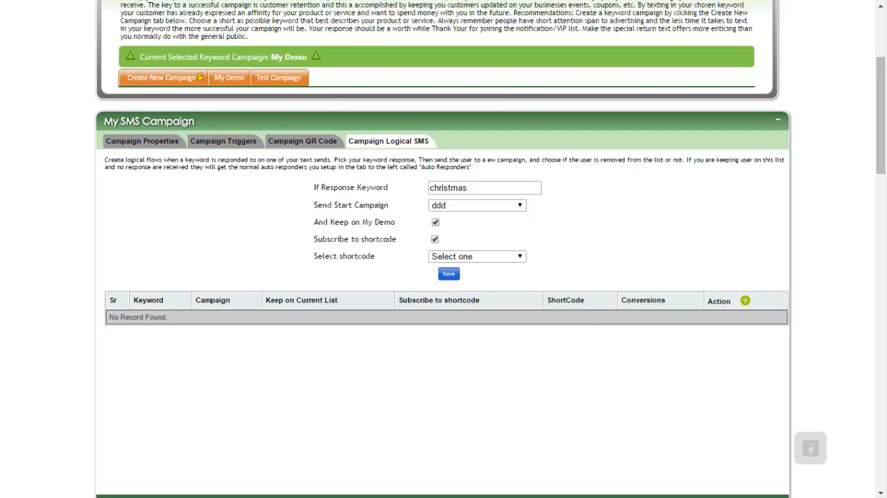
click(477, 256)
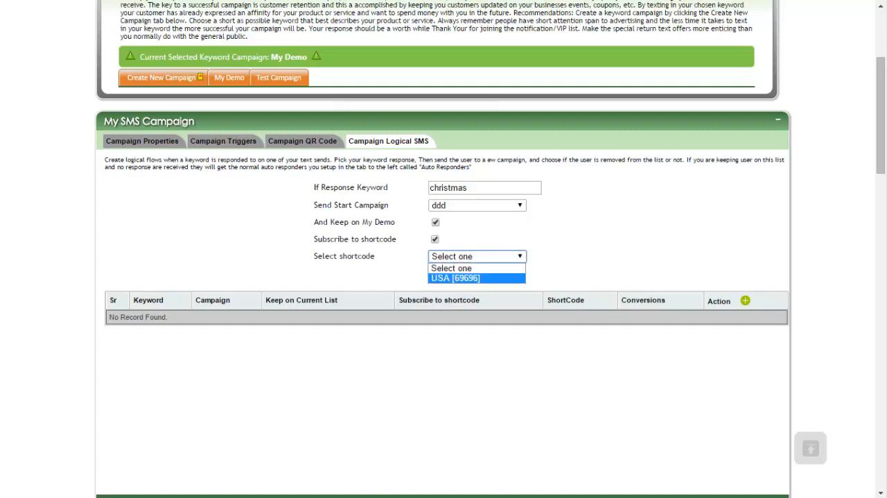
click(455, 277)
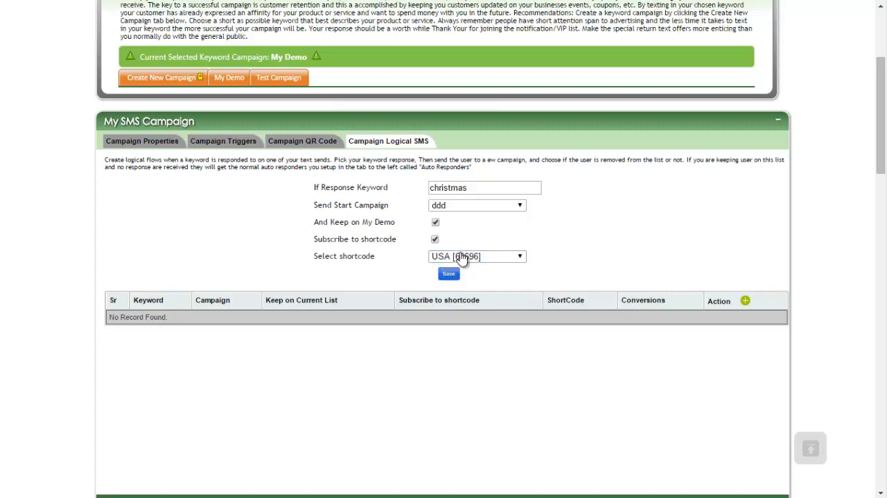
Step: Highlight the response keyword and the start campaign label, and save the logical SMS rule
click(491, 280)
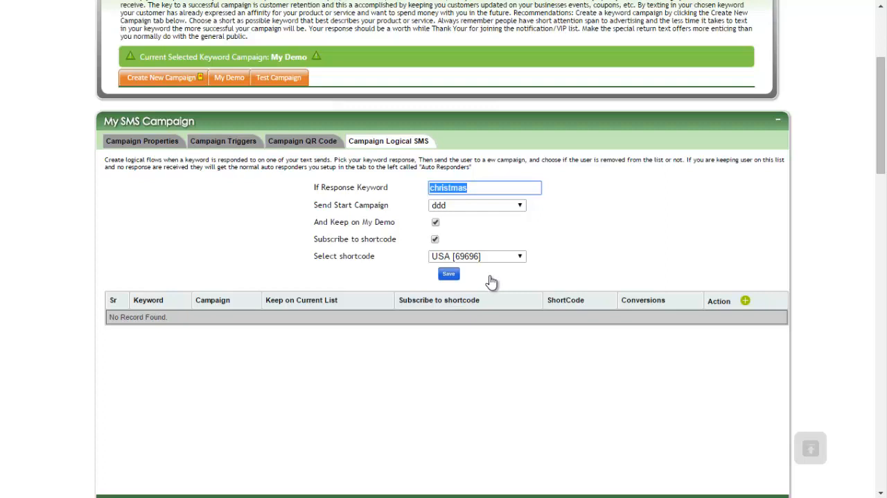
click(491, 280)
double_click(450, 187)
click(490, 280)
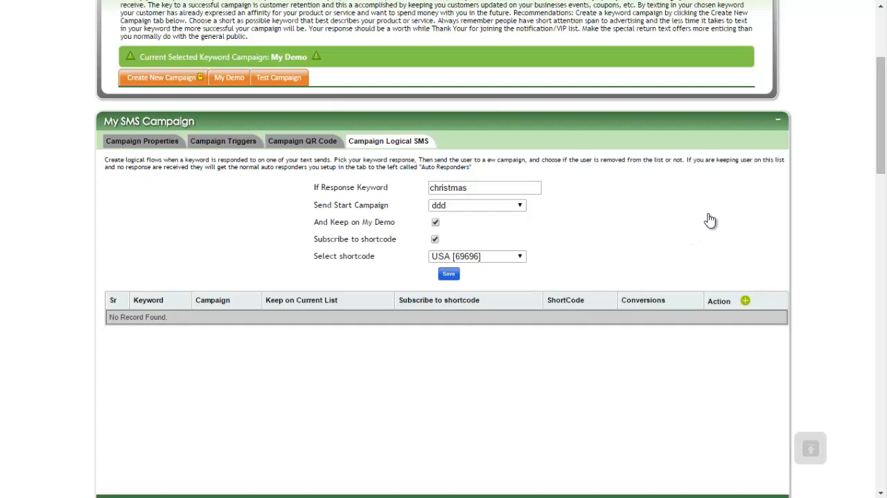
double_click(452, 190)
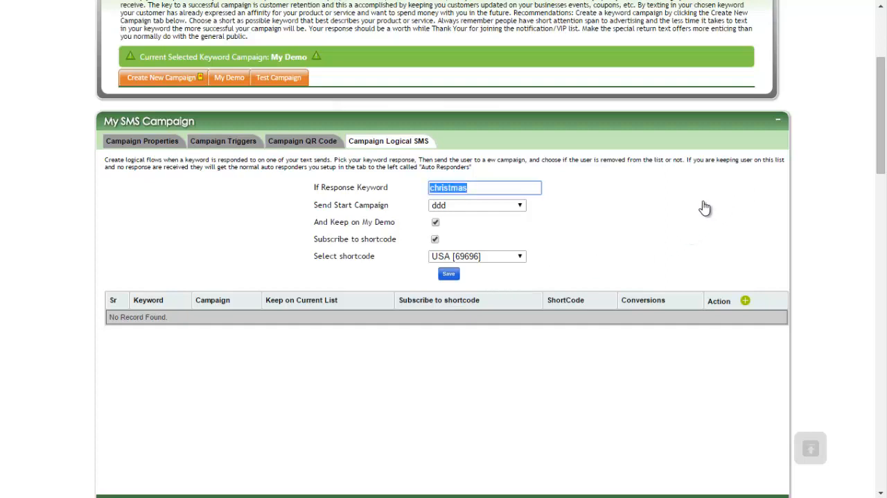
click(490, 278)
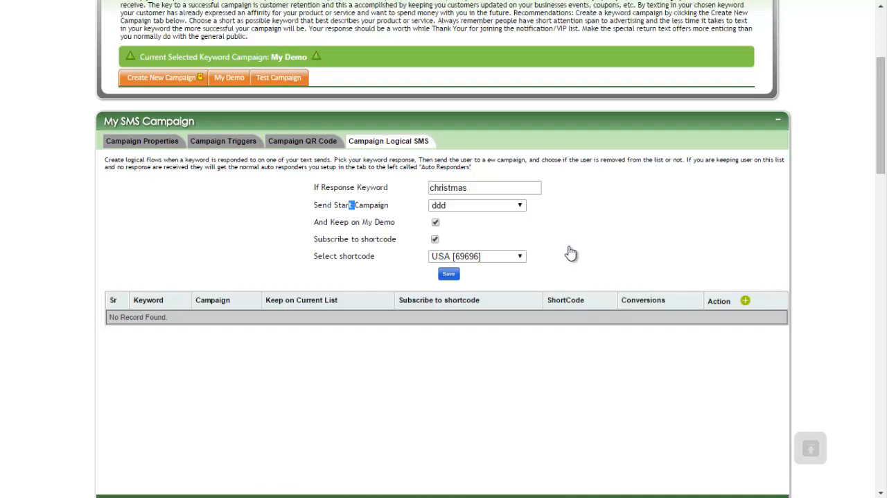
drag(355, 205, 389, 205)
click(390, 205)
click(448, 274)
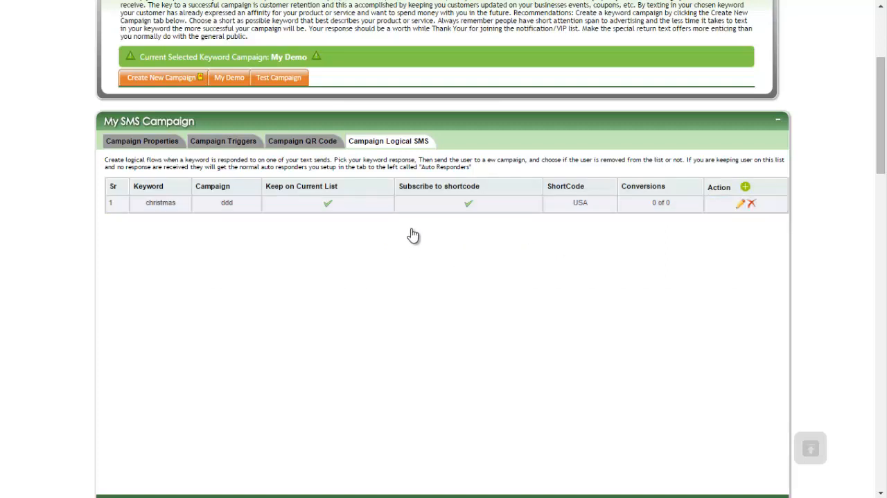
Step: Examine the saved christmas rule's keyword, campaign, shortcode and conversions entries
click(447, 208)
click(447, 207)
click(449, 207)
double_click(472, 198)
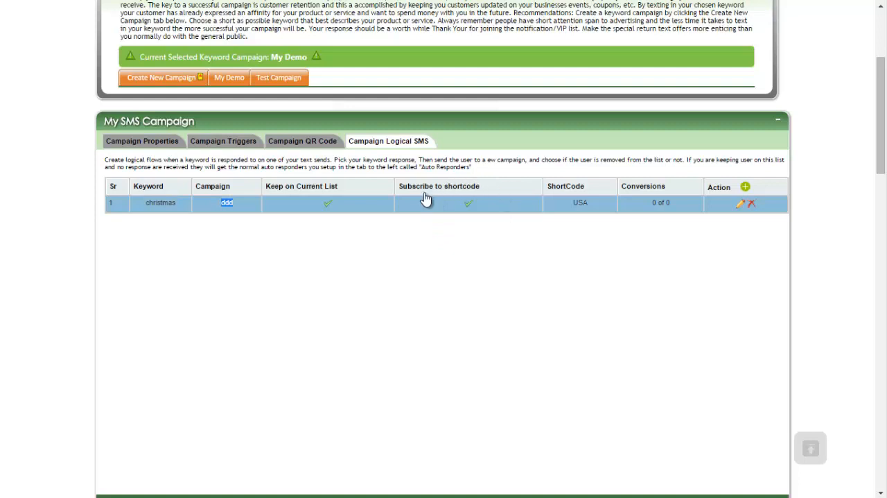
click(449, 230)
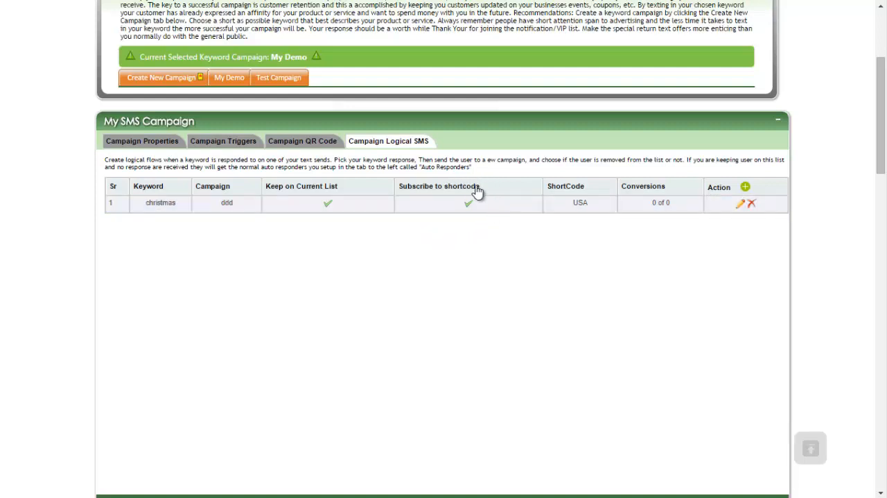
drag(476, 186, 437, 234)
click(447, 188)
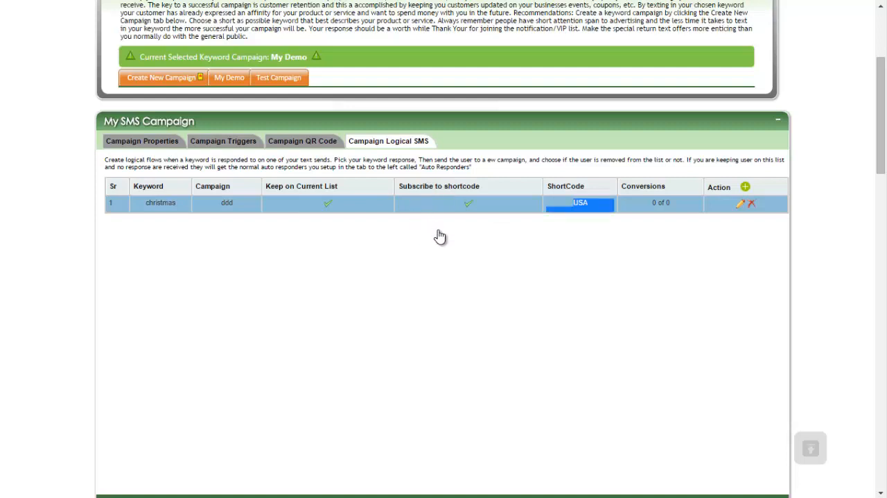
double_click(161, 203)
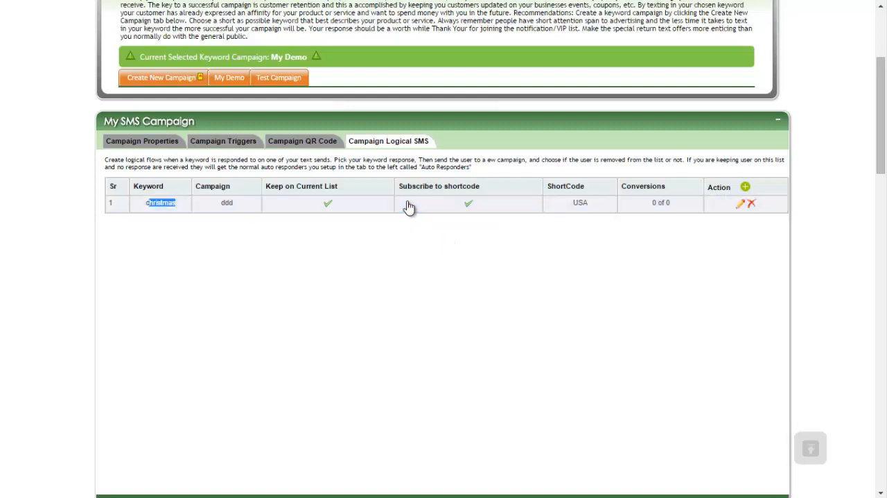
double_click(643, 186)
click(424, 207)
double_click(377, 234)
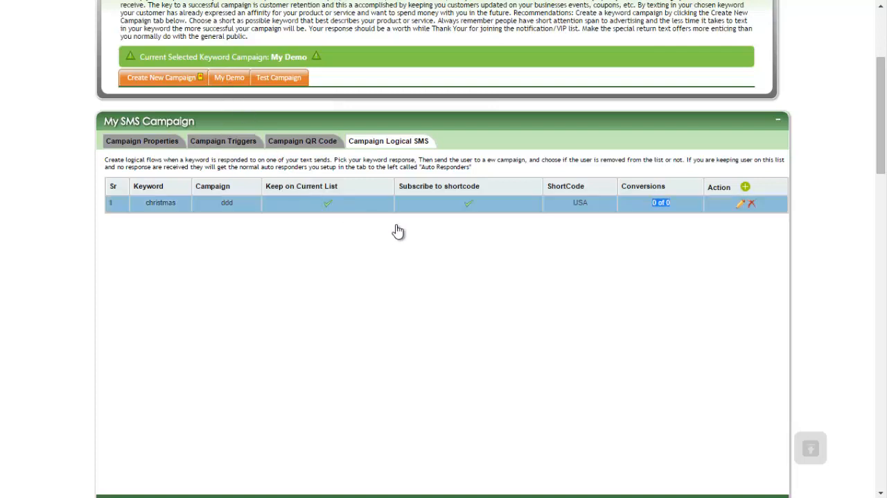
click(339, 228)
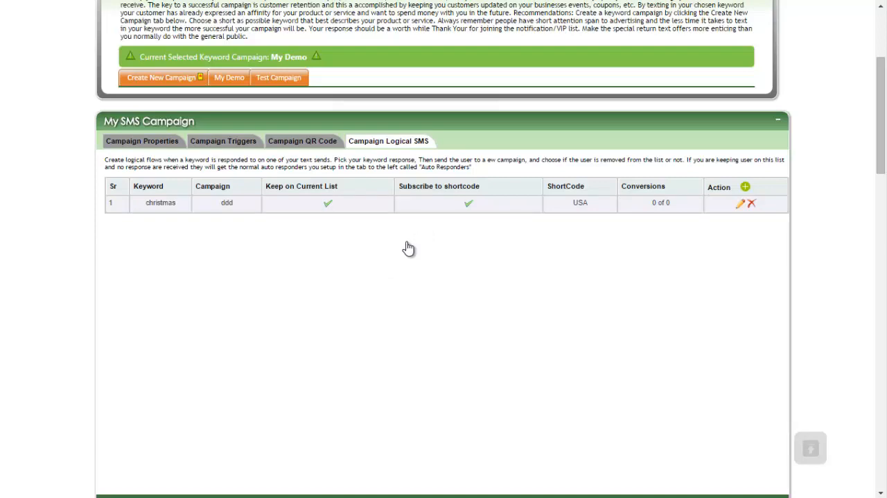
Step: Look over the campaign's autoresponders and subscriber list sections
scroll(409, 248, down, 5)
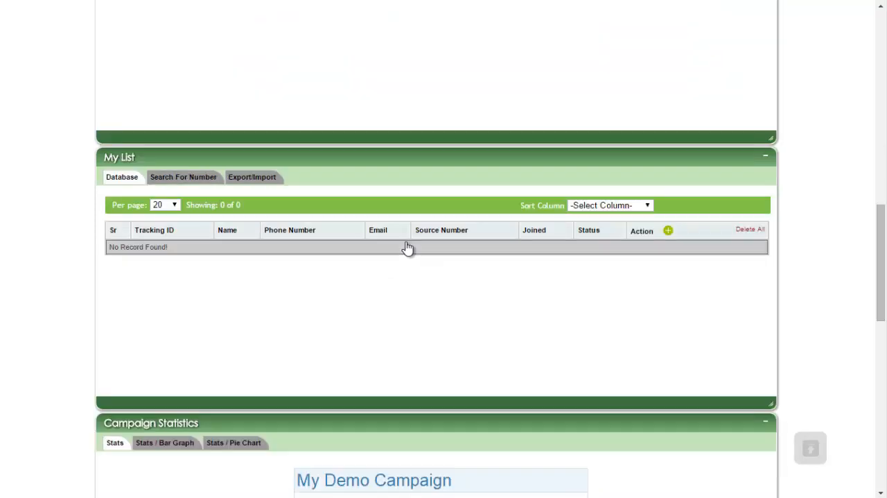
scroll(408, 247, up, 4)
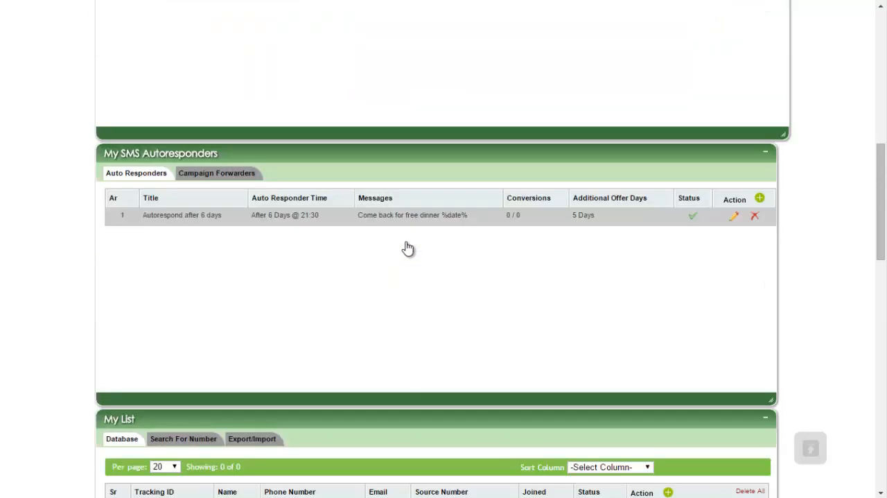
scroll(409, 247, down, 6)
scroll(408, 247, up, 3)
scroll(455, 261, up, 2)
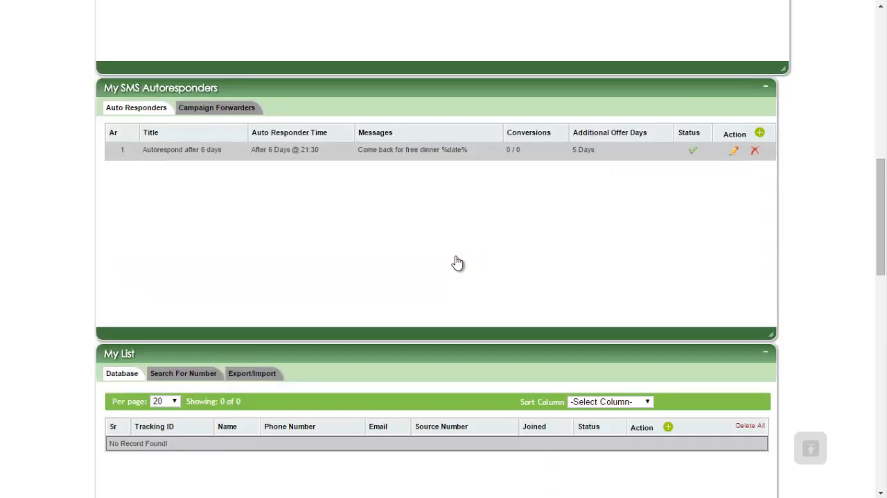
scroll(454, 263, down, 2)
scroll(450, 263, up, 12)
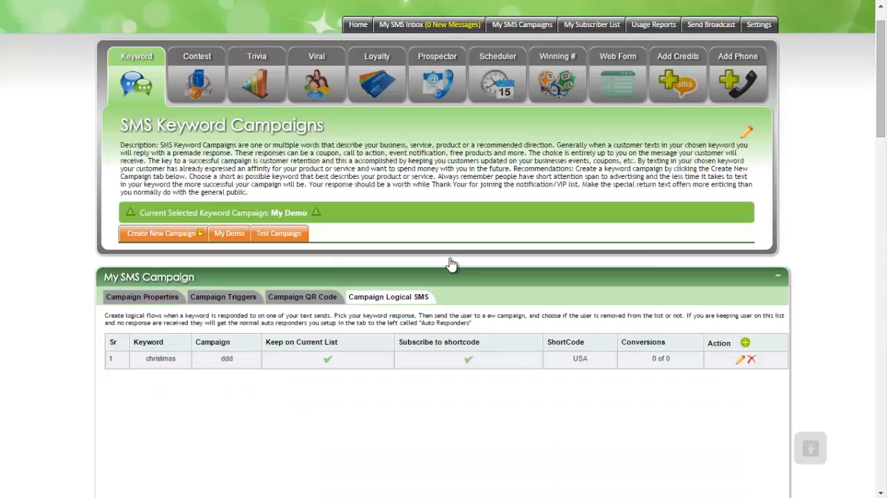
scroll(443, 279, down, 15)
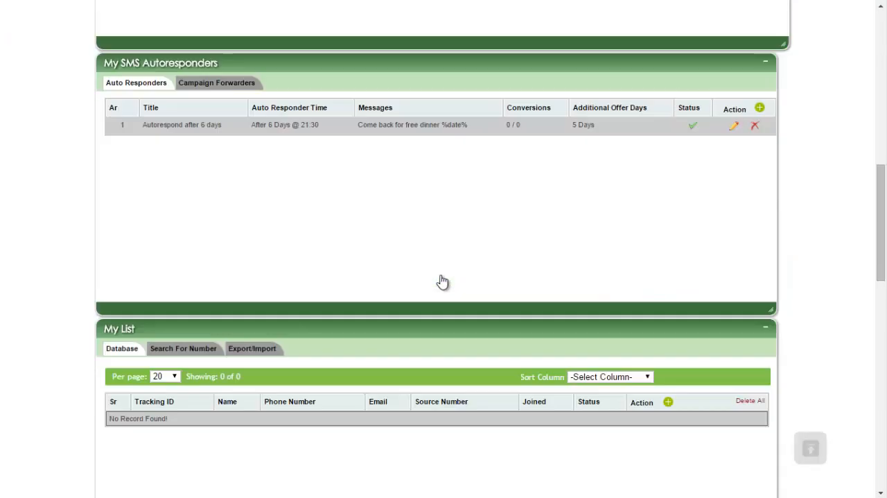
scroll(399, 258, up, 8)
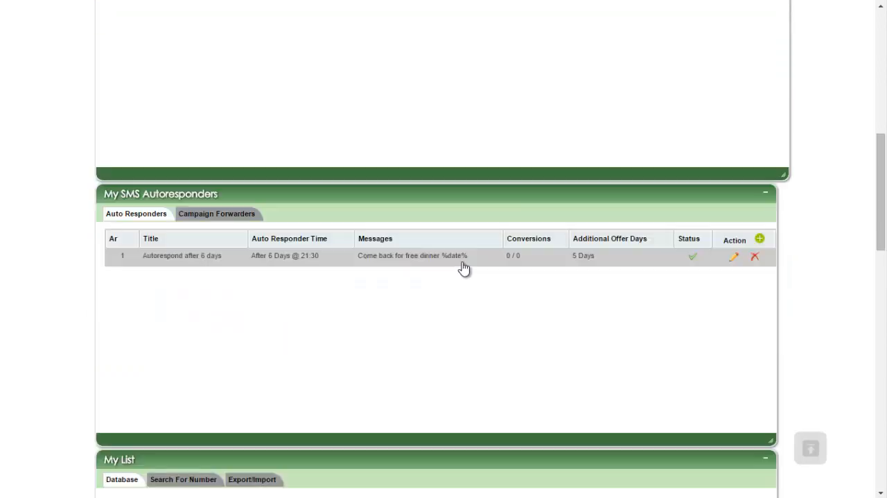
Step: View the notes, send SMS and delete-all dialogs of the Test Campaign's subscriber list without submitting anything
scroll(433, 222, down, 8)
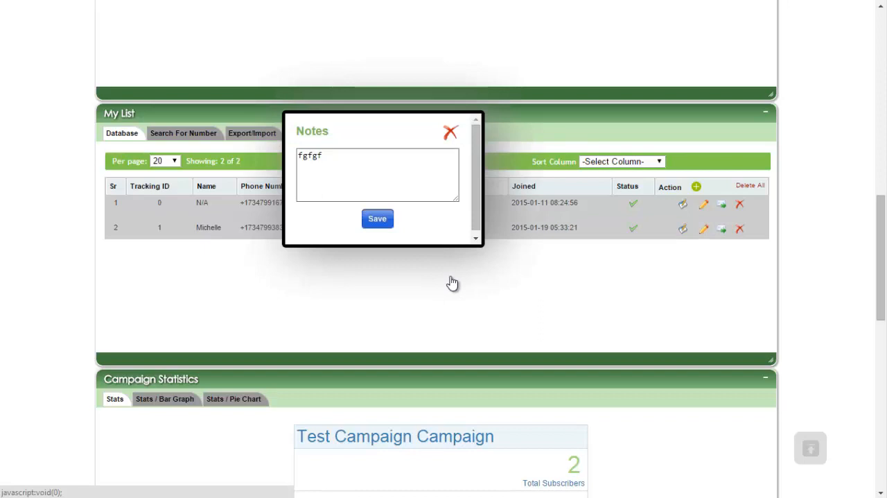
click(392, 263)
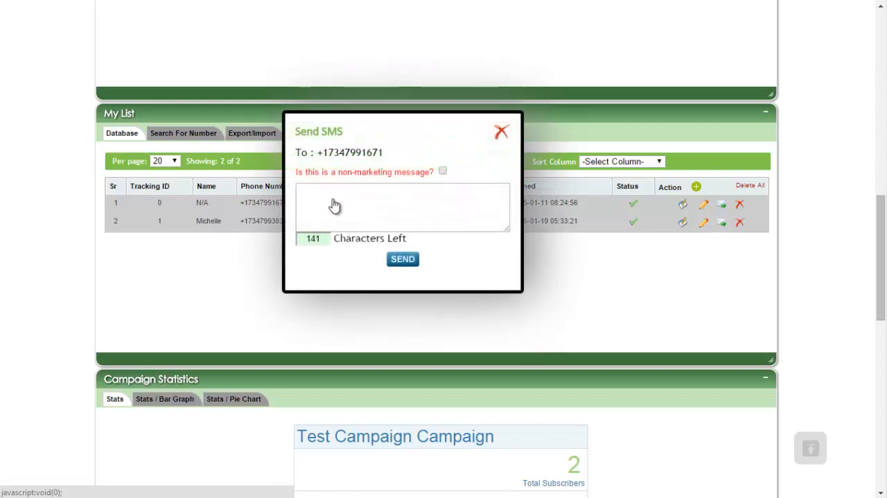
click(150, 198)
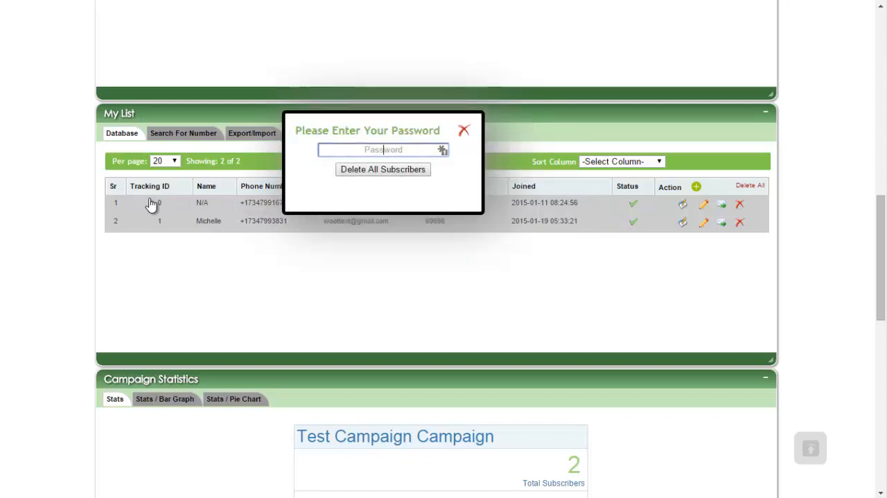
click(655, 216)
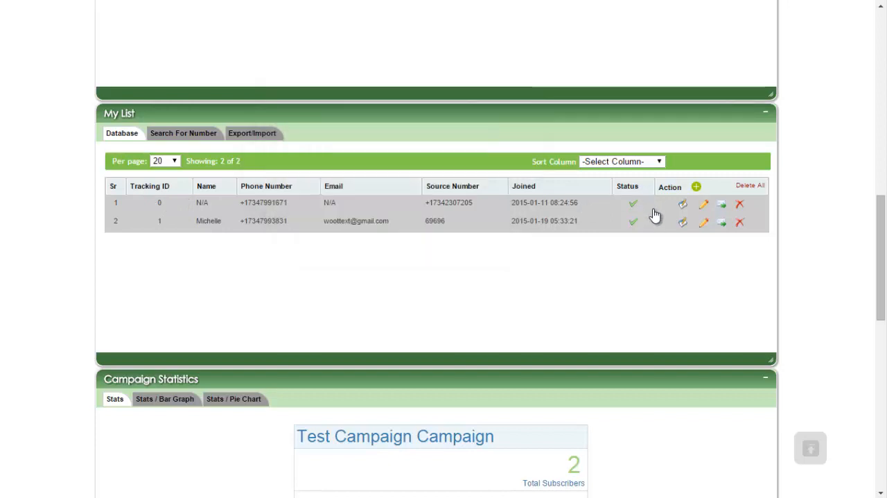
Step: Copy the last four digits of the first subscriber's phone number and search the list for them
drag(288, 203, 271, 203)
right_click(279, 203)
click(299, 213)
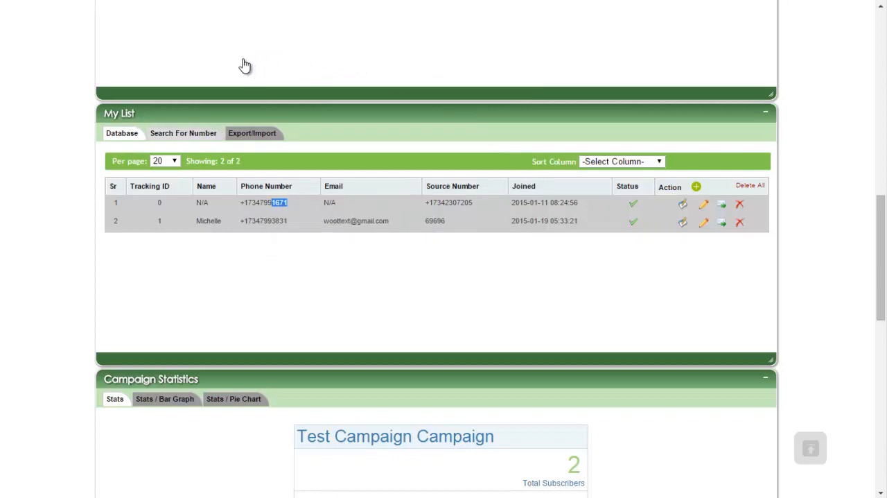
click(183, 133)
right_click(392, 159)
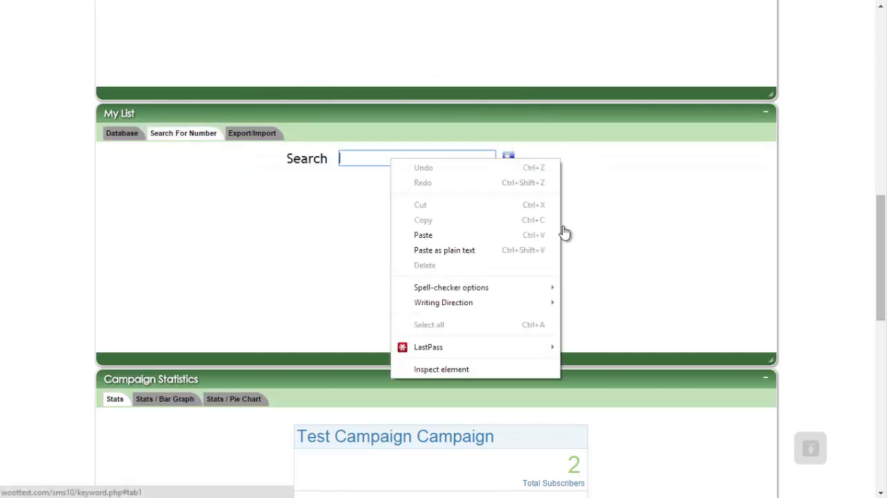
key(Down)
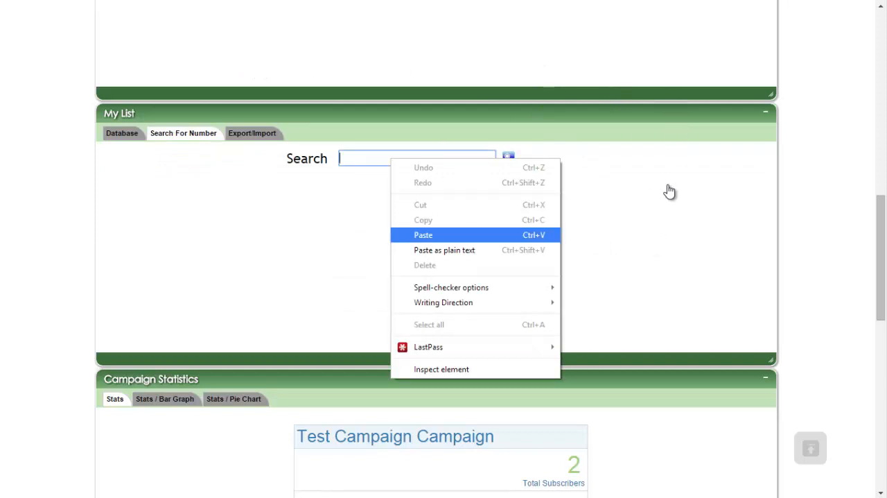
key(Return)
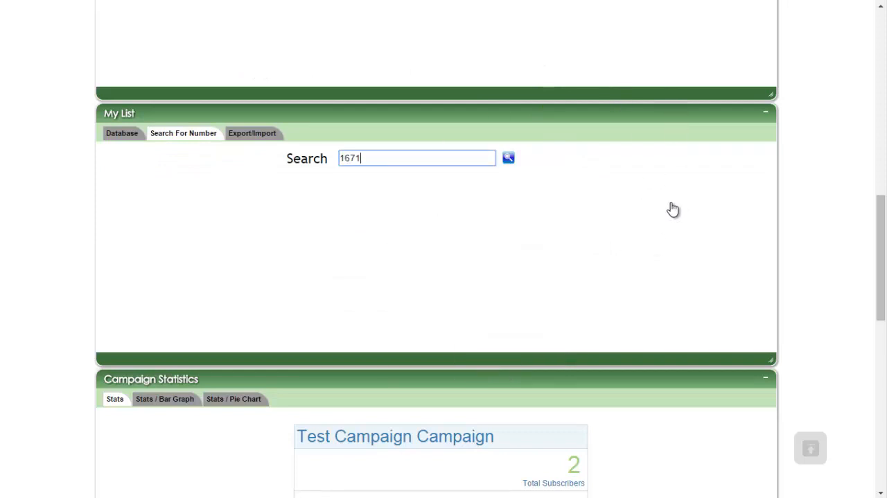
key(Return)
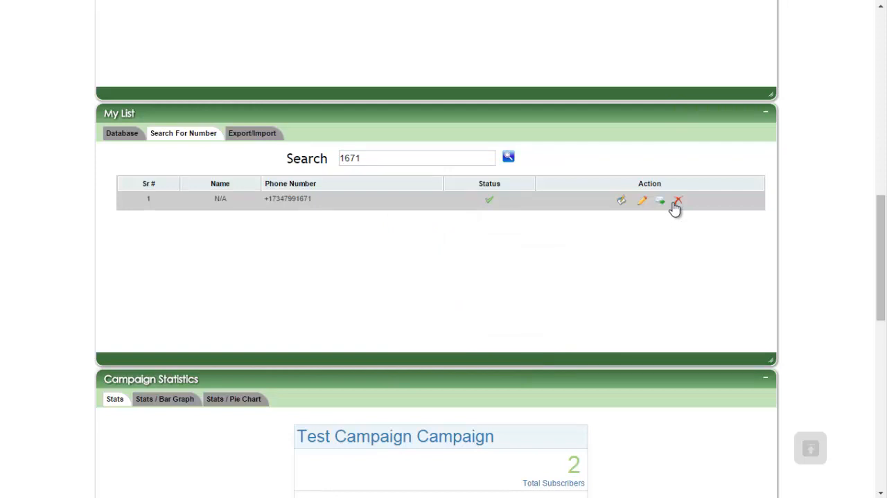
Step: Open the subscriber list's export and import options and view the sample CSV file in Notepad
click(253, 133)
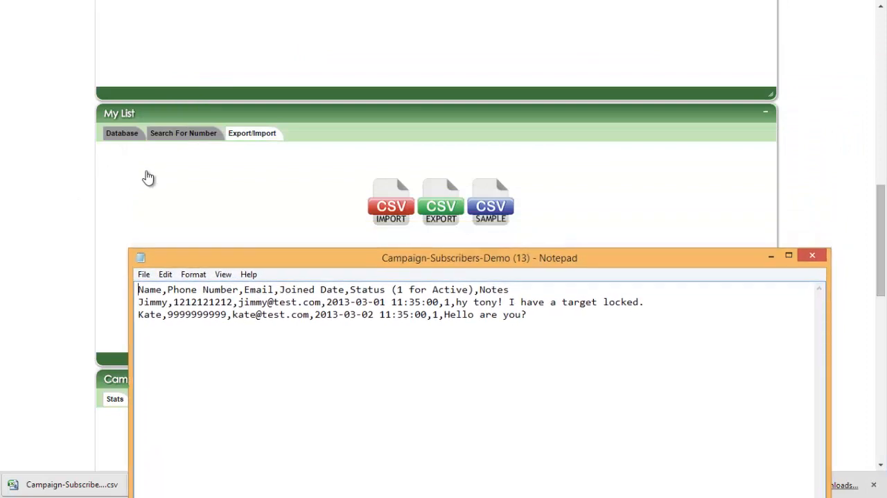
Step: Examine the subscriber rows of the sample CSV in Notepad, highlighting the first row's joined date and time
drag(138, 301, 480, 314)
click(441, 308)
drag(439, 302, 368, 302)
key(shift+Left)
key(shift+Left)
key(shift+Left)
key(shift+Left)
key(shift+Left)
key(shift+Left)
key(shift+Left)
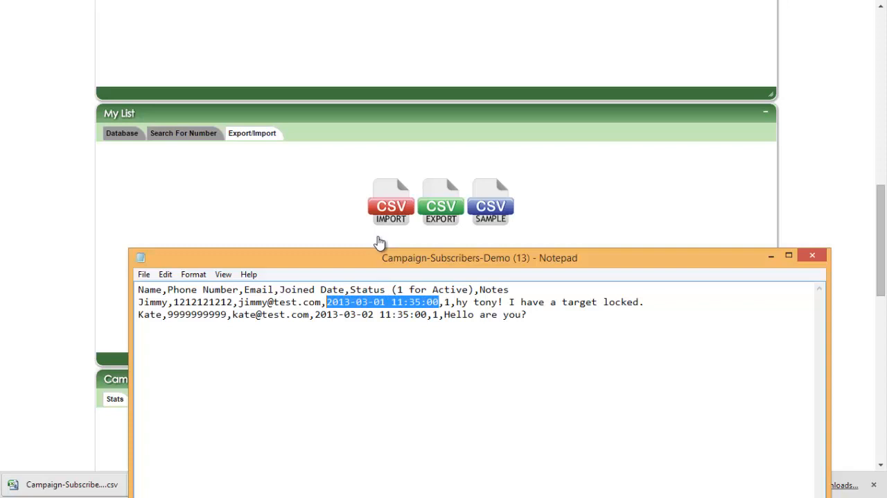
key(shift+Down)
key(shift+Up)
click(345, 302)
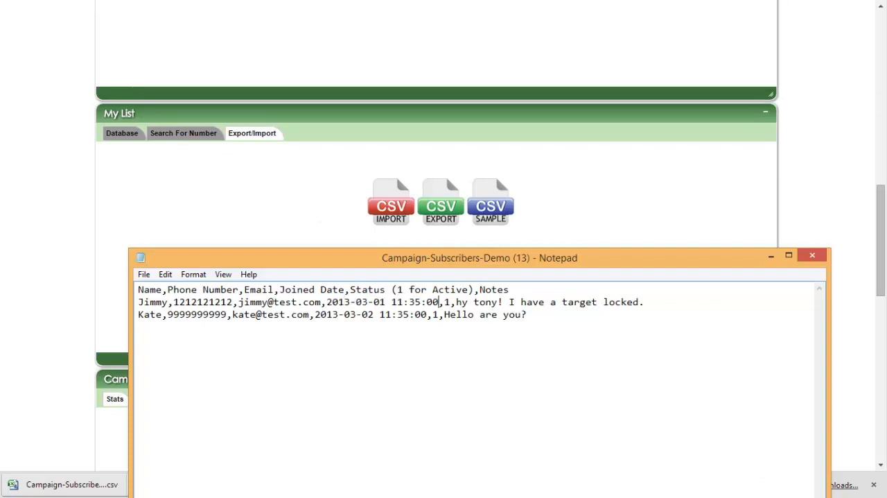
key(shift+Left)
key(shift+Left)
key(shift+Left)
key(shift+Left)
key(shift+Left)
key(shift+Left)
key(shift+Left)
key(shift+Left)
key(shift+Left)
key(shift+Left)
key(shift+Left)
key(shift+Left)
key(shift+Left)
key(shift+Left)
key(shift+Left)
key(shift+Left)
key(shift+Left)
key(shift+Left)
key(shift+Left)
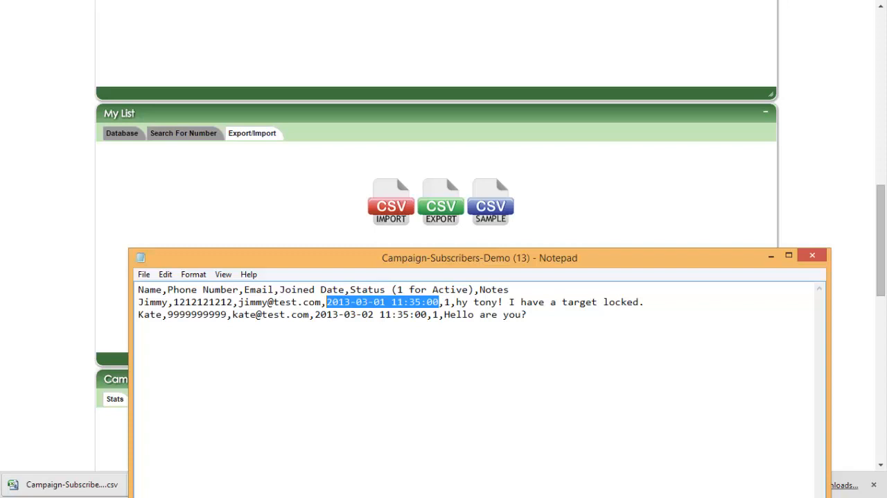
Step: Review the sample CSV's header line and subscriber rows, and close Notepad
drag(138, 290, 528, 315)
click(528, 315)
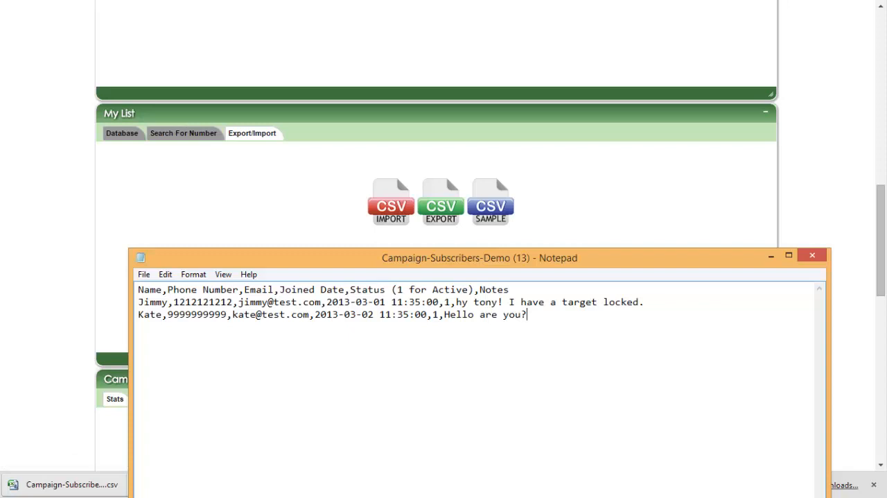
drag(510, 289, 156, 289)
drag(526, 315, 138, 301)
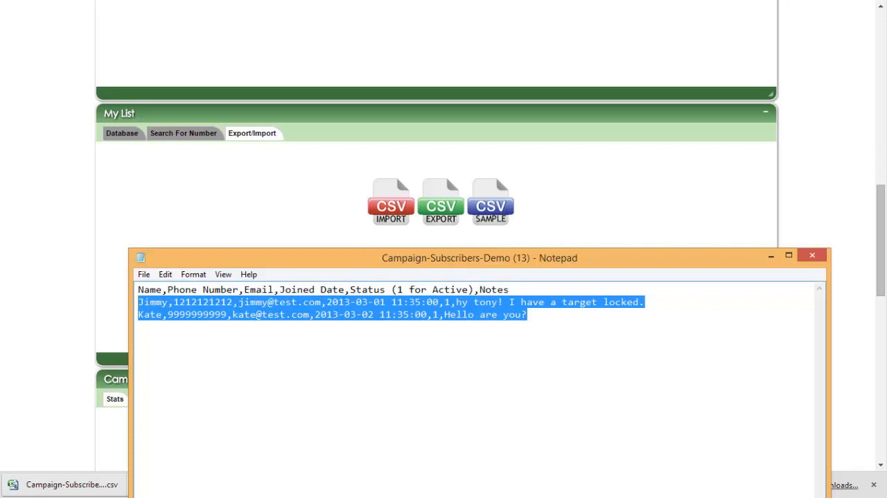
click(812, 255)
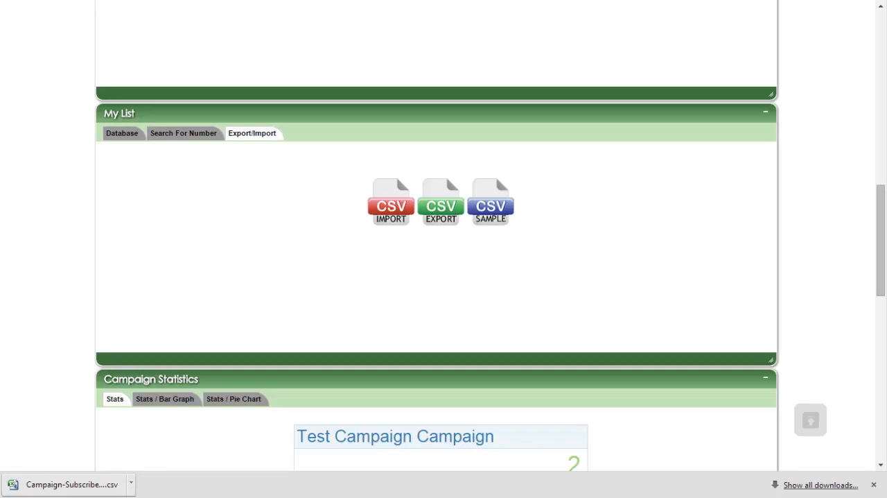
Step: Examine the Test Campaign's statistics summary, including the subscriber counts, seven-day average and created date
scroll(443, 250, down, 3)
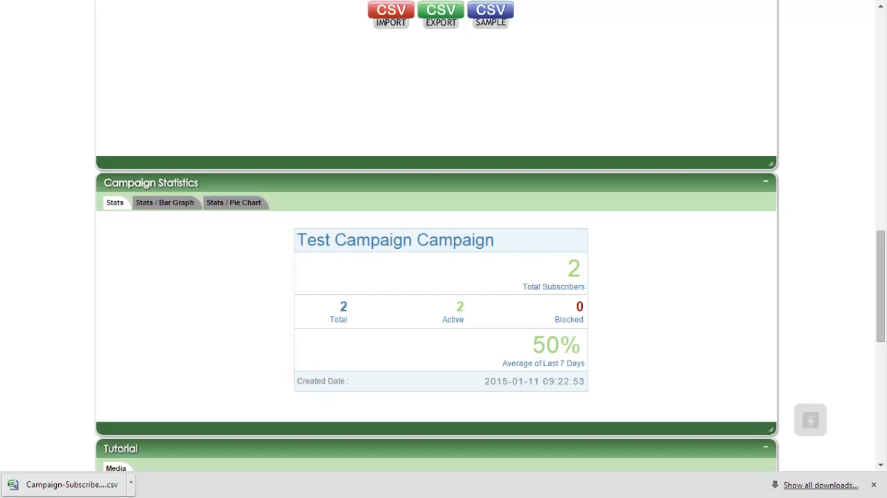
drag(349, 319, 488, 314)
click(493, 310)
click(488, 312)
double_click(546, 345)
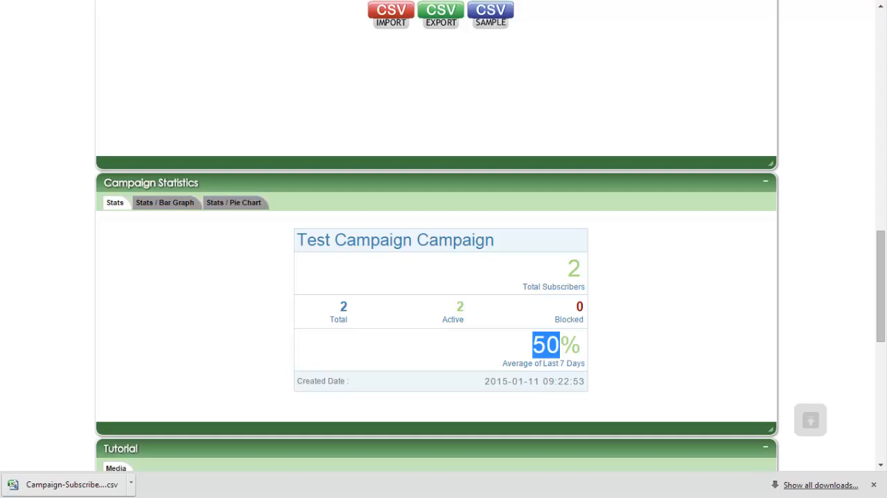
click(546, 347)
drag(350, 382, 306, 382)
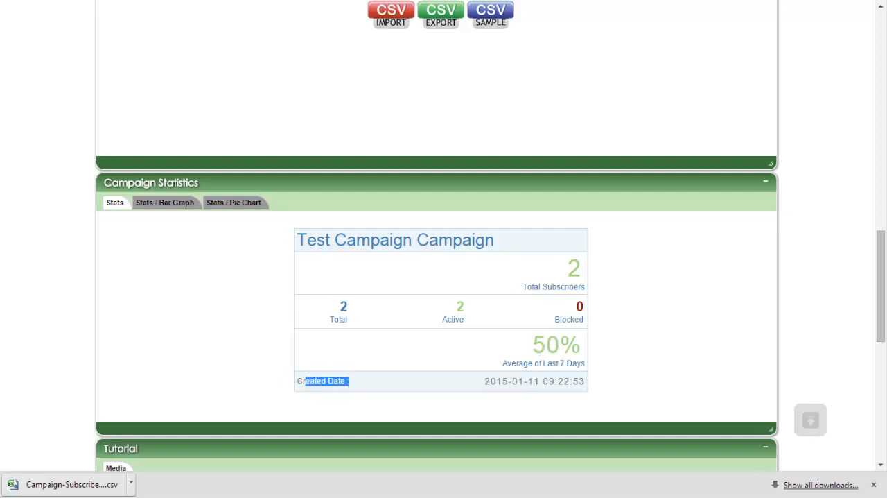
Step: Show the campaign statistics bar graph for the period 2015-01-18 to 2015-01-26
click(164, 201)
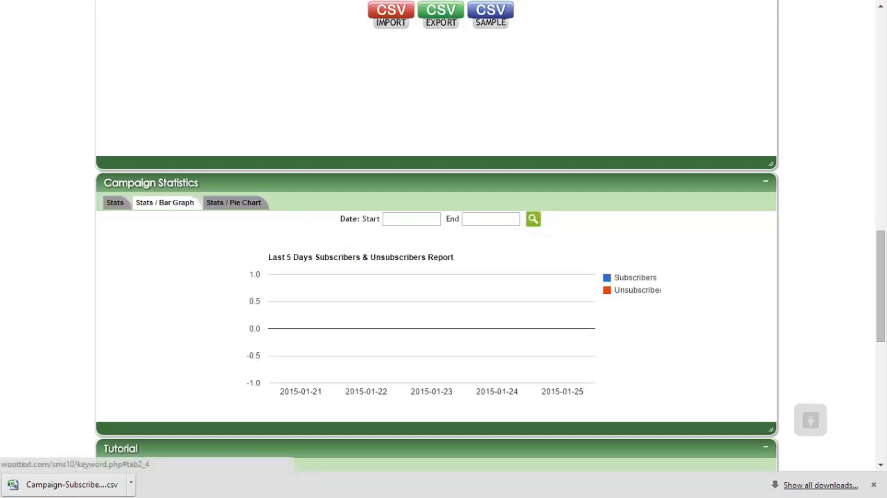
click(412, 219)
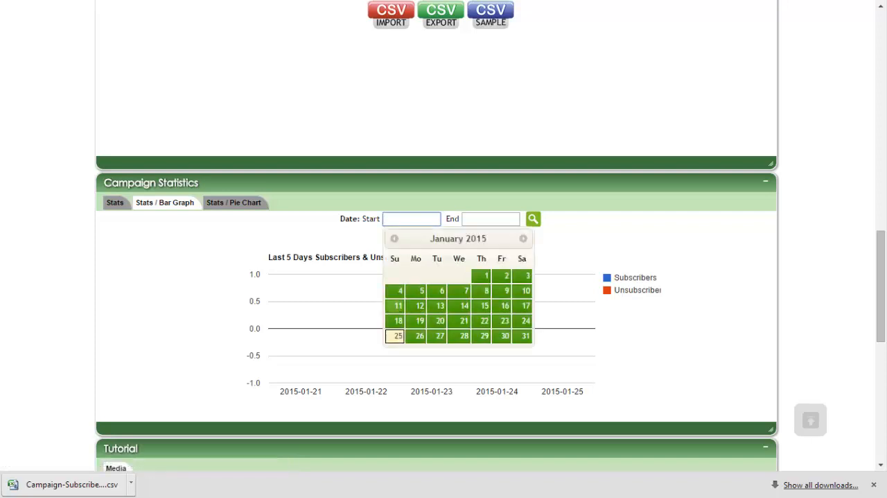
click(396, 321)
click(491, 219)
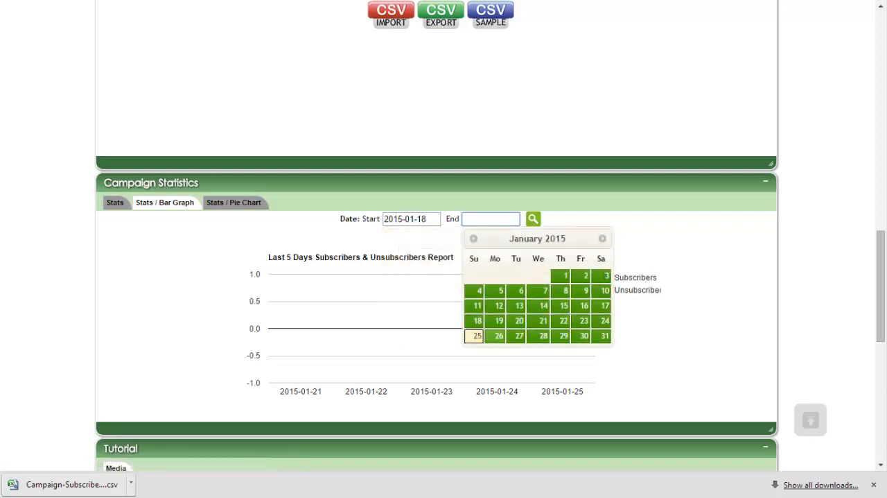
click(494, 336)
click(533, 219)
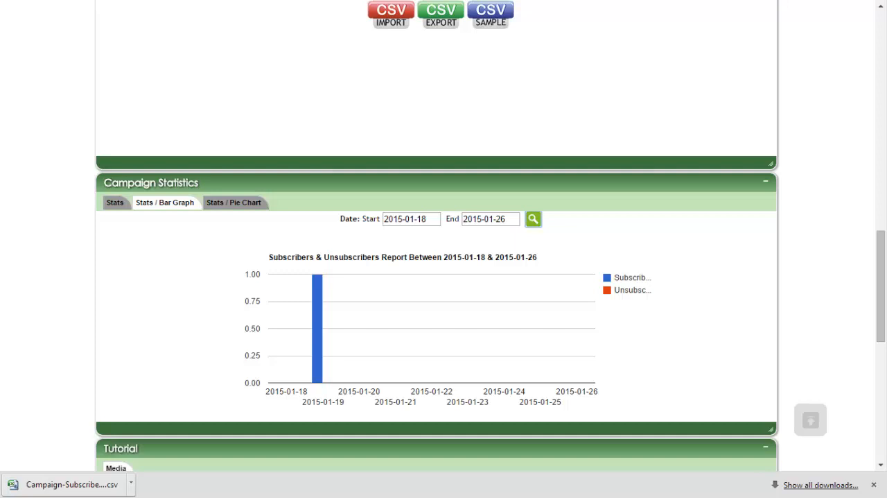
mouse_move(317, 330)
Step: Show the campaign statistics pie chart for the period 2015-01-18 to 2015-01-26
click(223, 204)
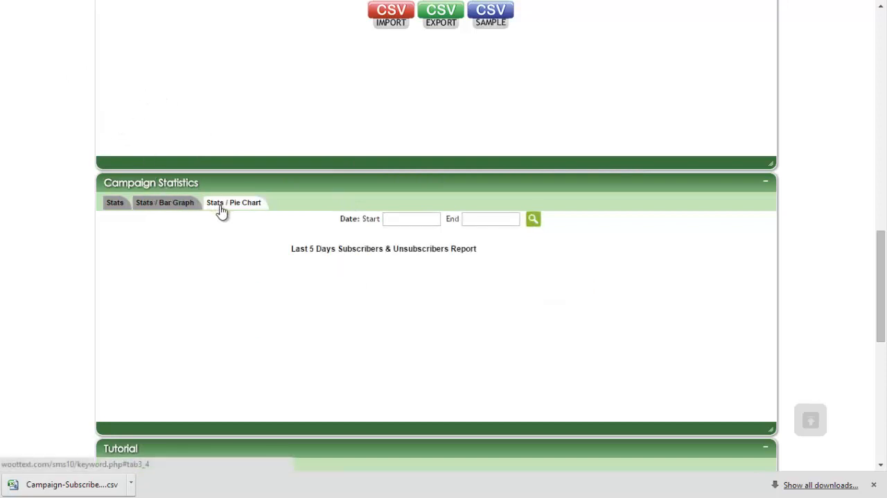
click(412, 218)
click(399, 320)
key(Tab)
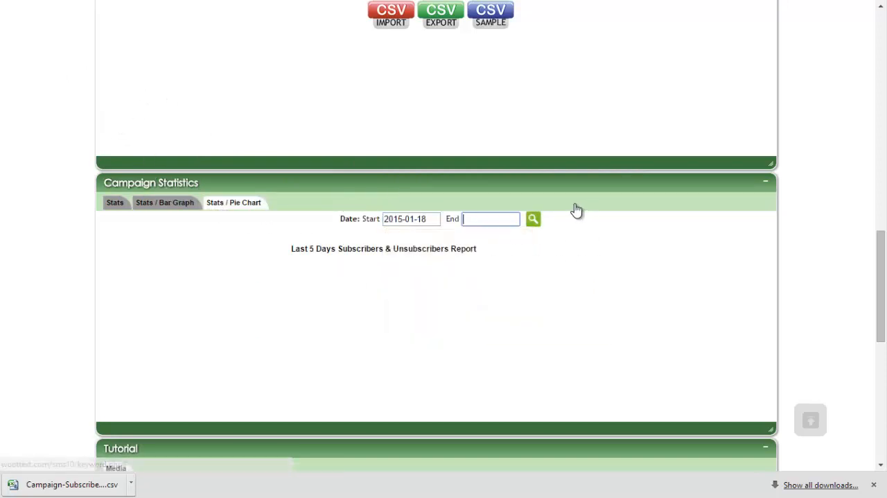
click(495, 335)
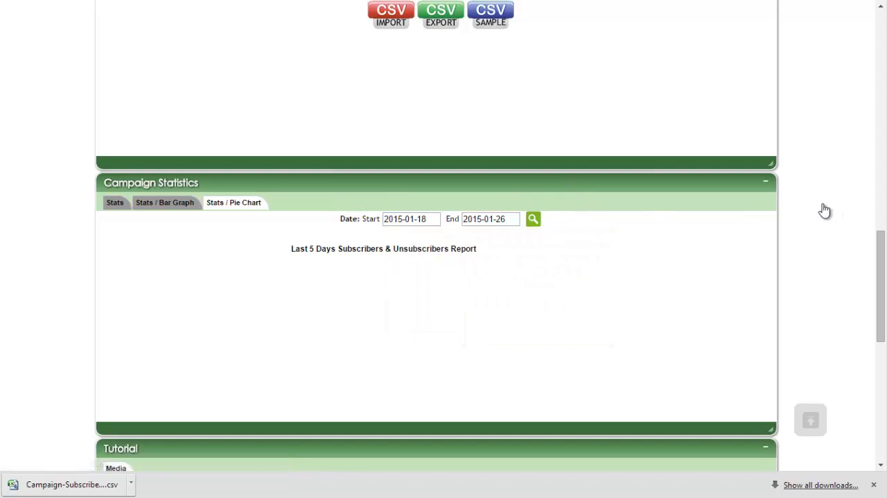
click(534, 219)
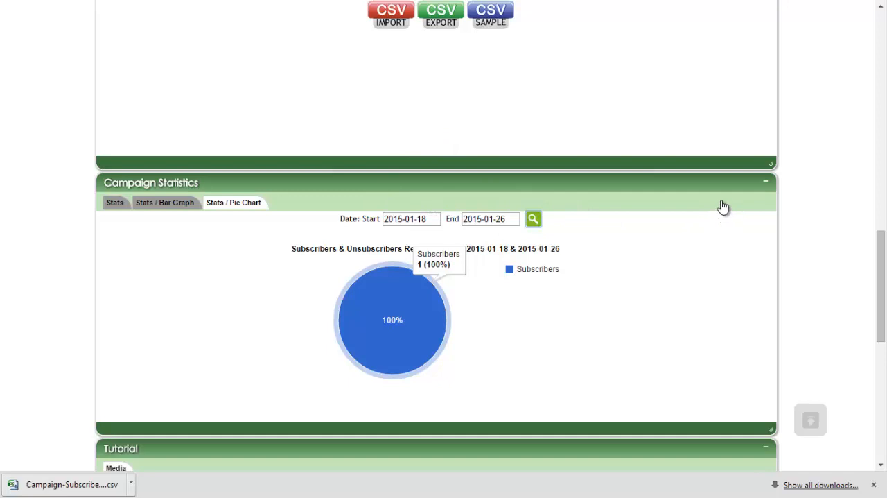
Step: Look over the campaign page's tutorial video, notes section, setup steps and campaign type options
scroll(447, 173, down, 5)
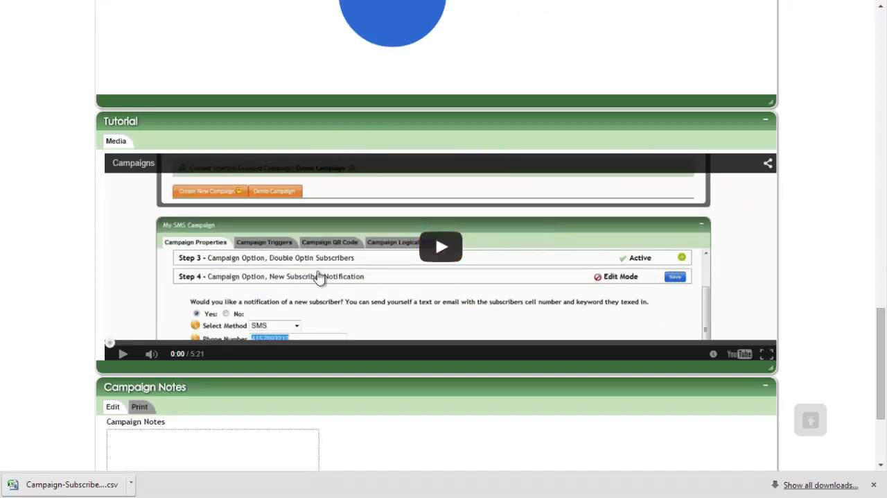
scroll(739, 202, up, 5)
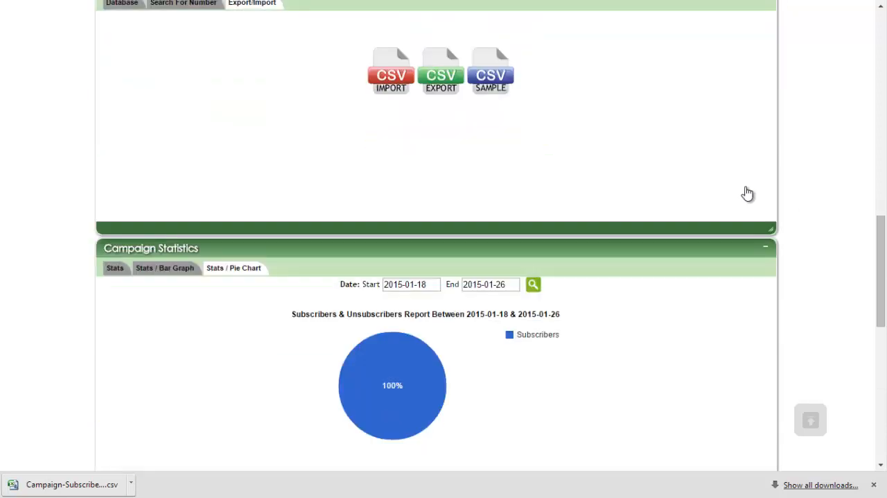
scroll(747, 193, down, 7)
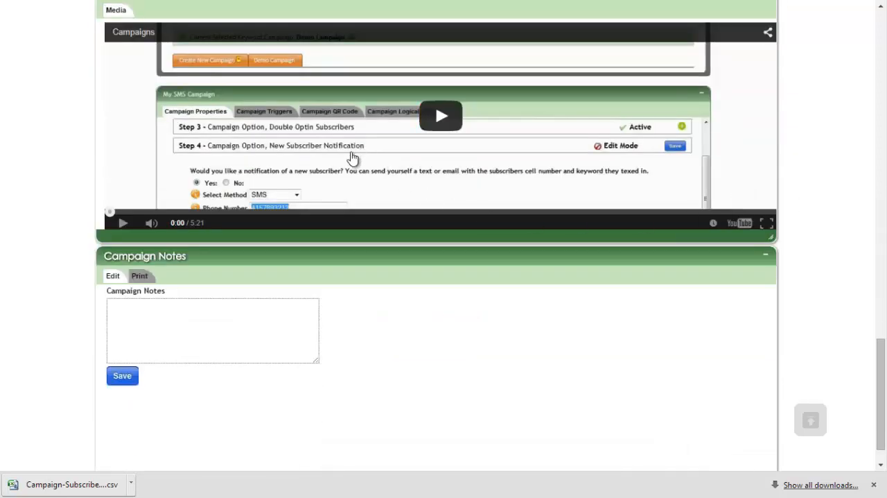
scroll(352, 158, up, 15)
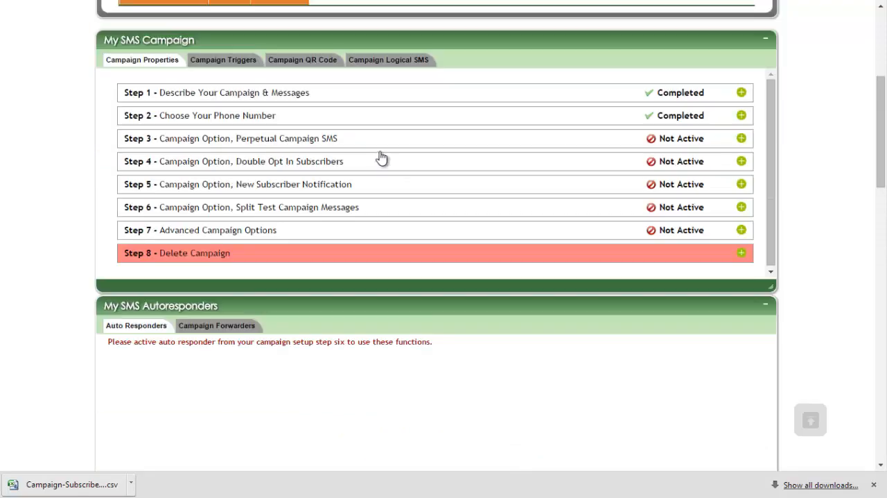
scroll(381, 158, up, 3)
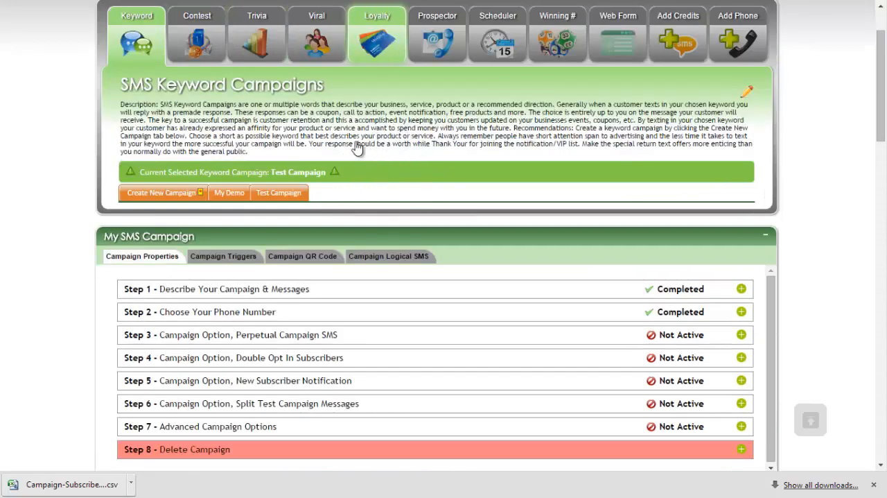
scroll(458, 139, down, 2)
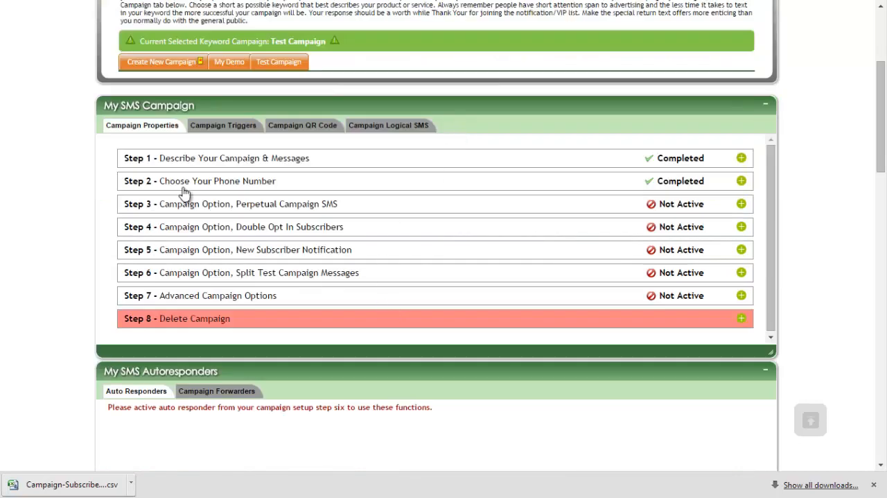
scroll(199, 148, down, 15)
scroll(291, 209, up, 5)
scroll(292, 209, up, 10)
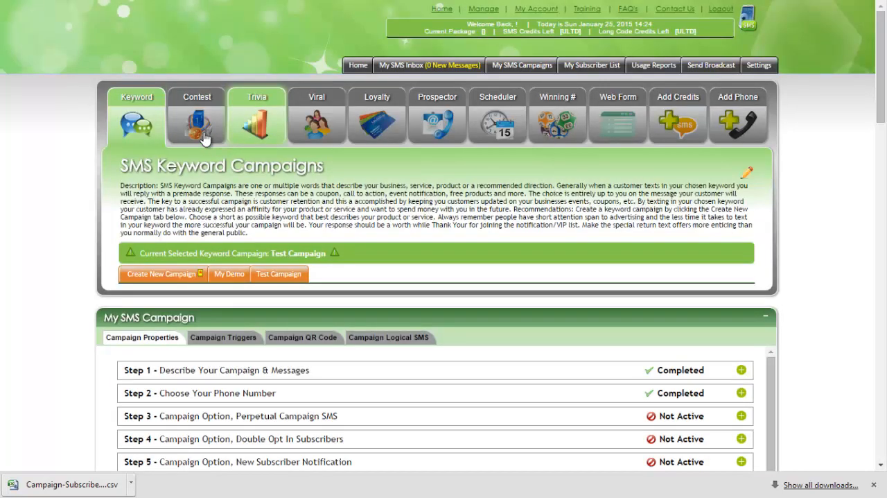
scroll(191, 145, down, 5)
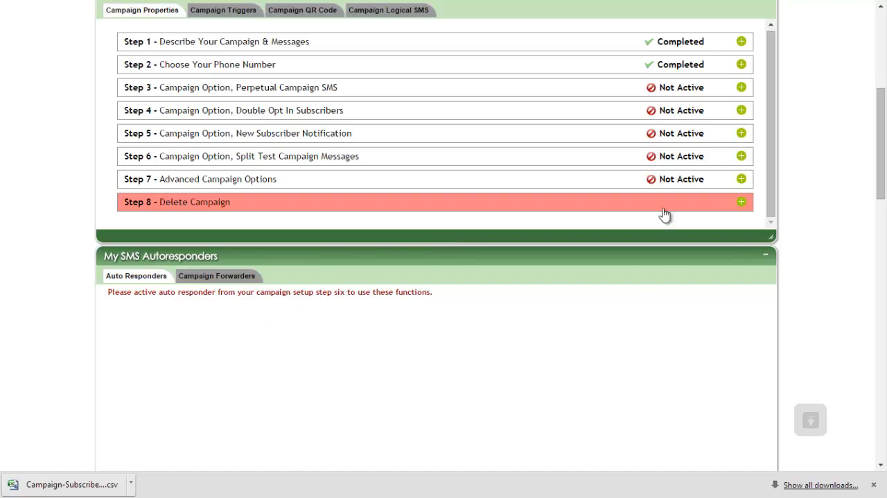
scroll(511, 164, up, 2)
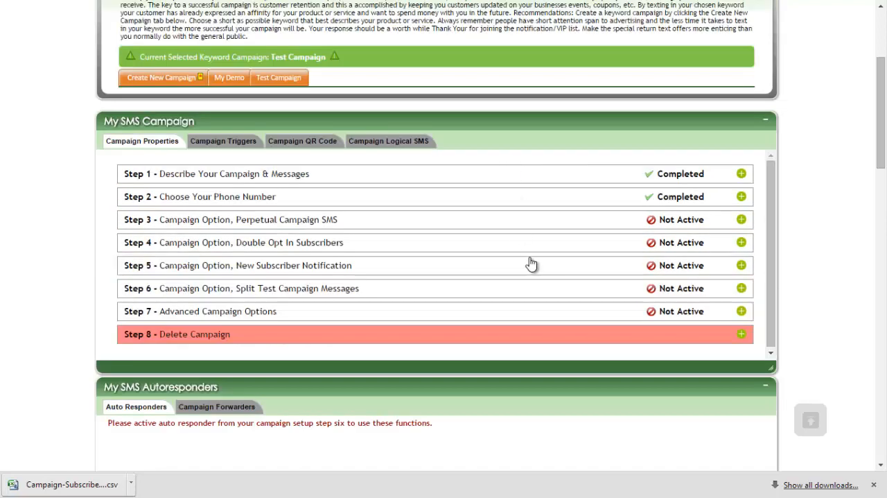
scroll(520, 248, up, 2)
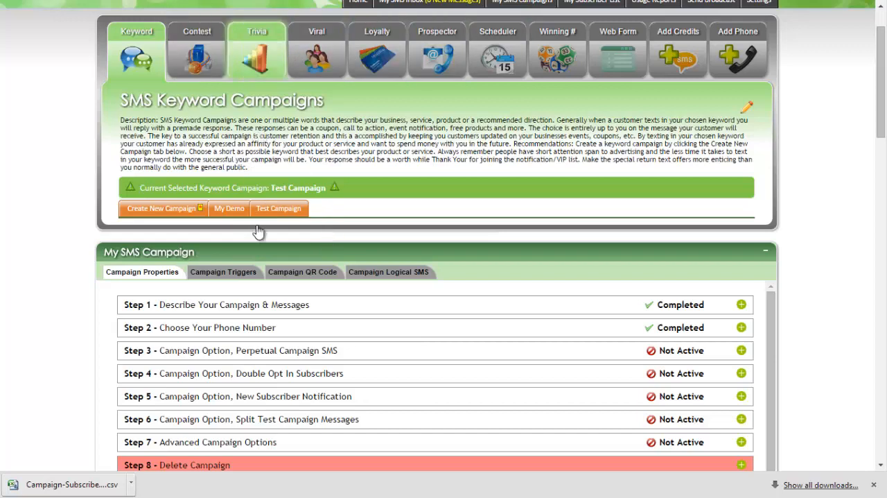
Step: Enter "fffdf" in the Campaign Notes and open the notes' print and e-mail options
scroll(264, 228, down, 20)
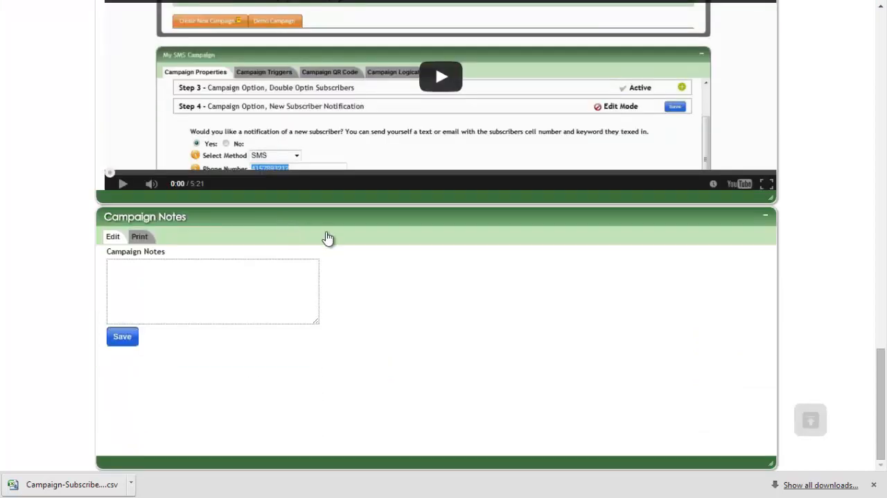
key(Tab)
key(Tab)
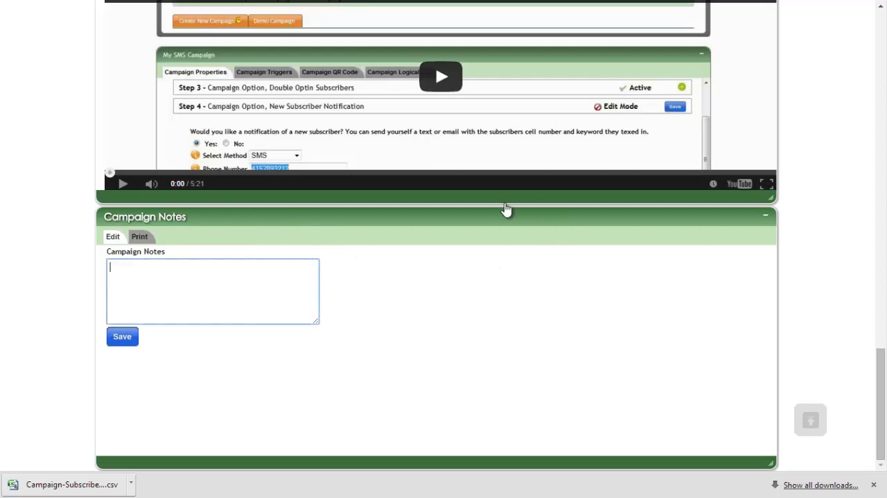
text(fffdf)
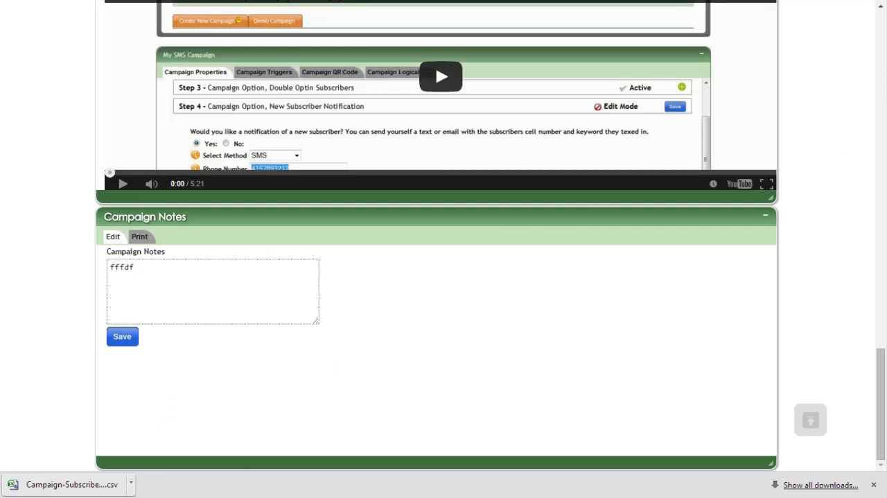
click(140, 237)
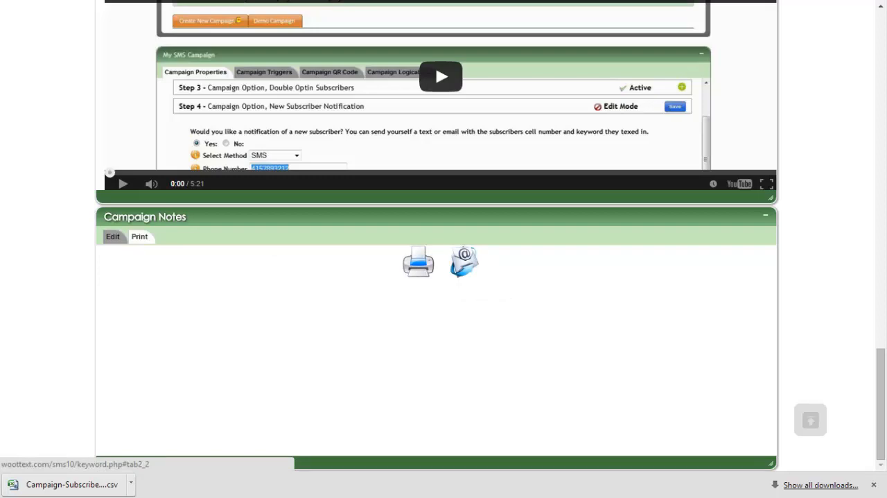
click(811, 420)
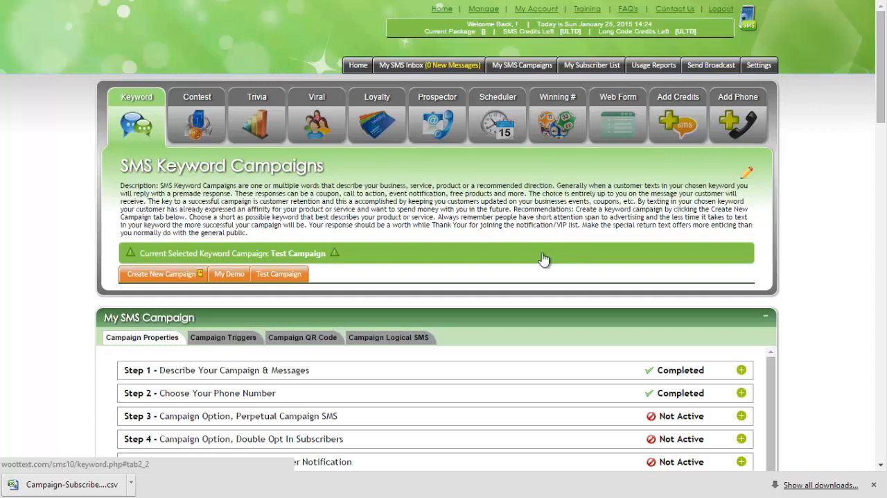
scroll(544, 258, down, 3)
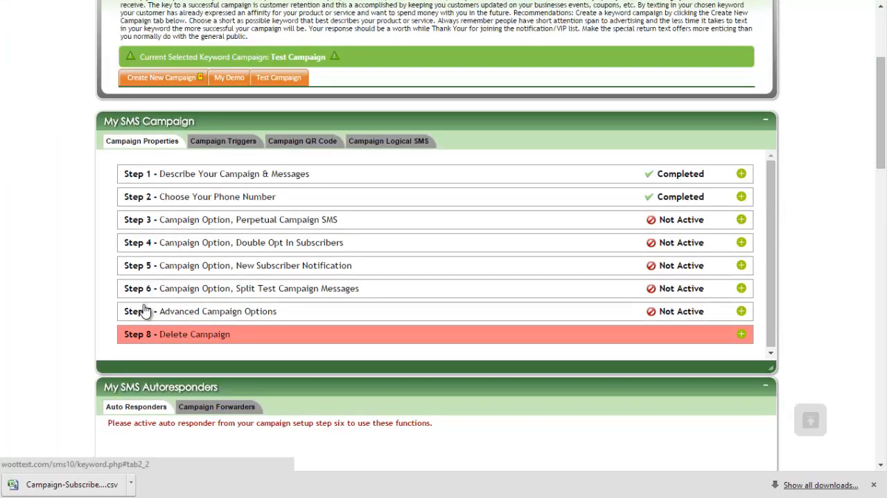
scroll(404, 316, up, 3)
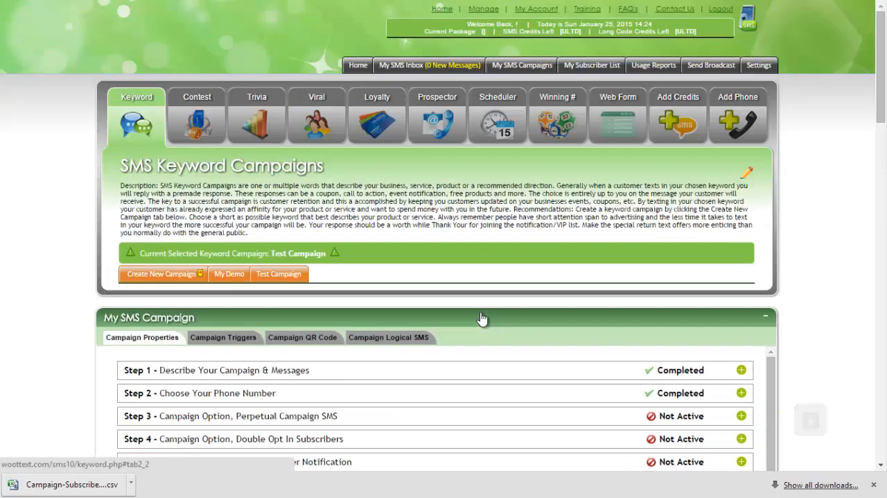